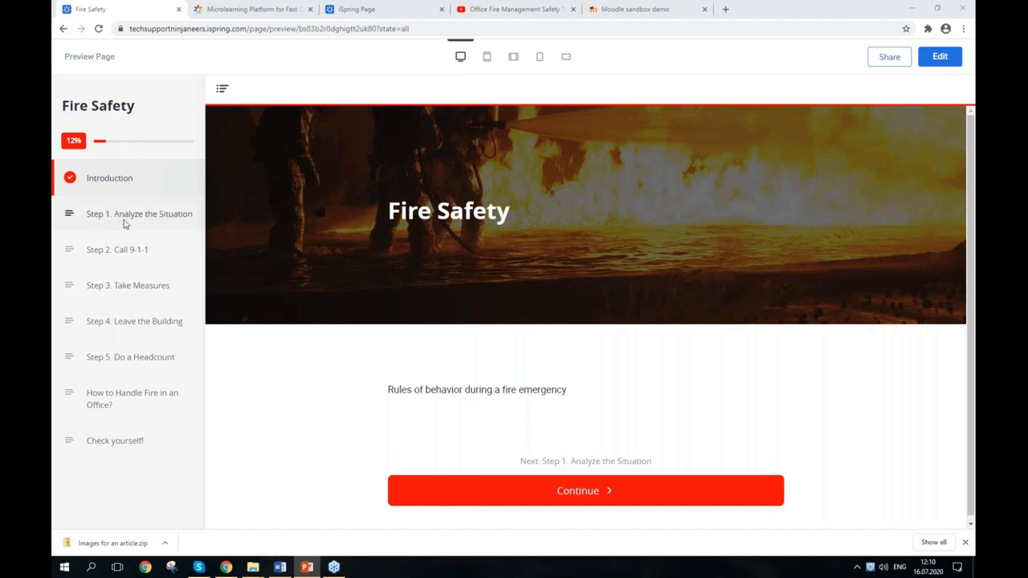
# Step: Review the "Step 1. Analyze the Situation" and "Step 2. Call 9-1-1" chapters in the Fire Safety course preview
pyautogui.click(127, 215)
pyautogui.scroll(-2, 472, 222)
pyautogui.scroll(-2, 585, 321)
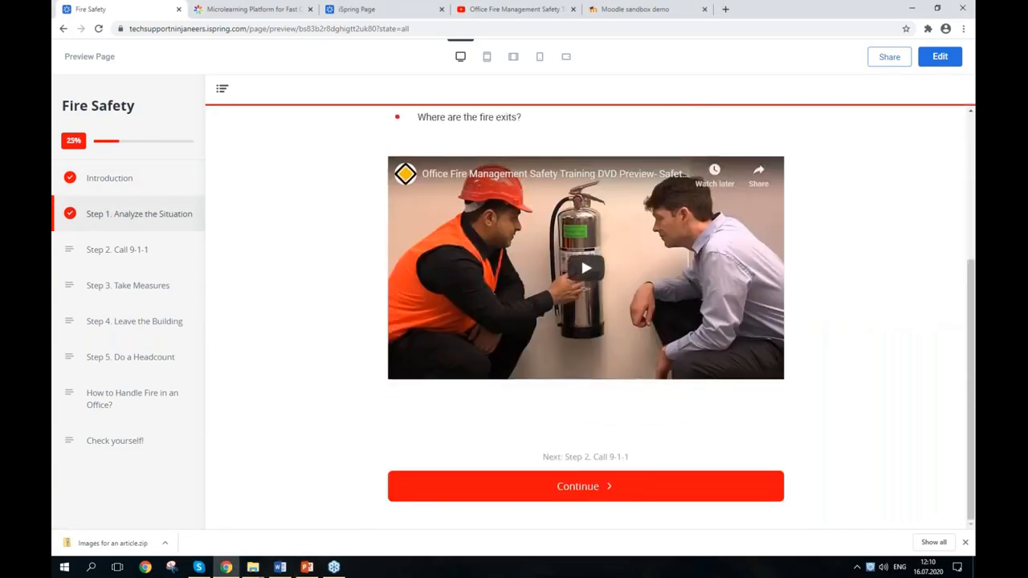
pyautogui.click(126, 254)
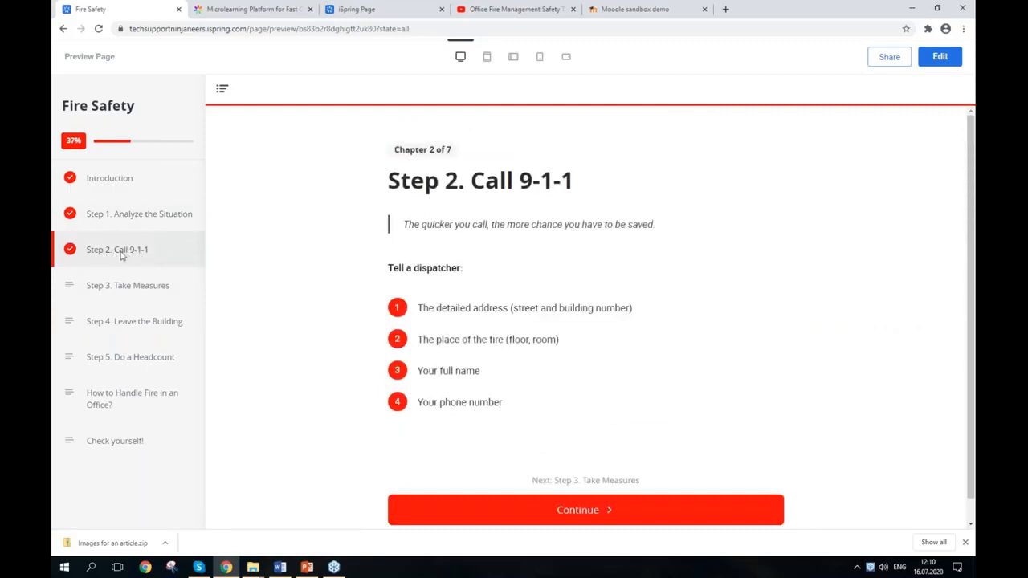
pyautogui.scroll(-1, 431, 258)
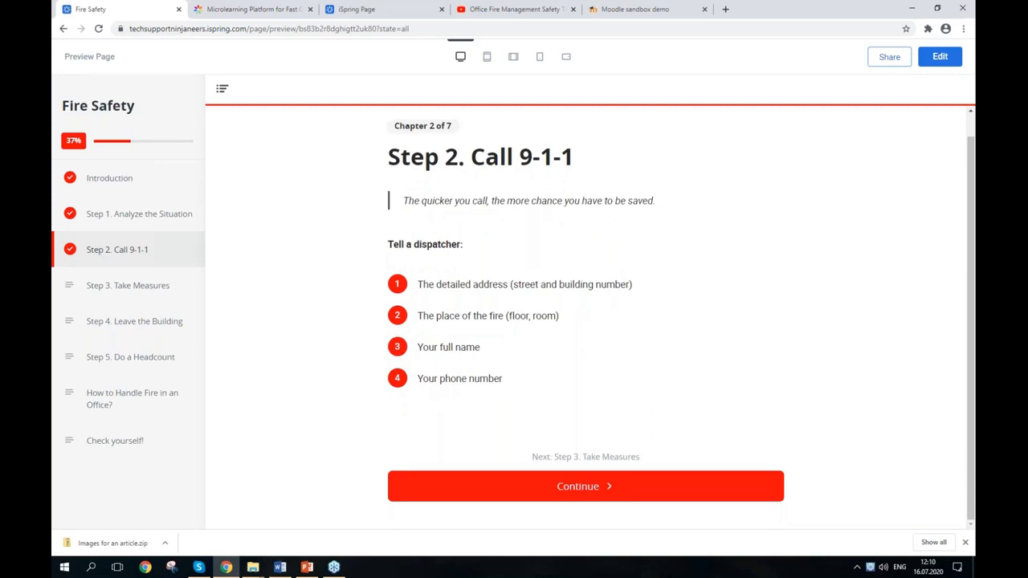
# Step: Return to the Step 1 chapter and briefly play its embedded Office Fire Management video, pausing it after about two seconds
pyautogui.click(129, 215)
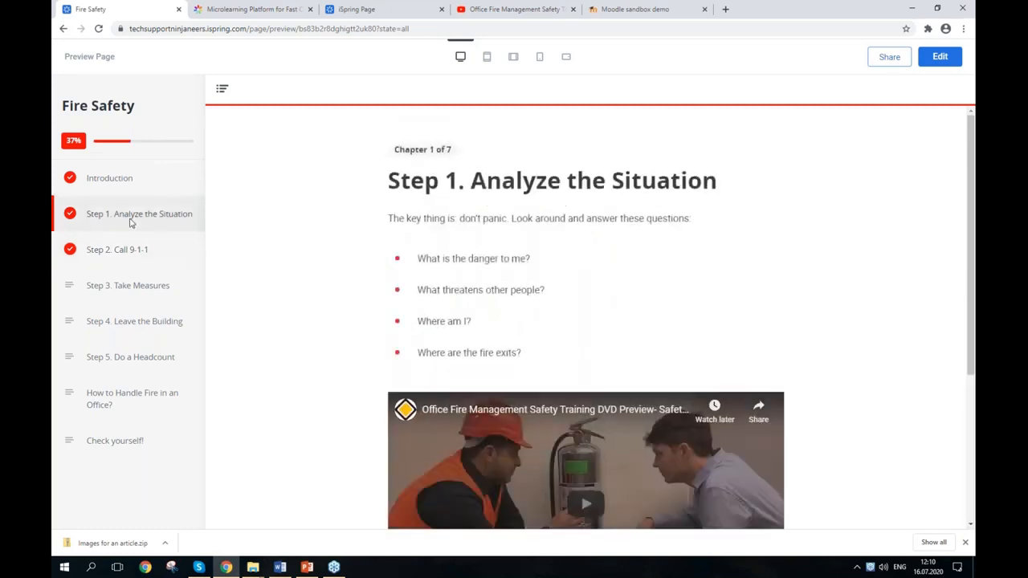
pyautogui.scroll(-3, 586, 321)
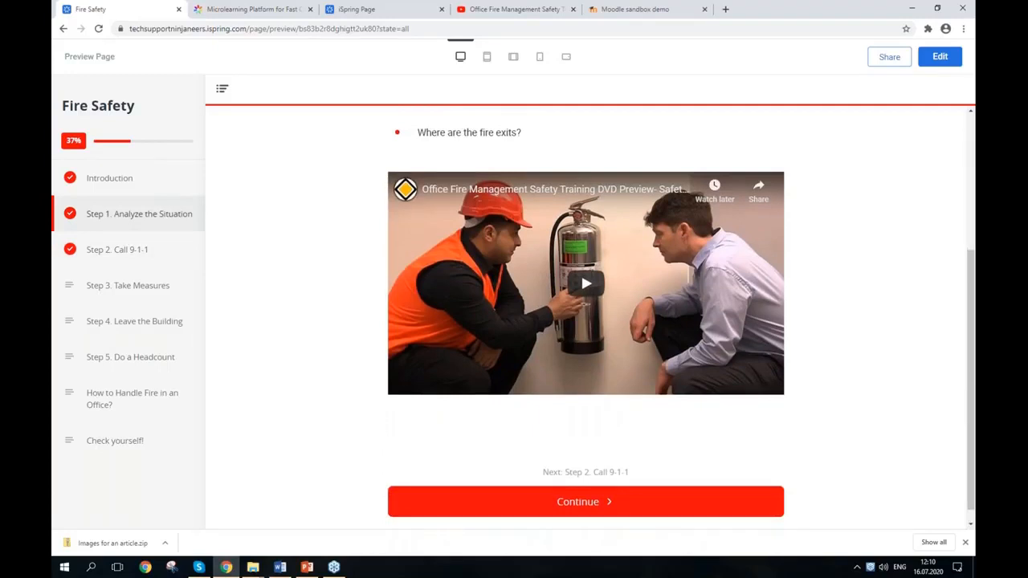
pyautogui.click(598, 273)
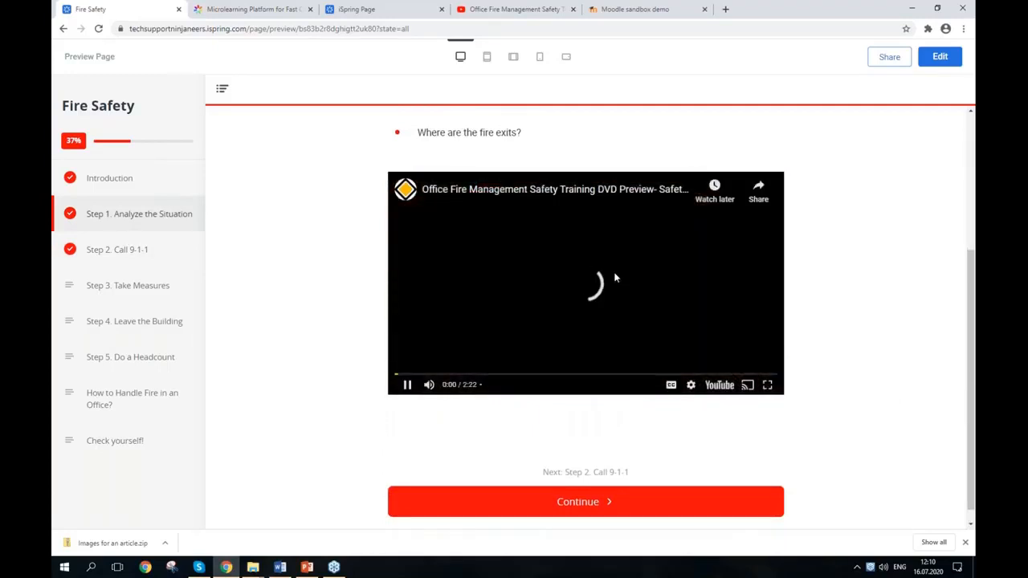
pyautogui.click(407, 385)
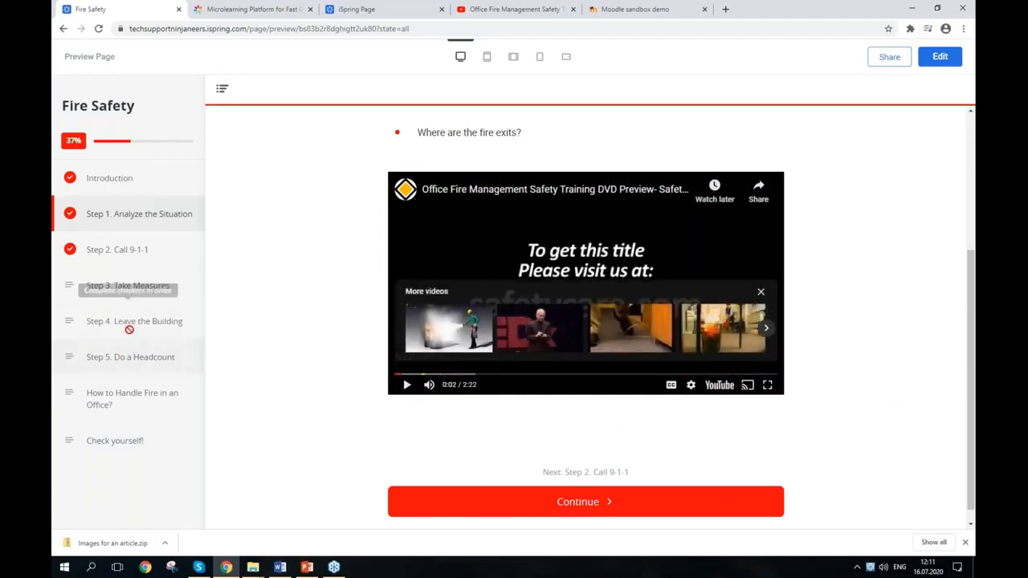
# Step: Continue through the preview from the Step 2 chapter past Step 3 to "Step 4. Leave the Building"
pyautogui.click(108, 255)
pyautogui.click(554, 495)
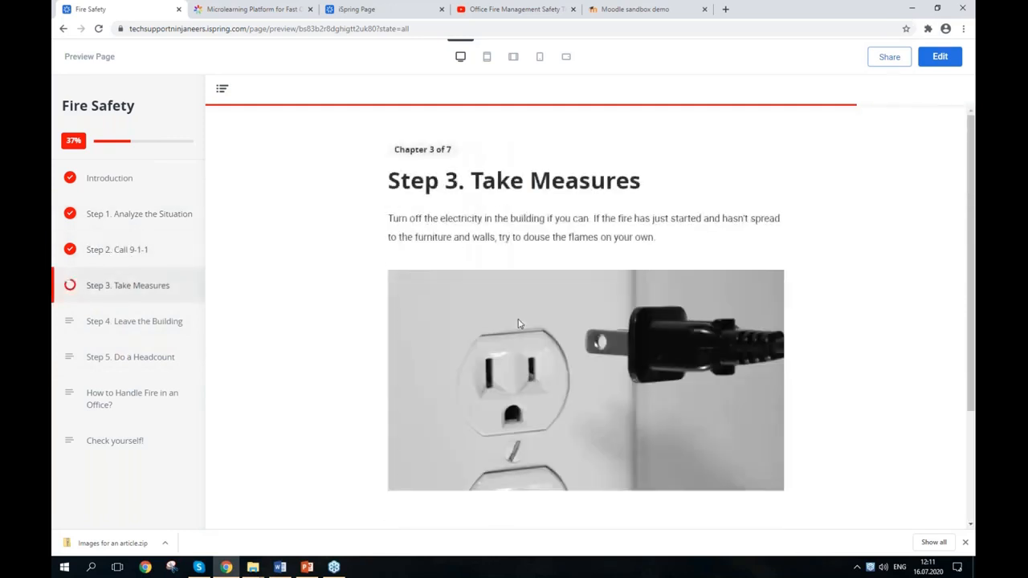
pyautogui.scroll(-1, 520, 321)
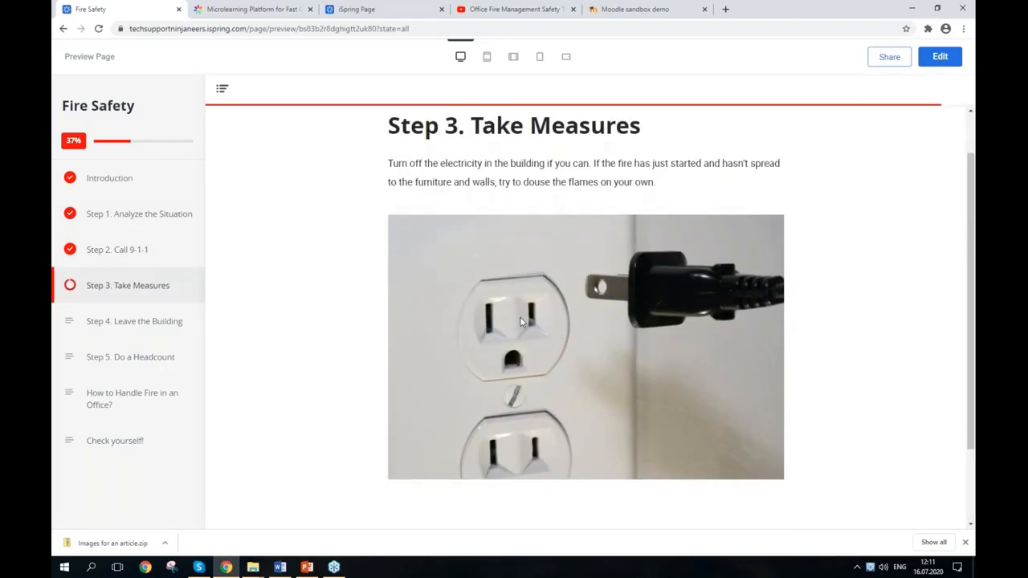
pyautogui.scroll(-2, 519, 316)
pyautogui.click(541, 496)
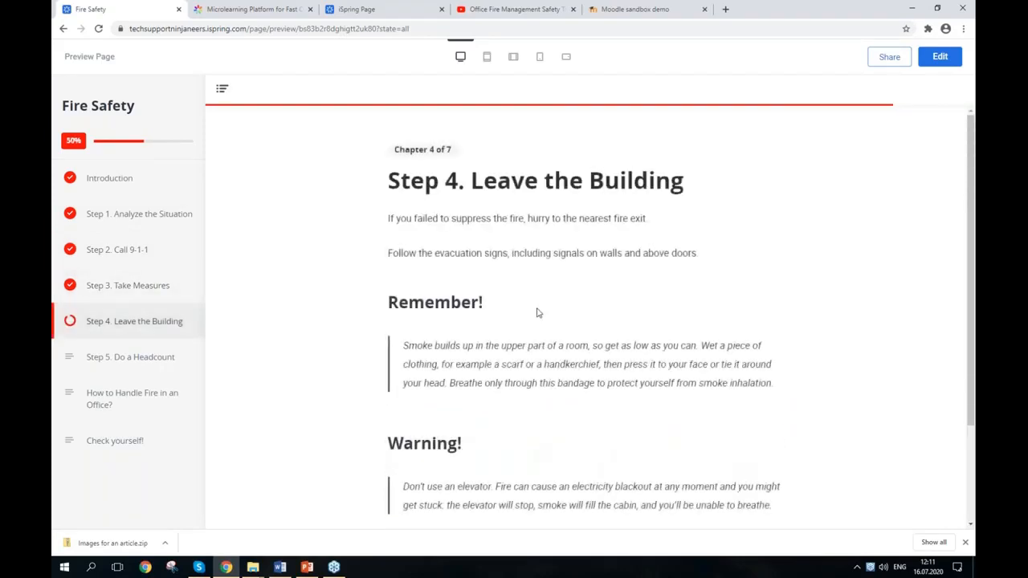
# Step: Read through the Step 4 and Step 5 chapters and the "How to Handle Fire in an Office?" chapter to its end
pyautogui.scroll(-3, 538, 313)
pyautogui.click(583, 487)
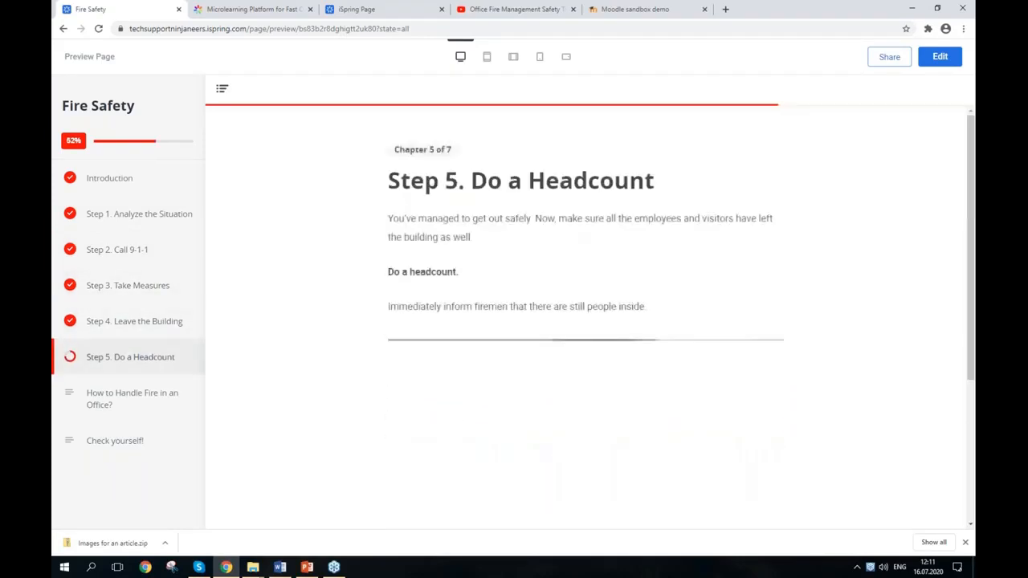
pyautogui.scroll(-5, 589, 393)
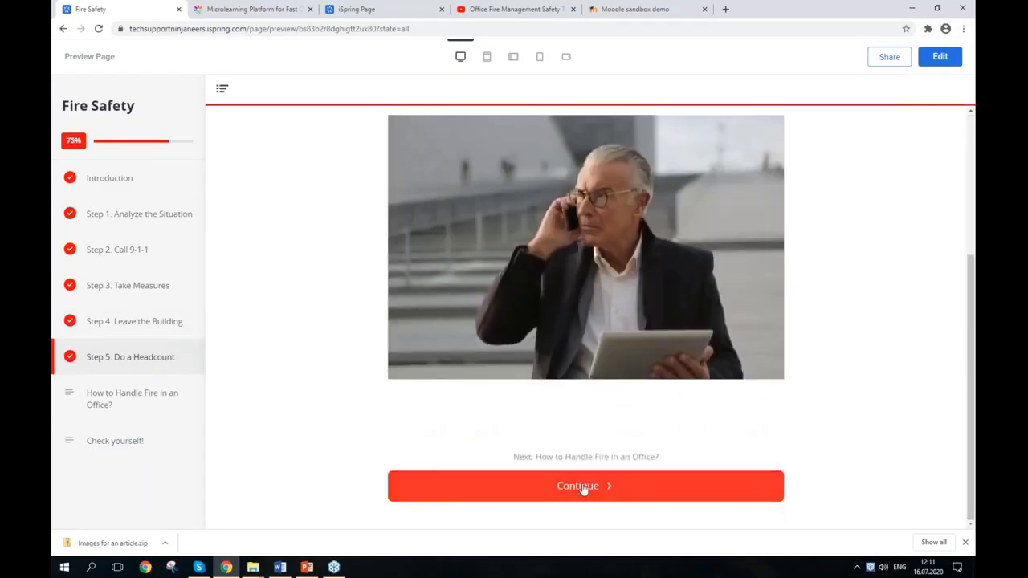
pyautogui.click(583, 487)
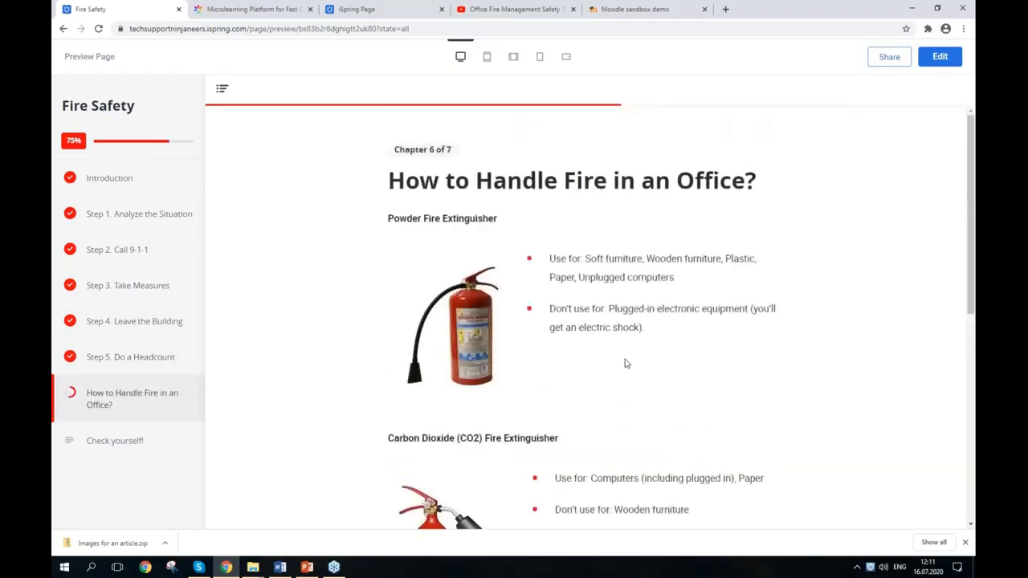
pyautogui.scroll(-8, 626, 363)
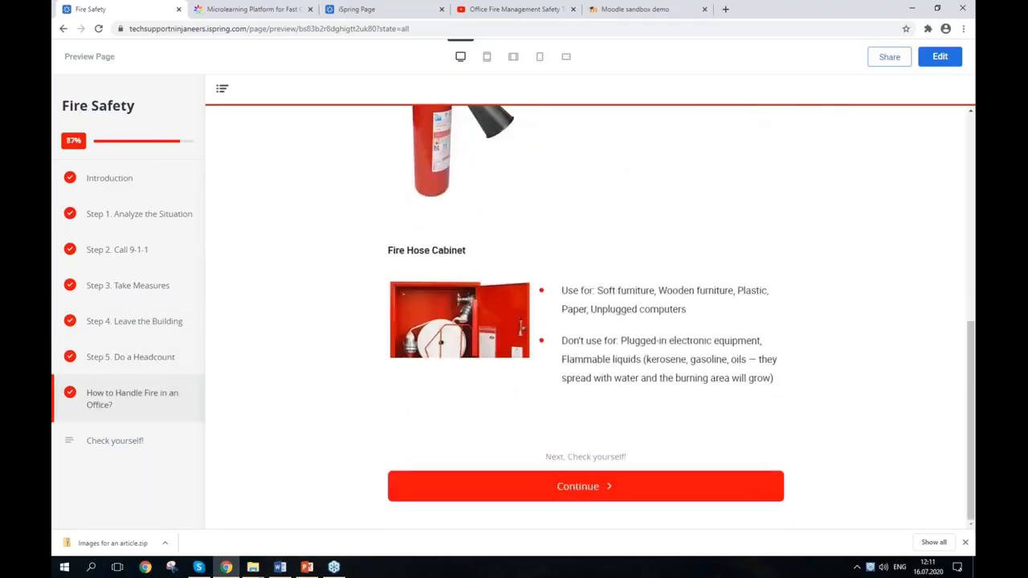
# Step: Go on to the "Check yourself!" quiz and submit "Look around and analyze what the danger is and where the fire exits are." for question 1
pyautogui.click(604, 484)
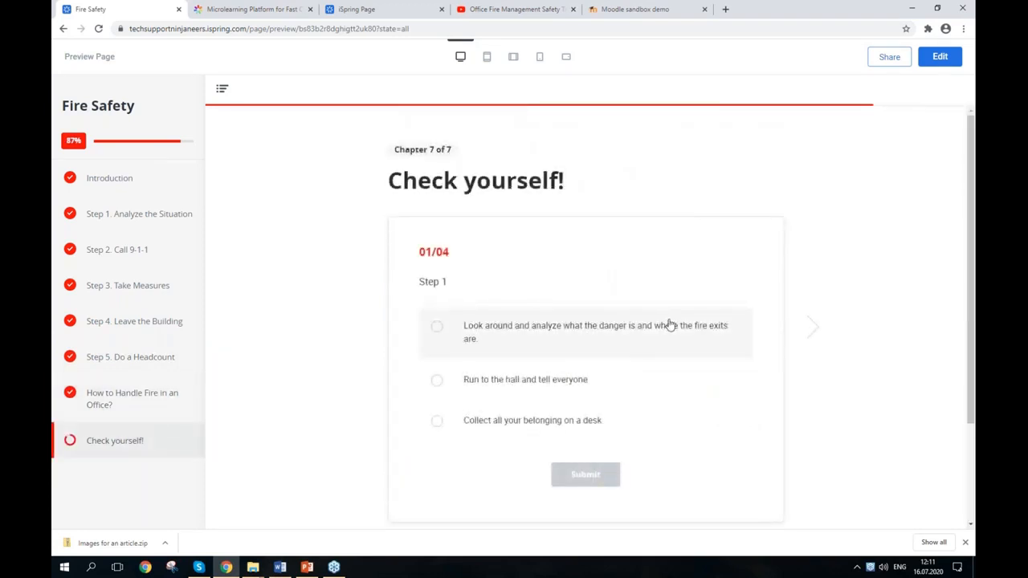
pyautogui.click(539, 330)
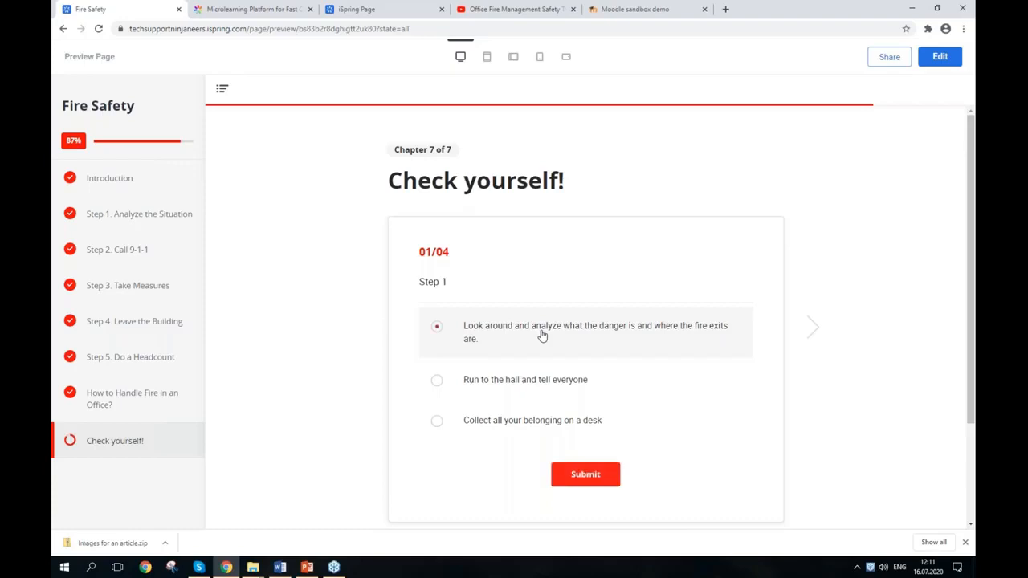
pyautogui.click(585, 482)
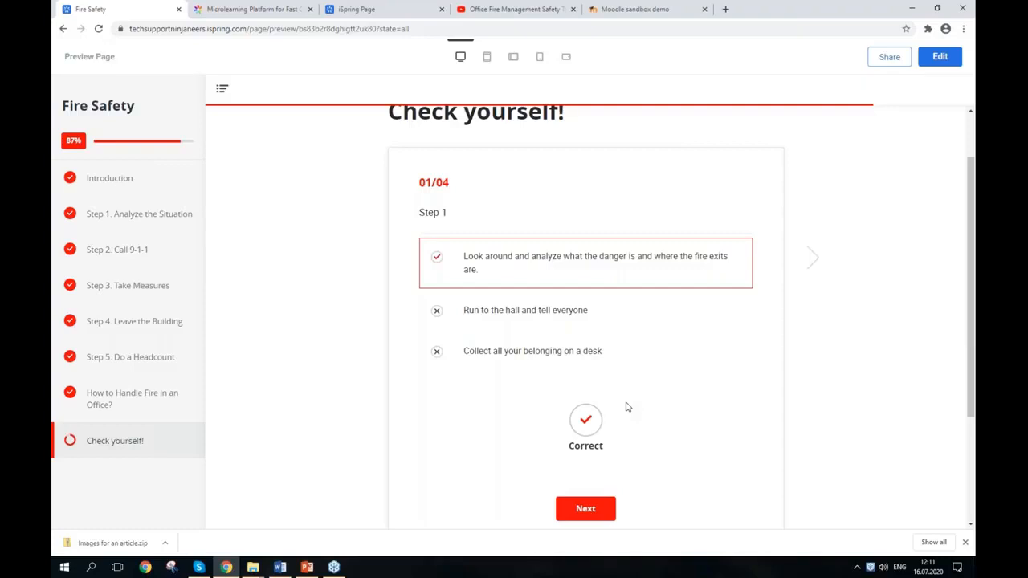
# Step: View the iSpring Page product website and return to the Books project in the iSpring Page workspace
pyautogui.click(353, 10)
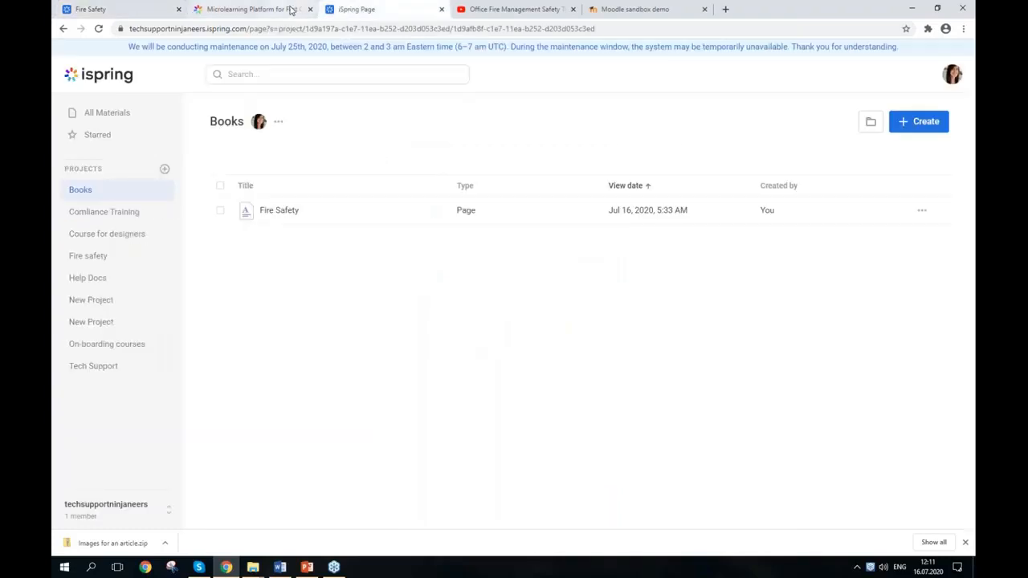
pyautogui.click(290, 10)
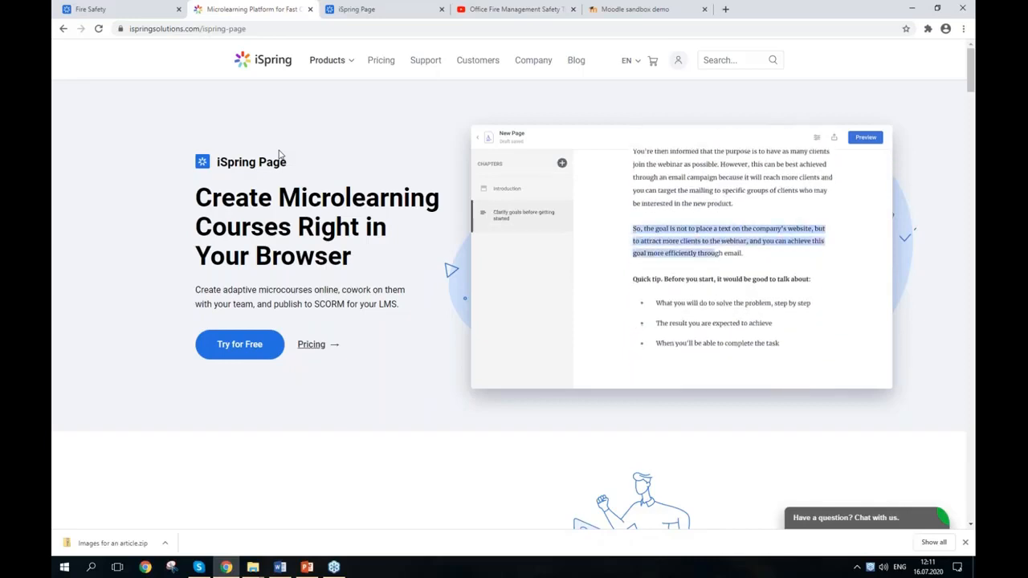
pyautogui.click(415, 6)
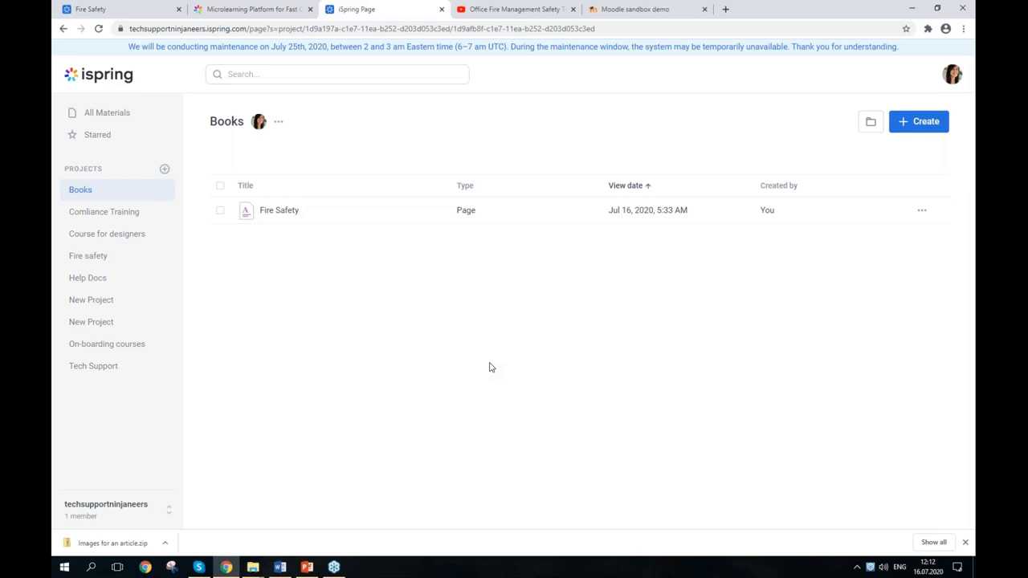
# Step: Look over the All Materials list and the contents of the "Course for designers" project
pyautogui.click(101, 114)
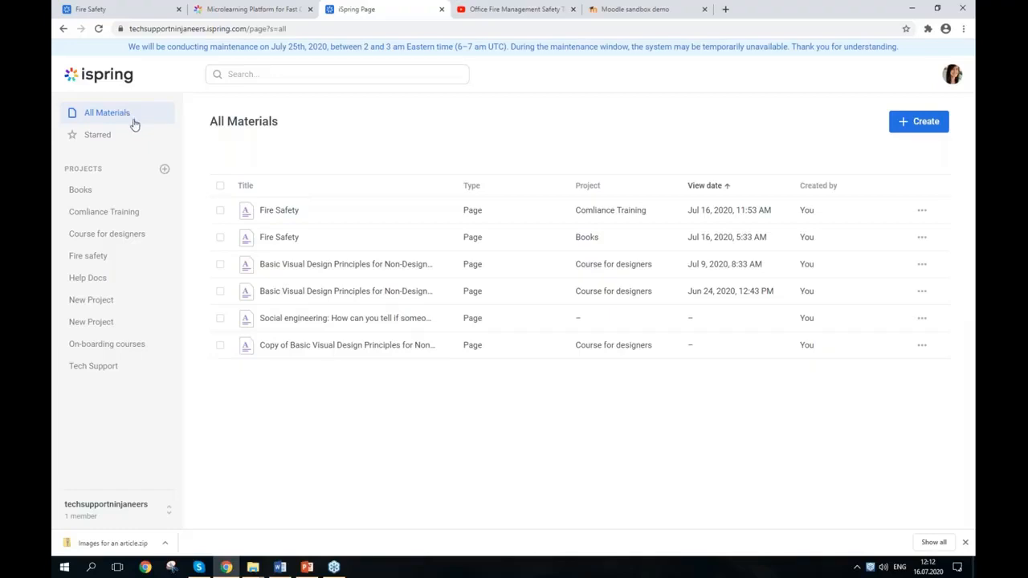
pyautogui.click(124, 175)
pyautogui.click(131, 233)
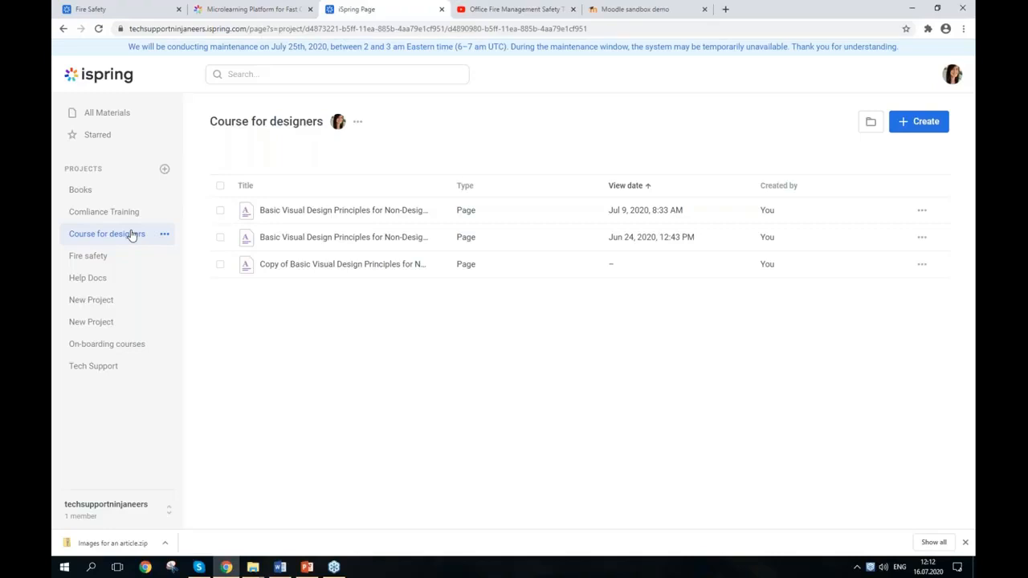
# Step: View the account's Team Management dialog with its member invitation field, and close it without inviting anyone
pyautogui.click(103, 512)
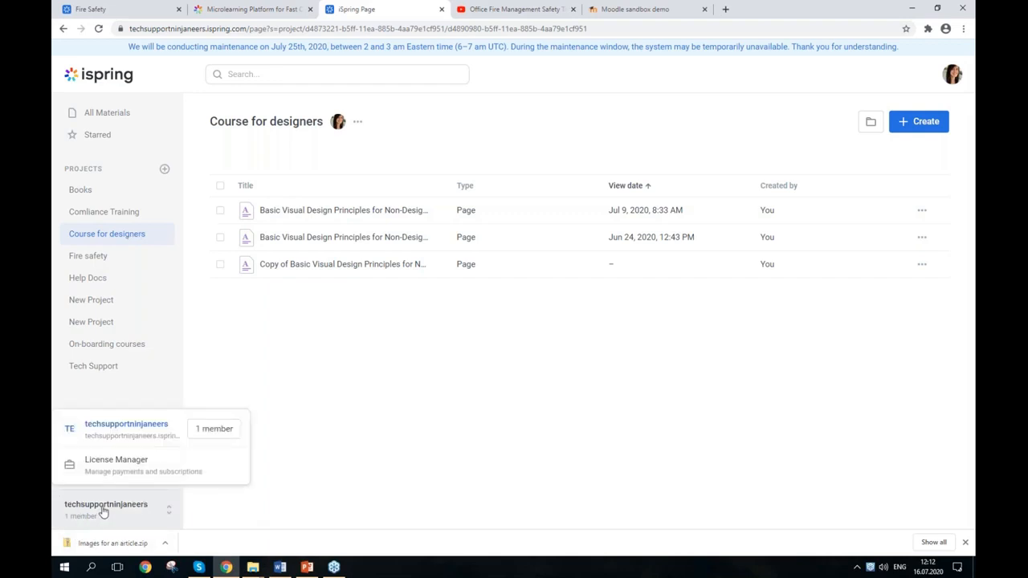
pyautogui.click(133, 433)
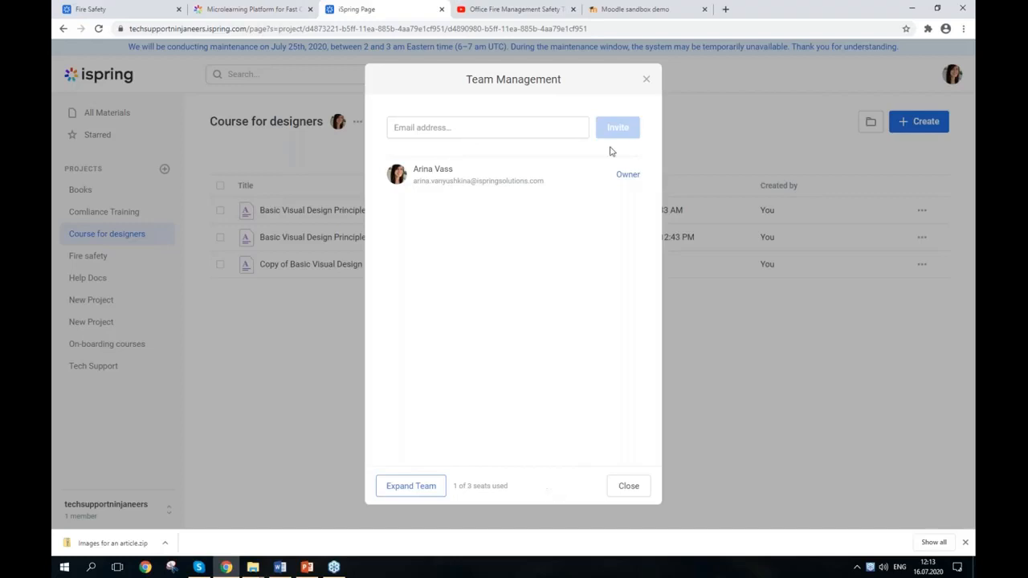
pyautogui.click(555, 128)
pyautogui.click(647, 81)
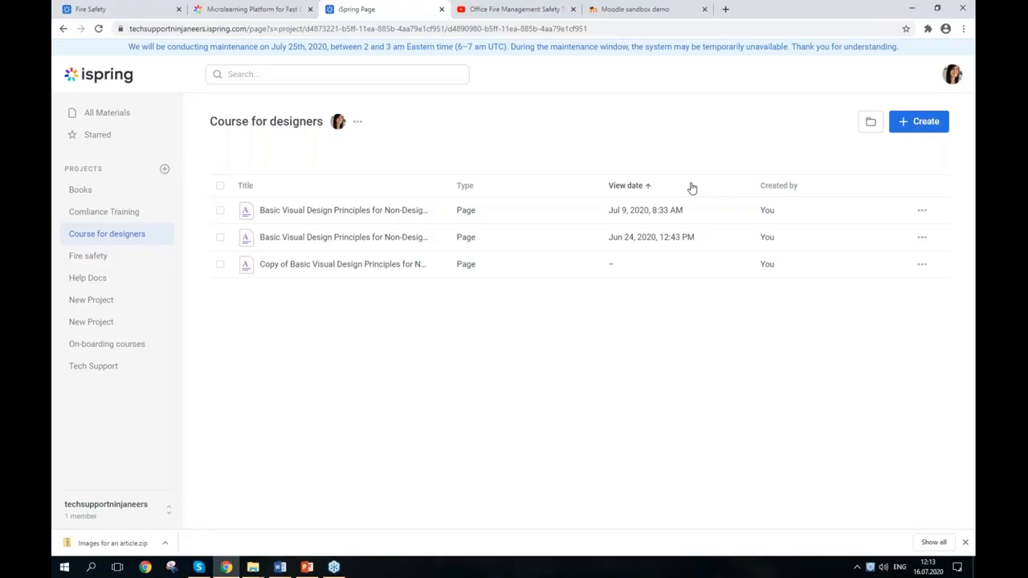
# Step: Switch to the "Fire Safety Compliance Training text.docx" document in Word, maximize it and review its text from the beginning
pyautogui.hotkey('alt', 'Tab')
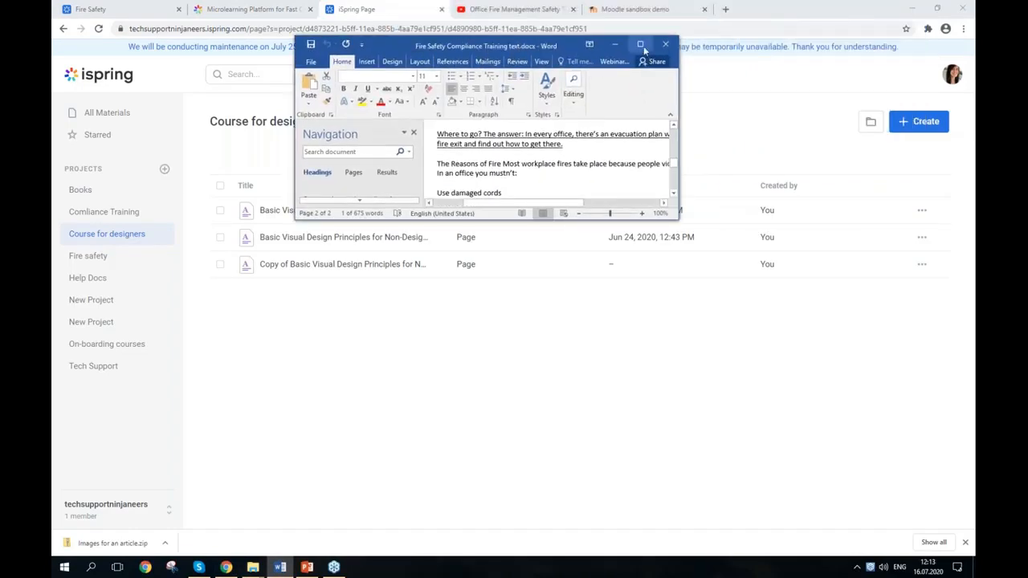
pyautogui.click(643, 45)
pyautogui.scroll(10, 651, 199)
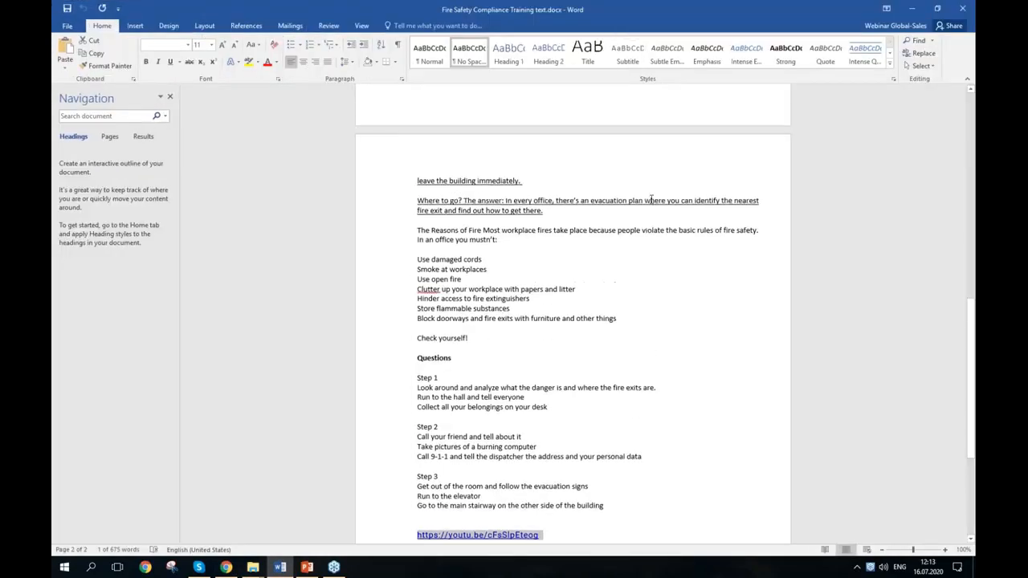
pyautogui.scroll(10, 651, 199)
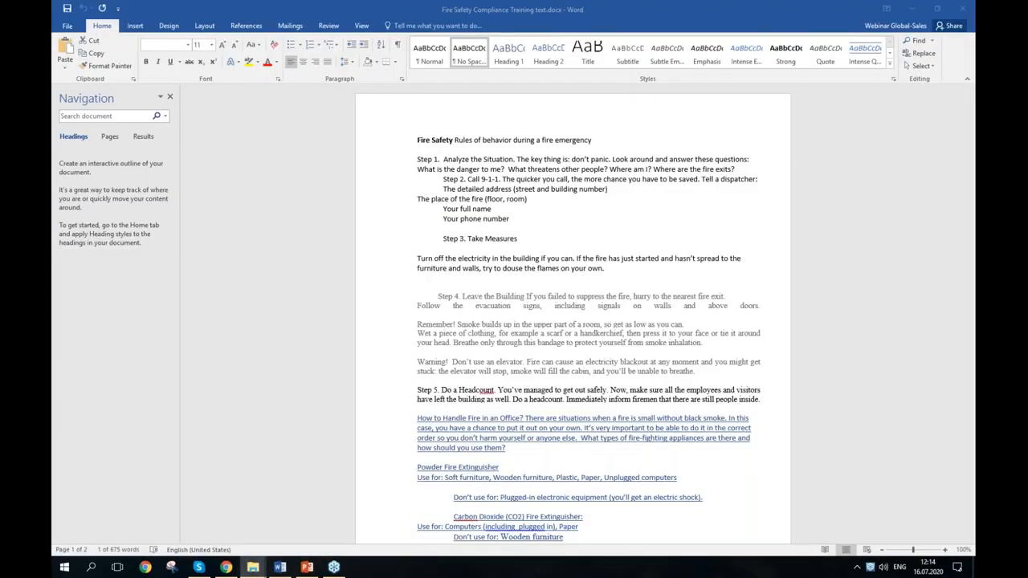
# Step: Inspect the pictures in the "Images for an article" folder in File Explorer, then return to iSpring Page in Chrome
pyautogui.moveTo(974, 14); pyautogui.dragTo(643, 47)
pyautogui.doubleClick(640, 47)
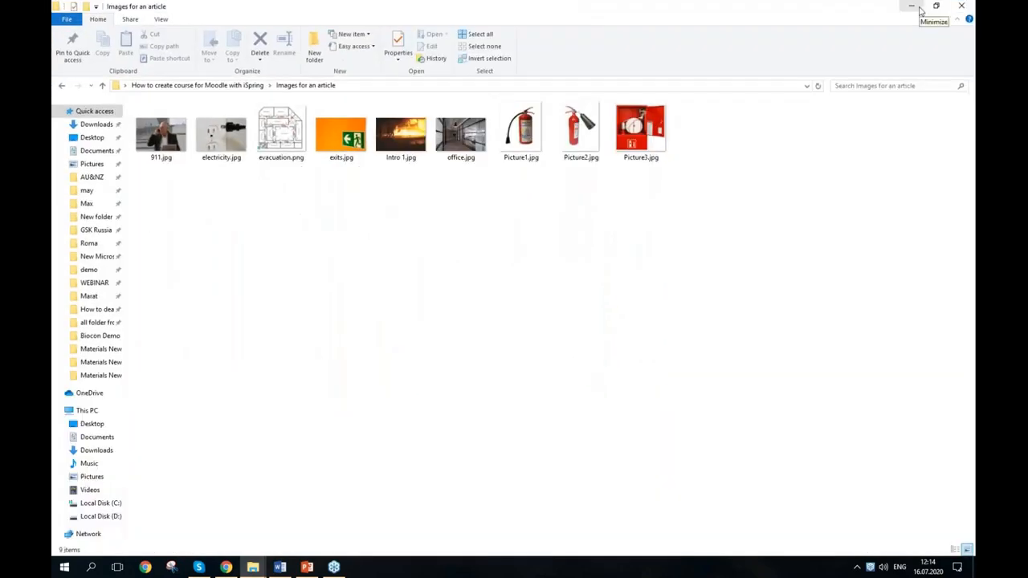
pyautogui.click(912, 7)
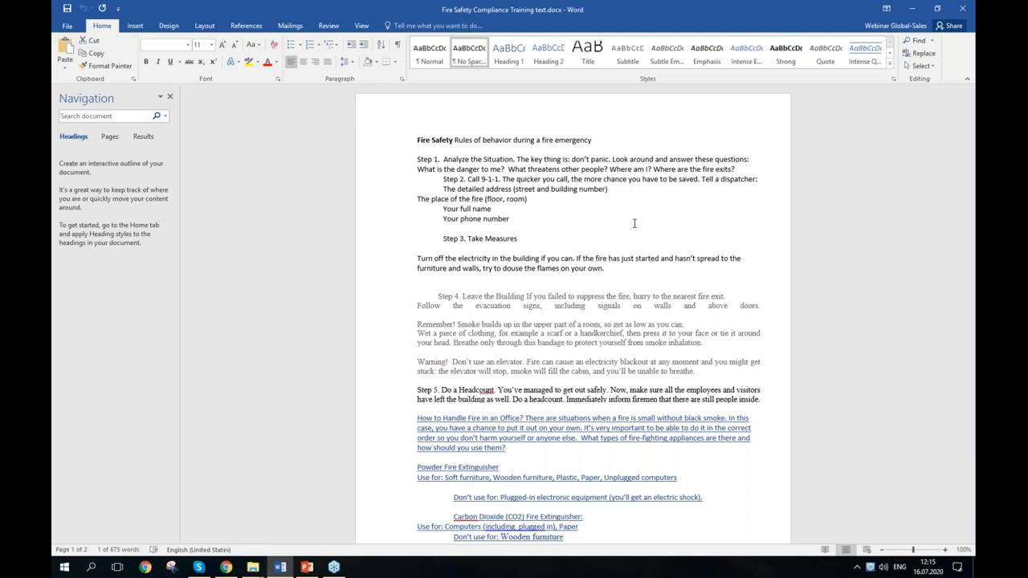
pyautogui.click(914, 8)
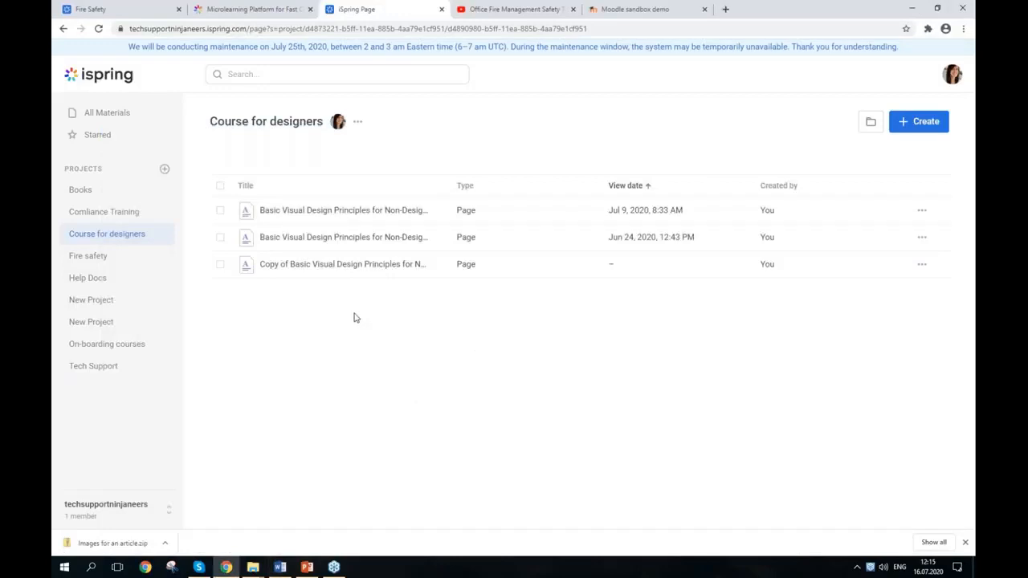
# Step: Create a new project named "Compliance training", leaving editing open to anyone in the team
pyautogui.click(167, 171)
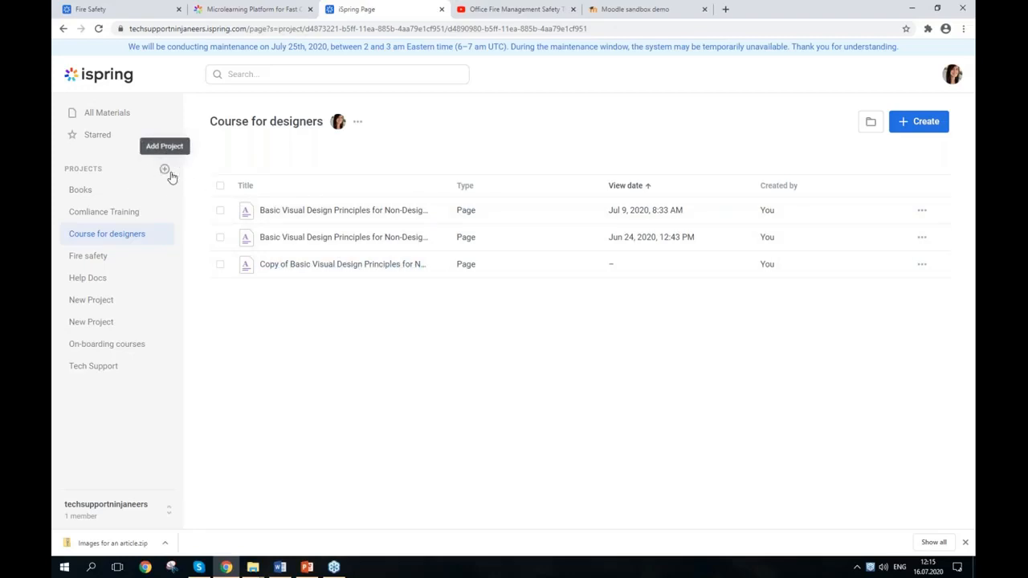
pyautogui.click(168, 172)
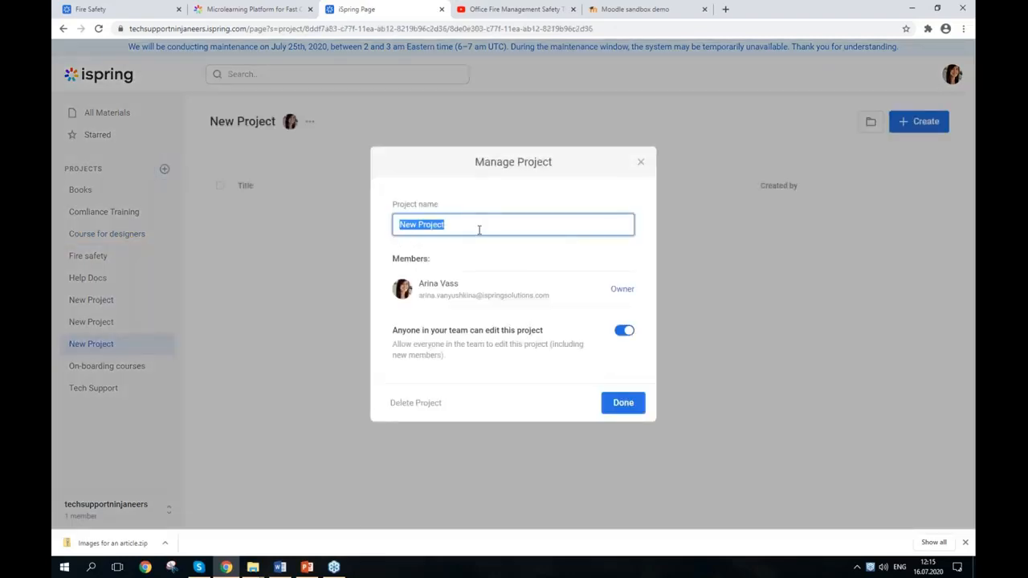
pyautogui.write('Compliance training')
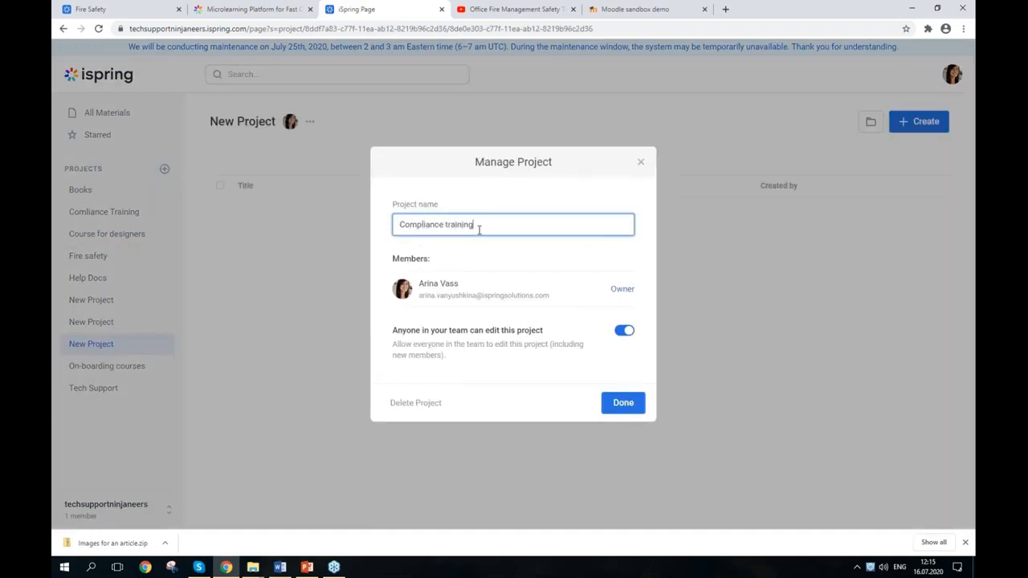
pyautogui.click(624, 406)
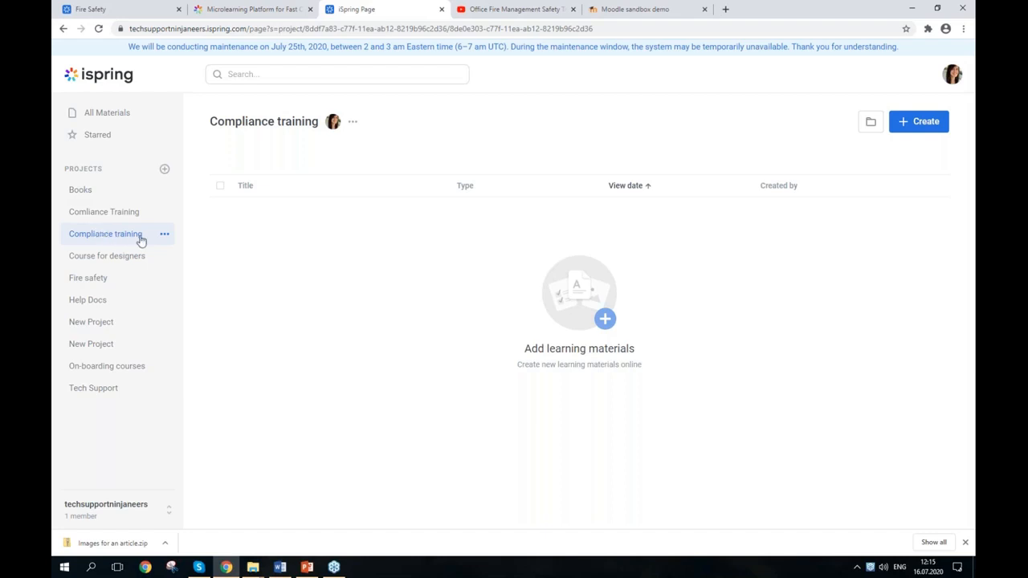
# Step: Create a new page in the "Compliance training" project and title it "Fire Safety"
pyautogui.click(931, 131)
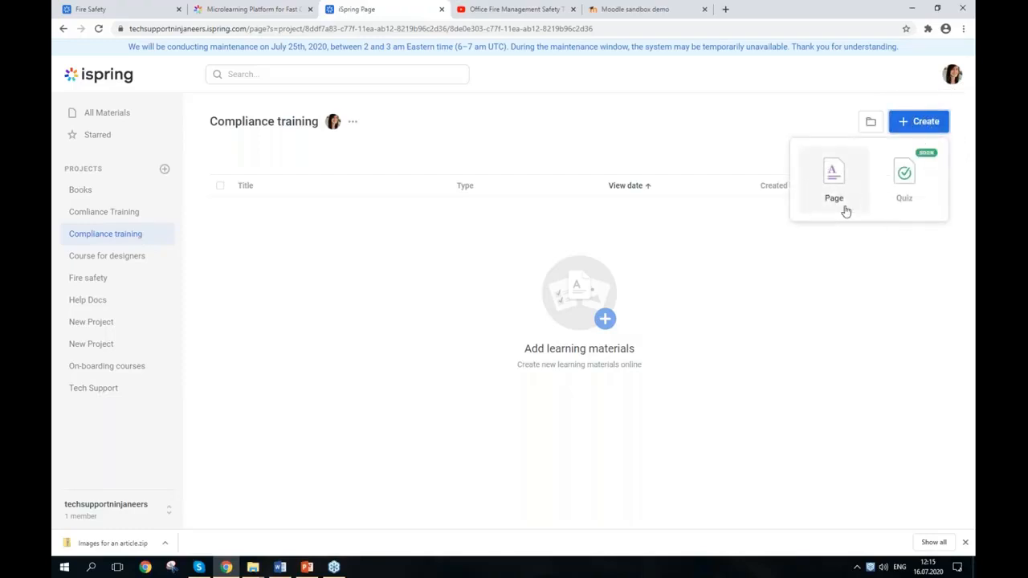
pyautogui.click(843, 210)
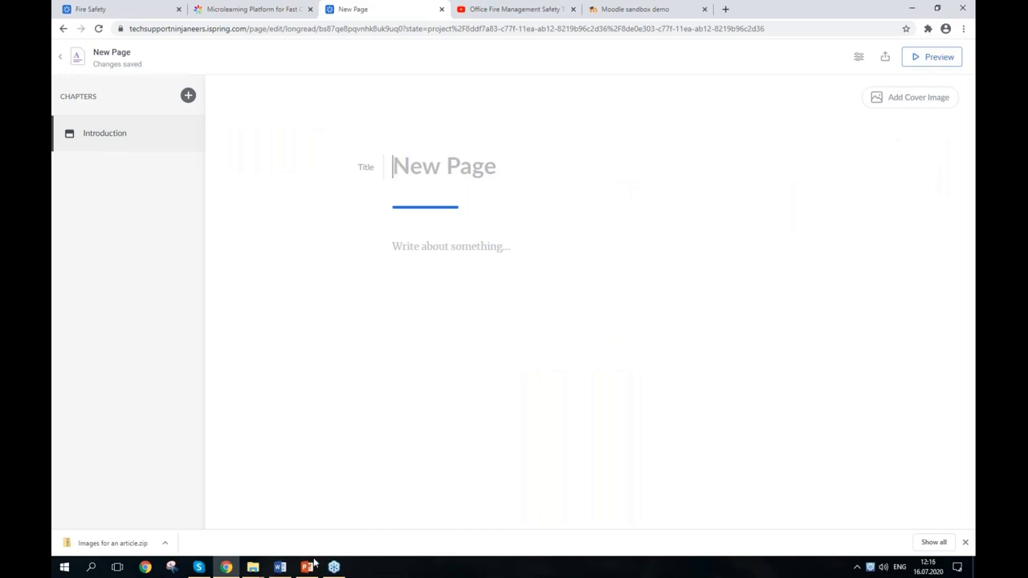
pyautogui.click(280, 567)
pyautogui.click(280, 567)
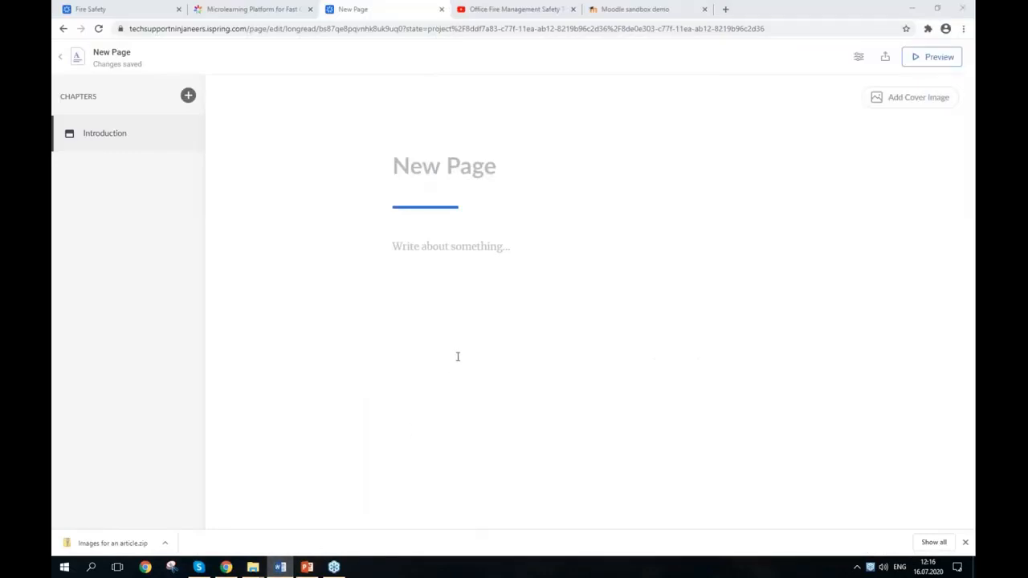
pyautogui.click(444, 178)
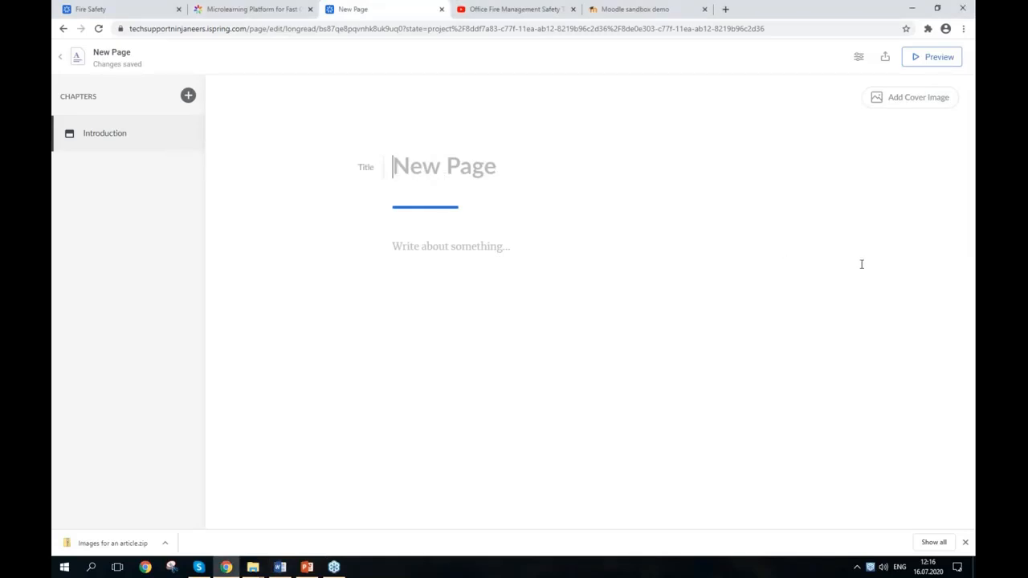
pyautogui.hotkey('alt', 'Tab')
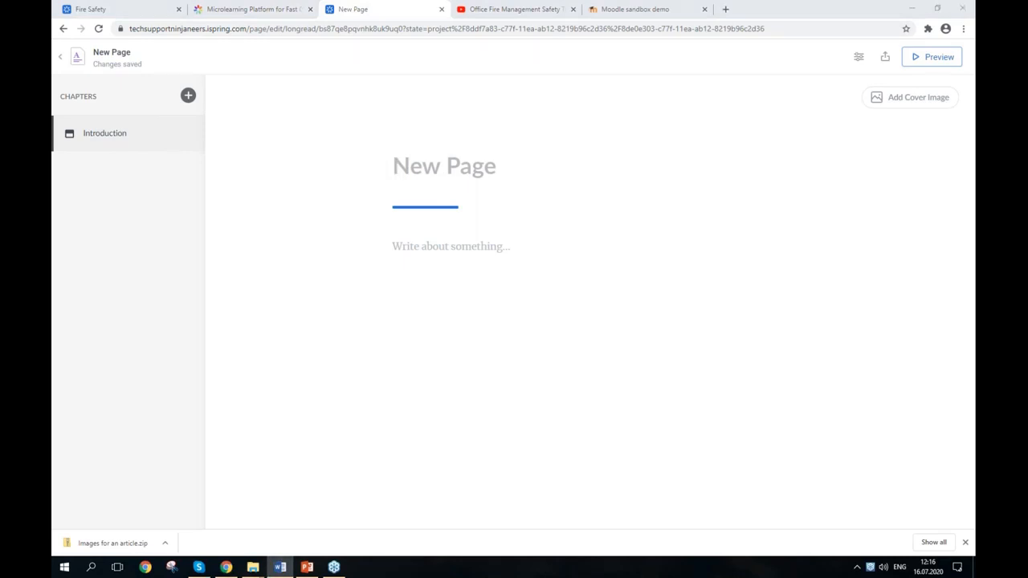
pyautogui.click(431, 166)
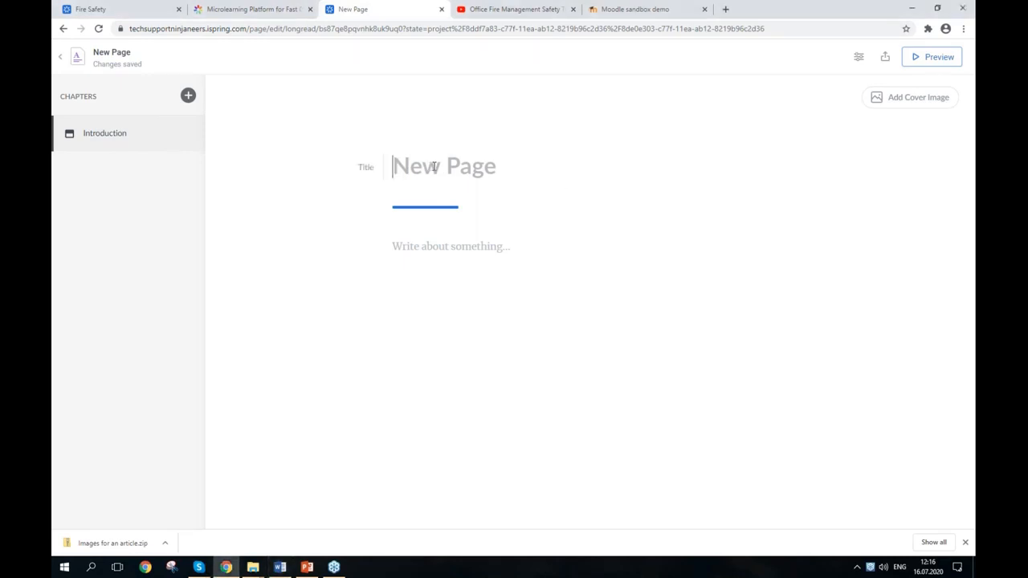
pyautogui.write('Fire Safety')
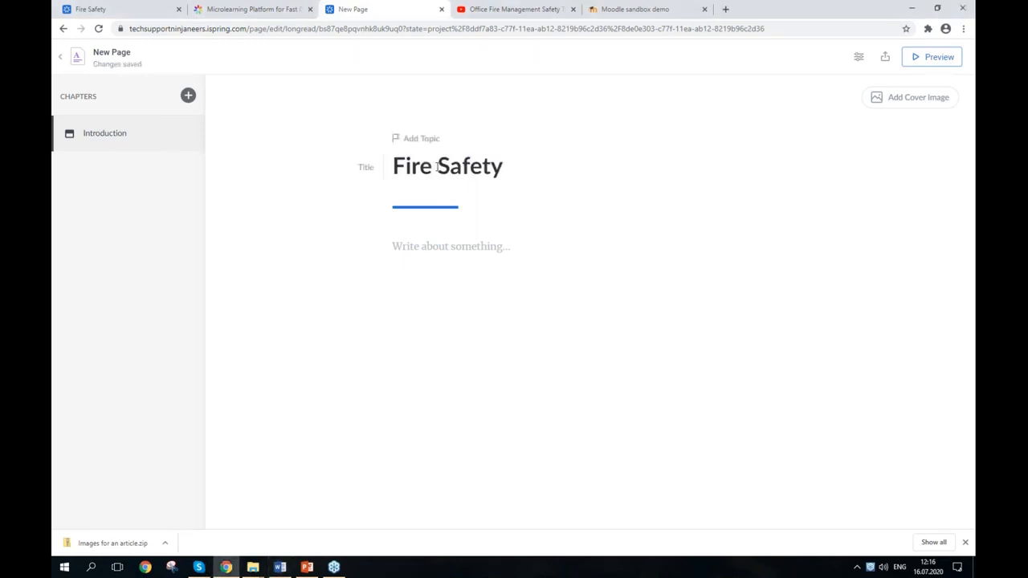
# Step: Add the introduction text "Rules of behavior during a fire emergency" from the Word document below the page title
pyautogui.hotkey('alt', 'Tab')
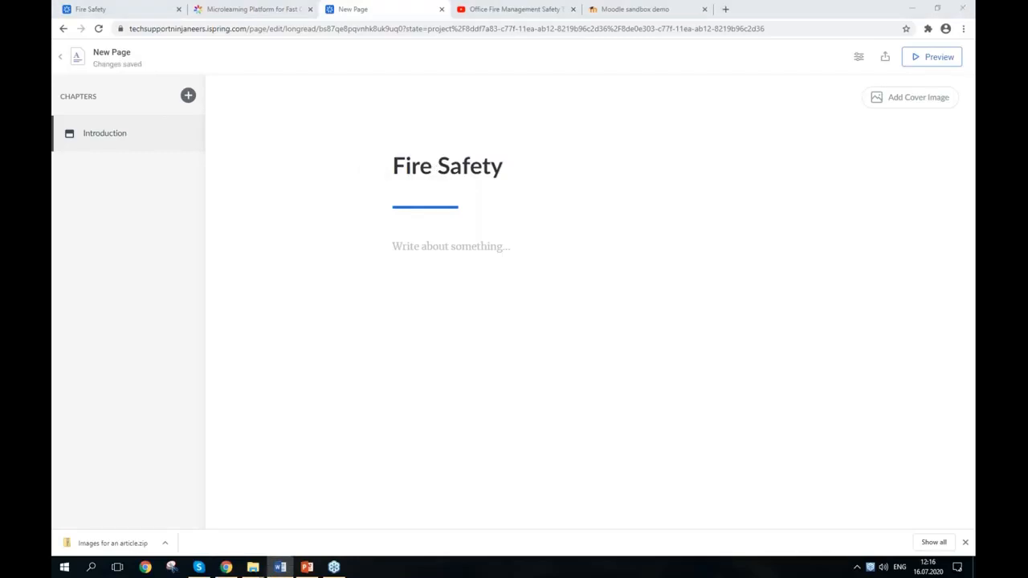
pyautogui.click(445, 255)
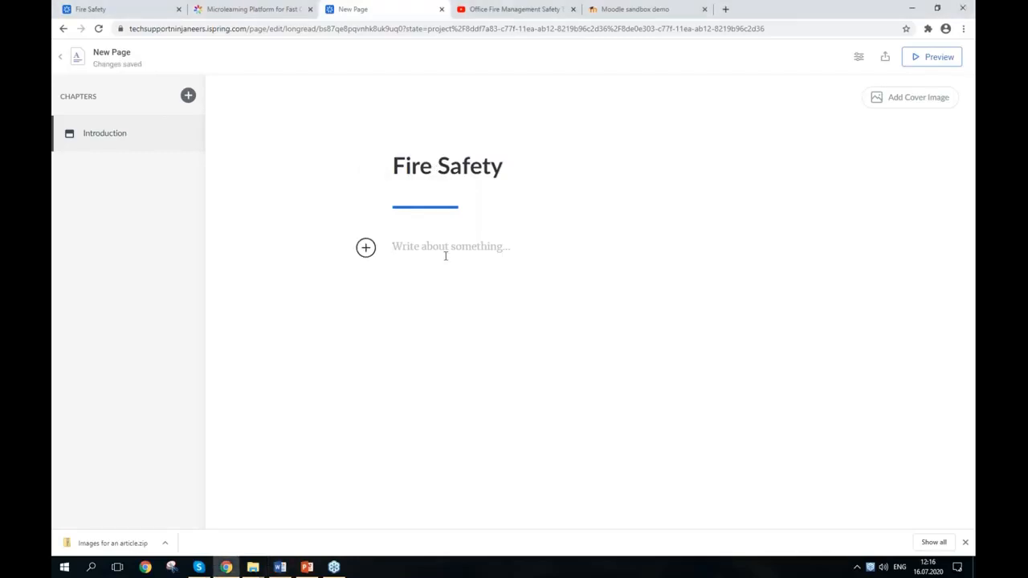
pyautogui.write('Rules of behavior during a fire emergency')
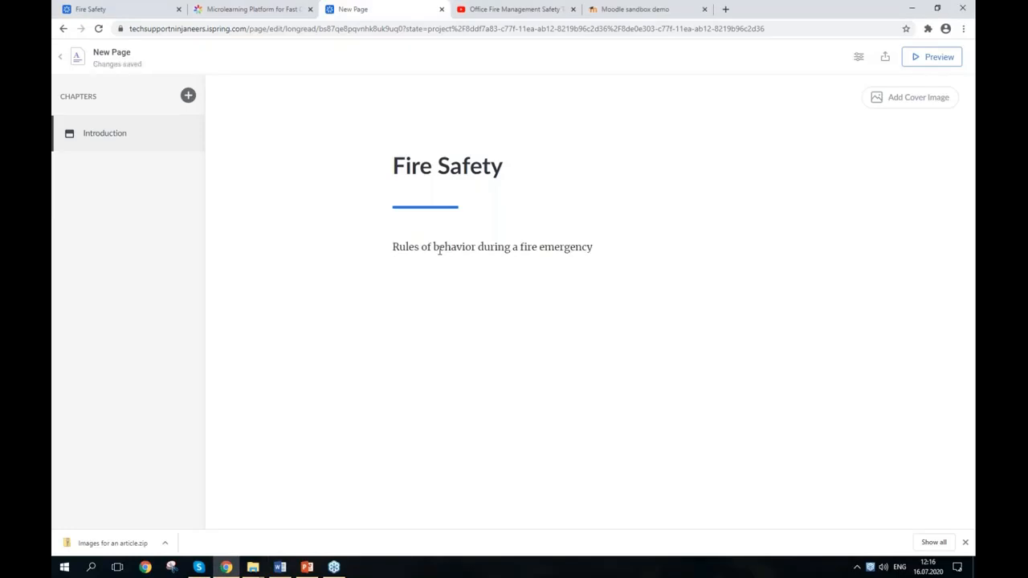
pyautogui.click(905, 109)
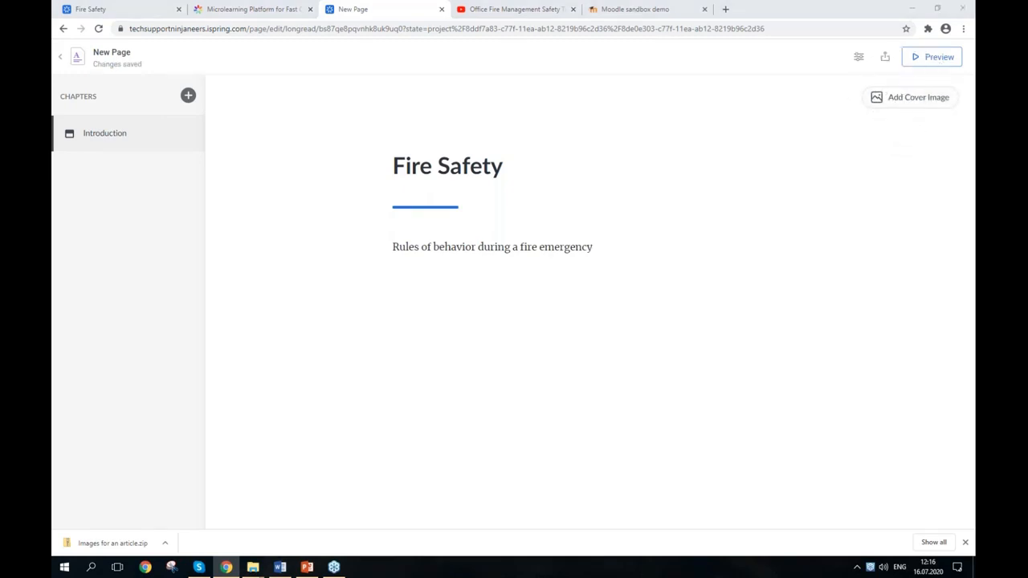
pyautogui.click(110, 97)
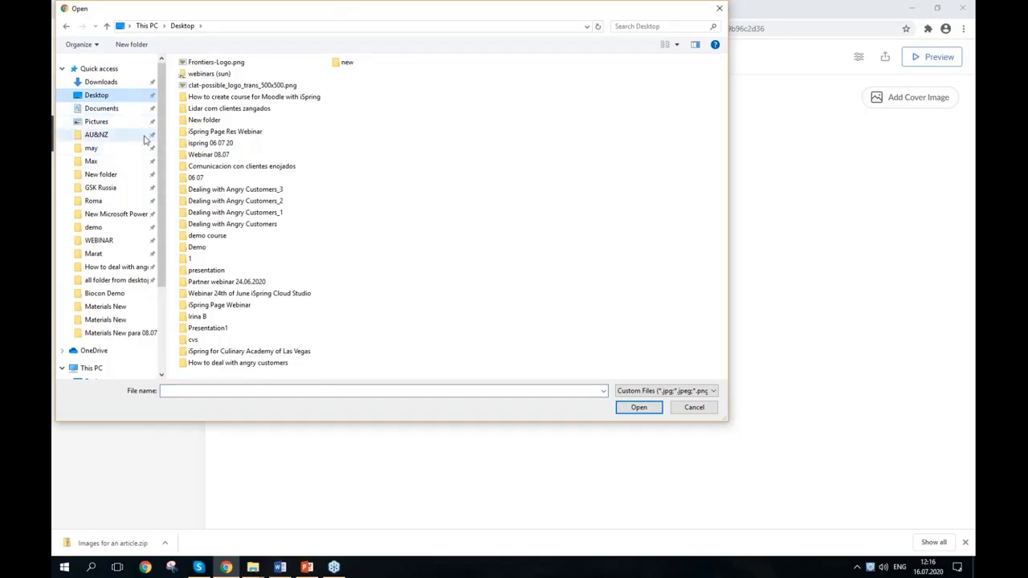
pyautogui.click(661, 29)
pyautogui.write('final')
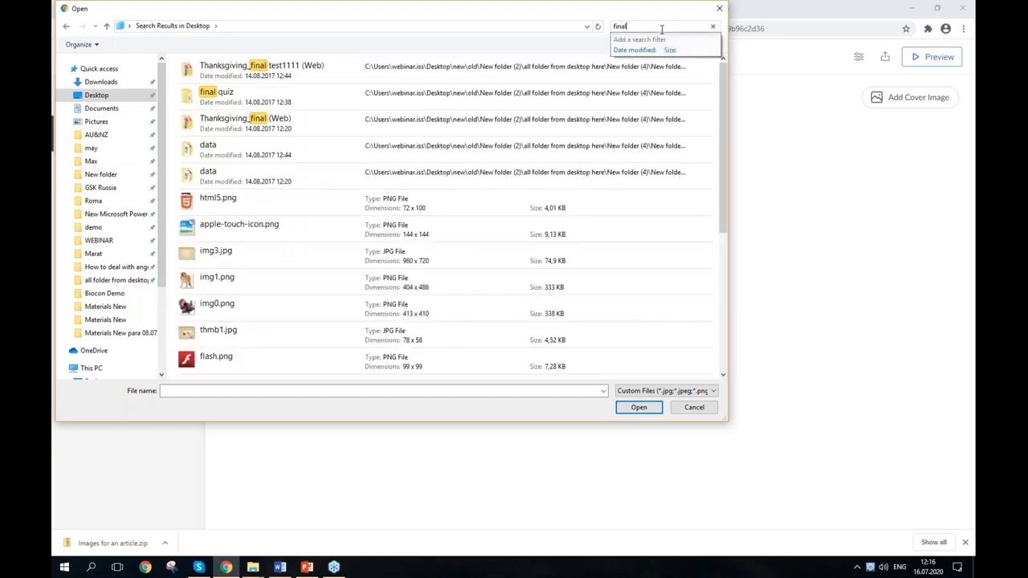
pyautogui.click(718, 8)
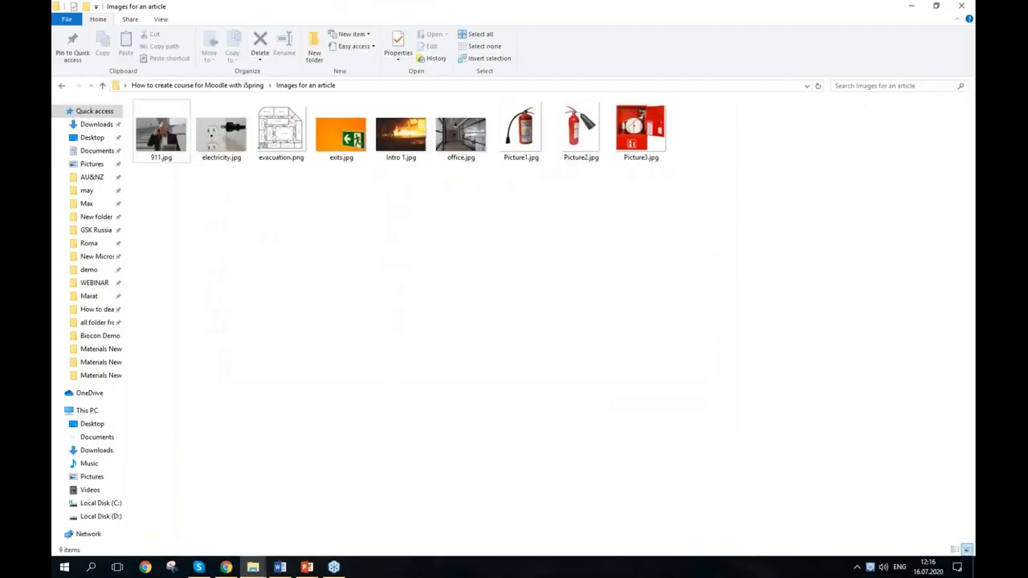
# Step: Copy the "Images for an article" folder path in File Explorer and use it to add "Intro 1.jpg" as the page's cover image
pyautogui.click(504, 87)
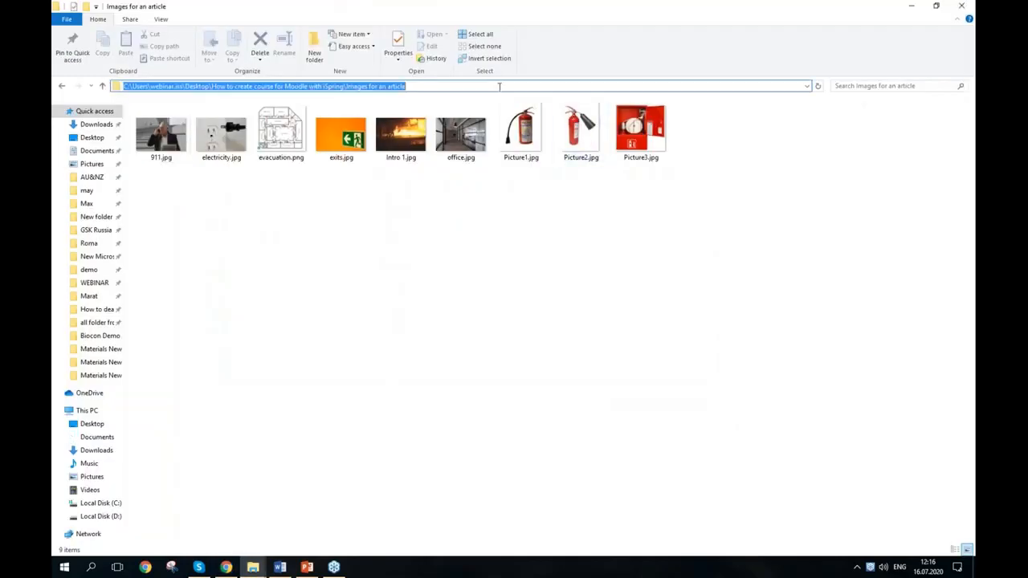
pyautogui.click(911, 7)
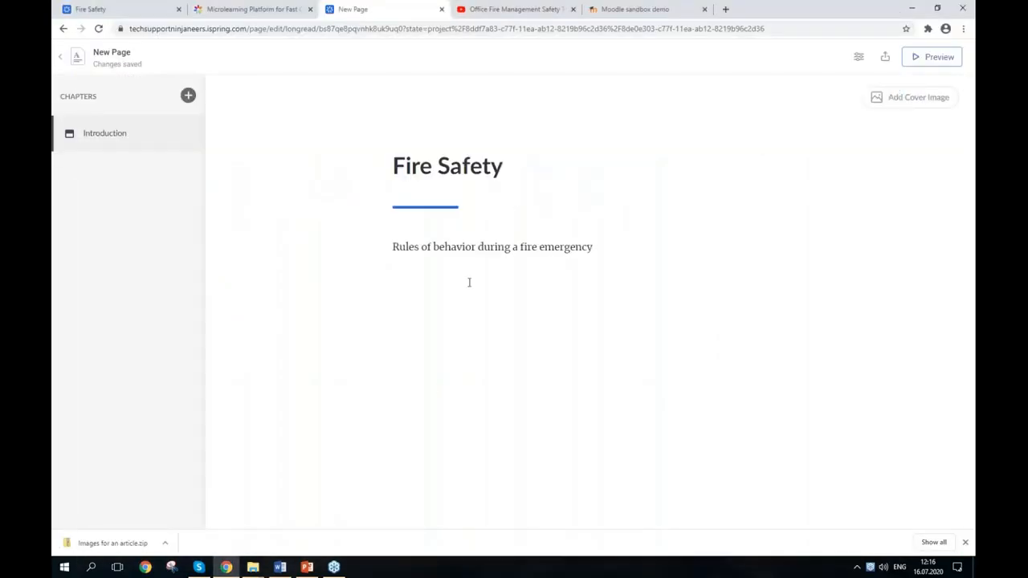
pyautogui.click(902, 108)
pyautogui.hotkey('ctrl', 'v')
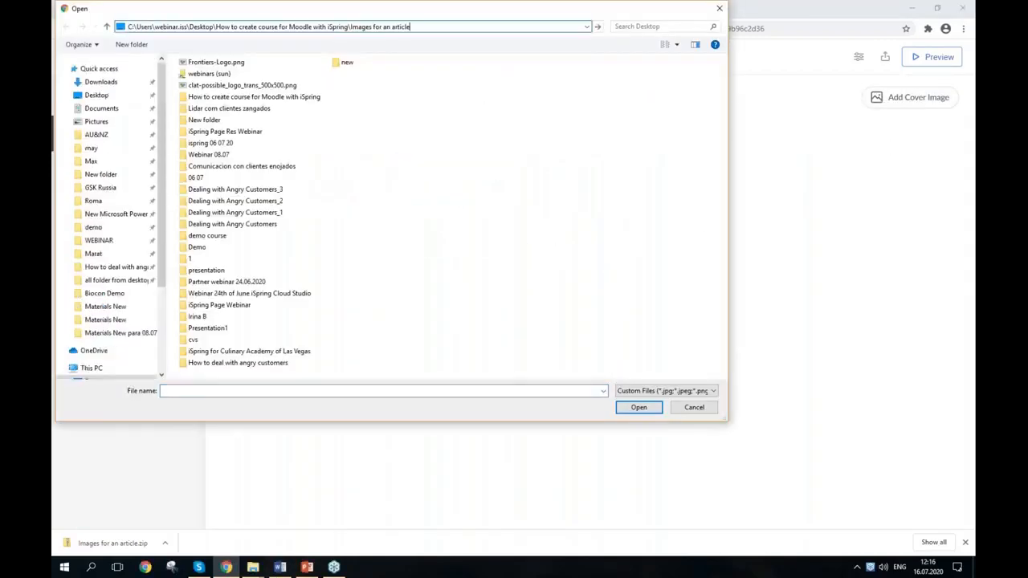
pyautogui.press('Return')
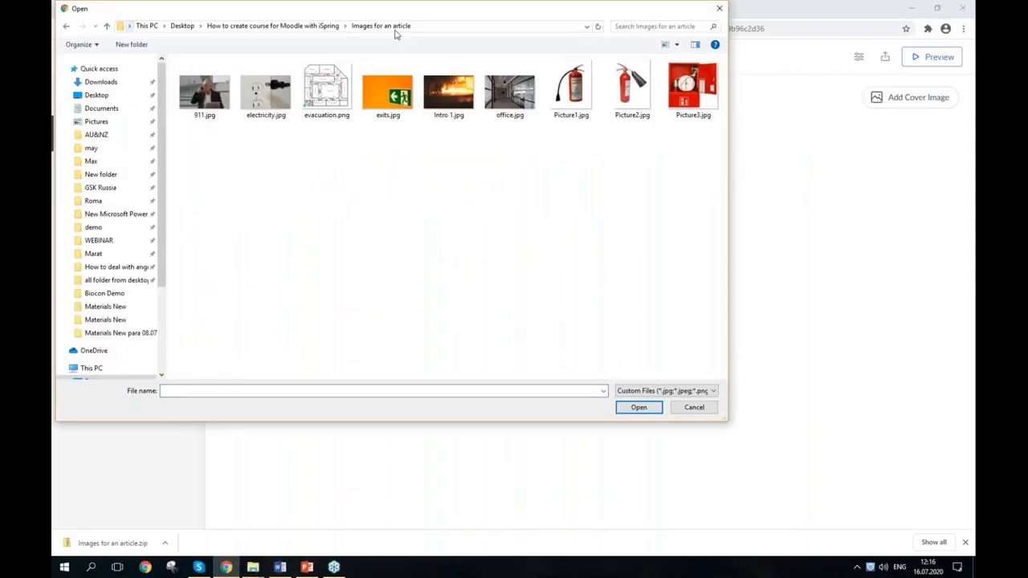
pyautogui.click(451, 114)
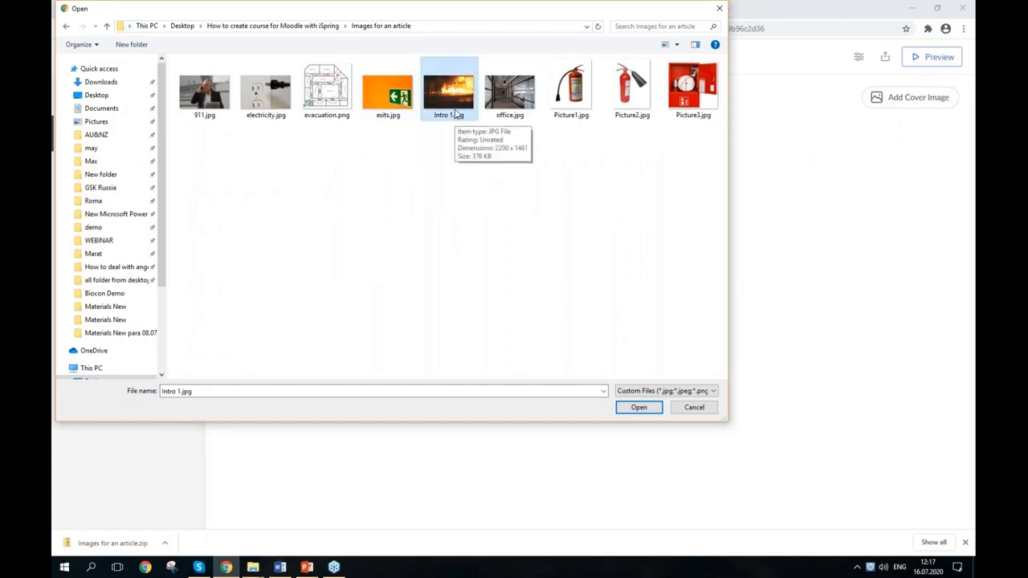
pyautogui.doubleClick(455, 113)
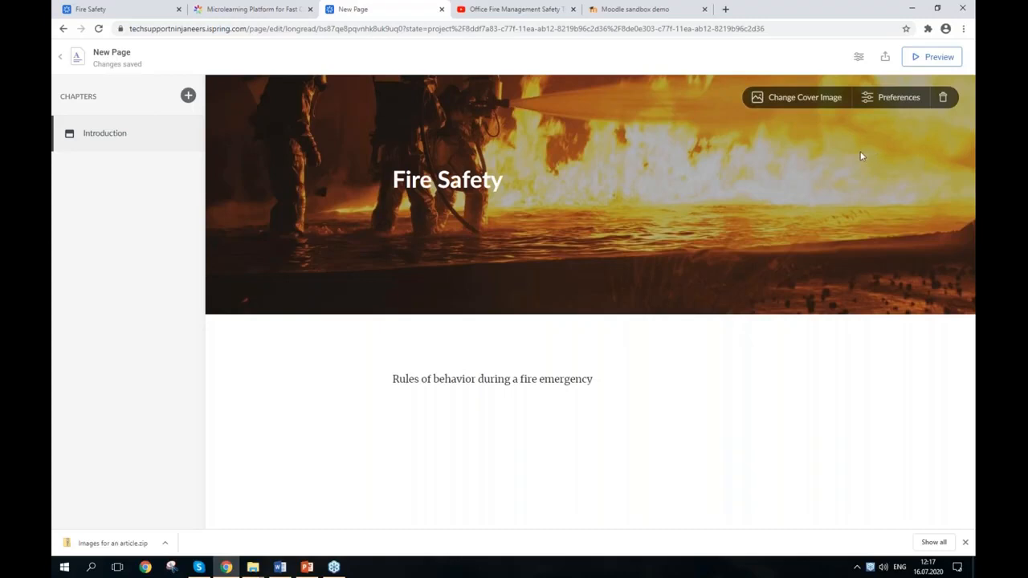
# Step: Darken the cover image by raising its overlay contrast to 64%, keeping the black overlay color
pyautogui.click(897, 98)
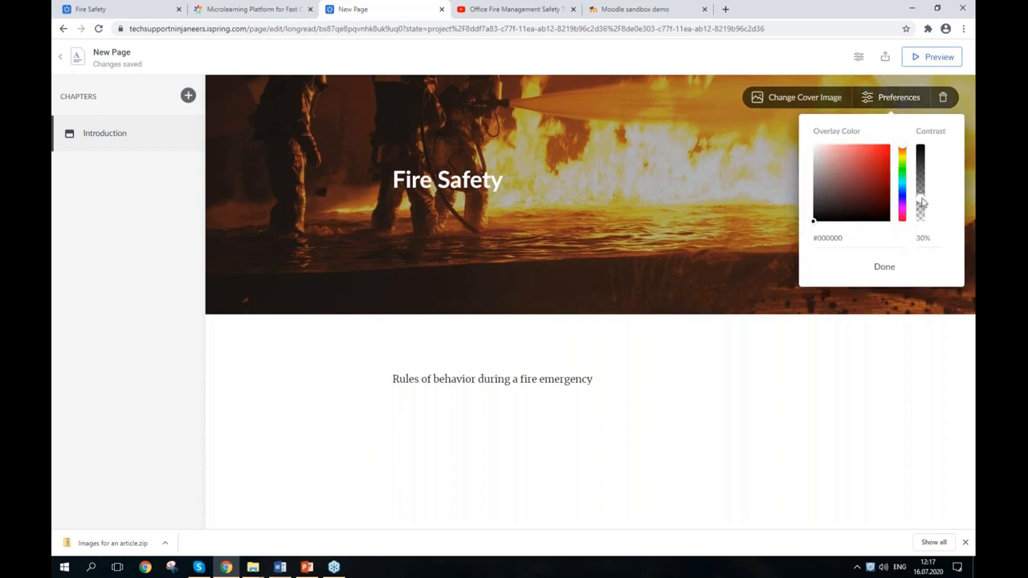
pyautogui.moveTo(920, 198); pyautogui.dragTo(922, 175)
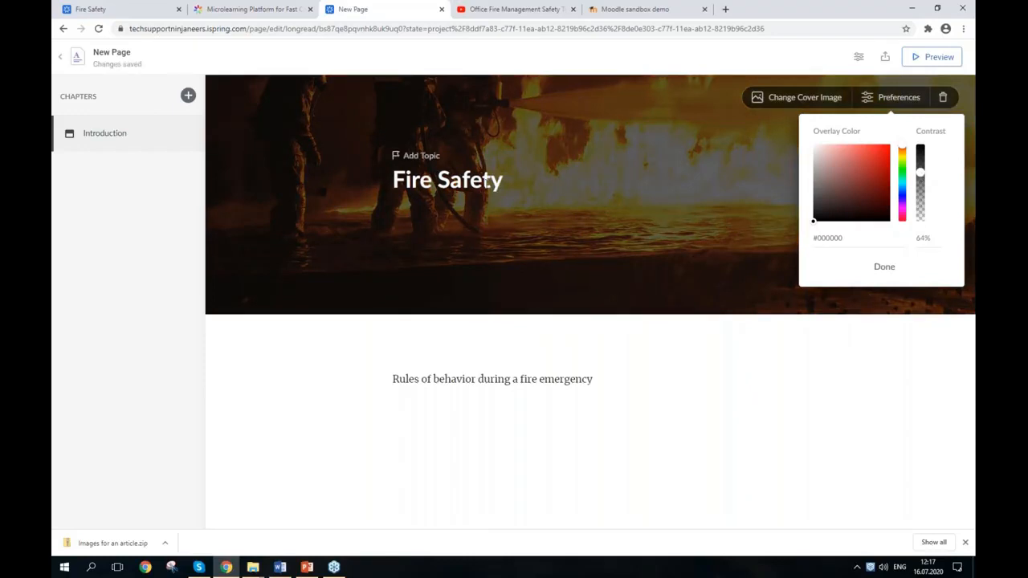
pyautogui.click(884, 267)
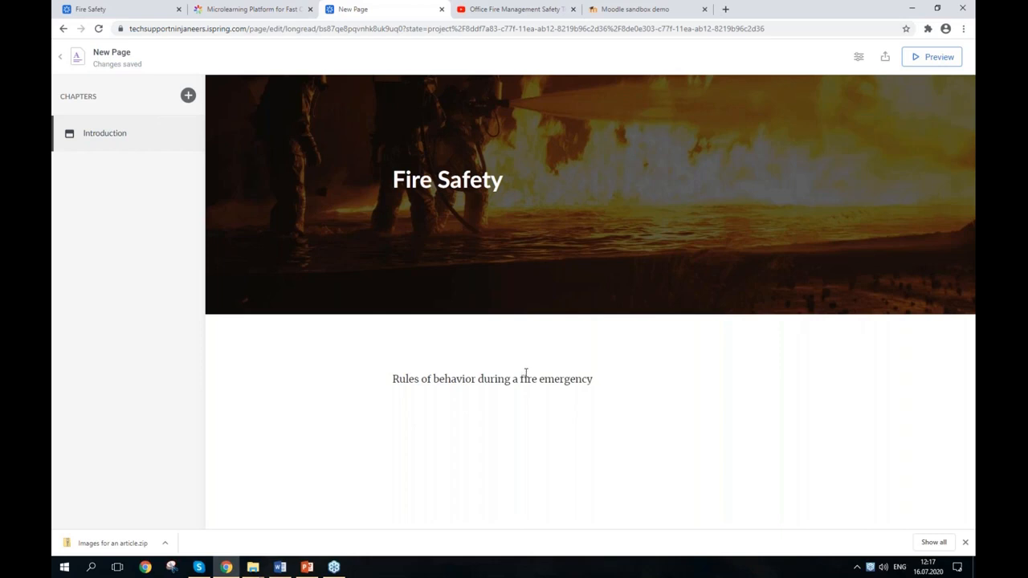
# Step: Add a new chapter after the introduction and title it "Step 1. Analyze the Situation"
pyautogui.click(187, 96)
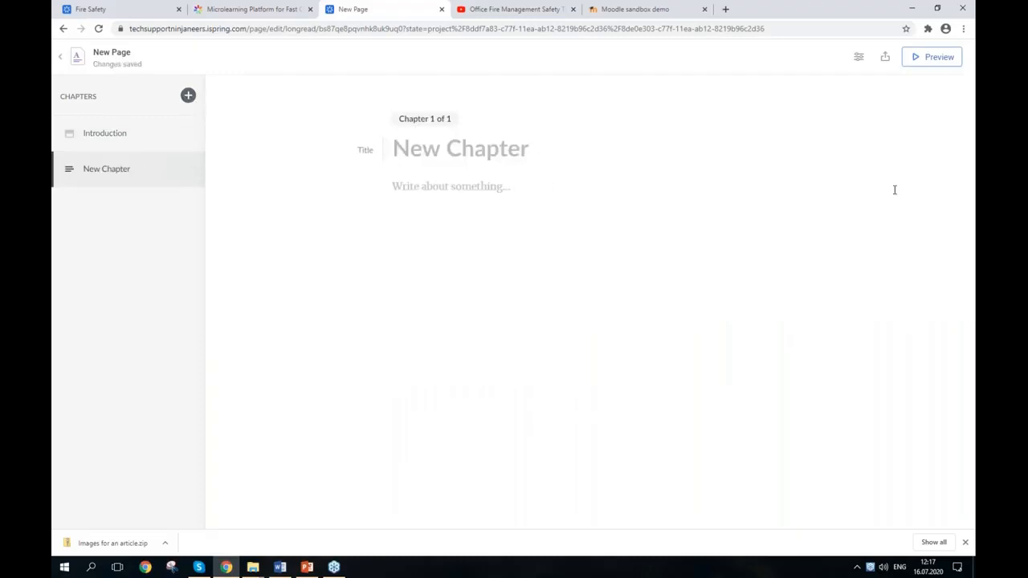
pyautogui.hotkey('alt', 'Tab')
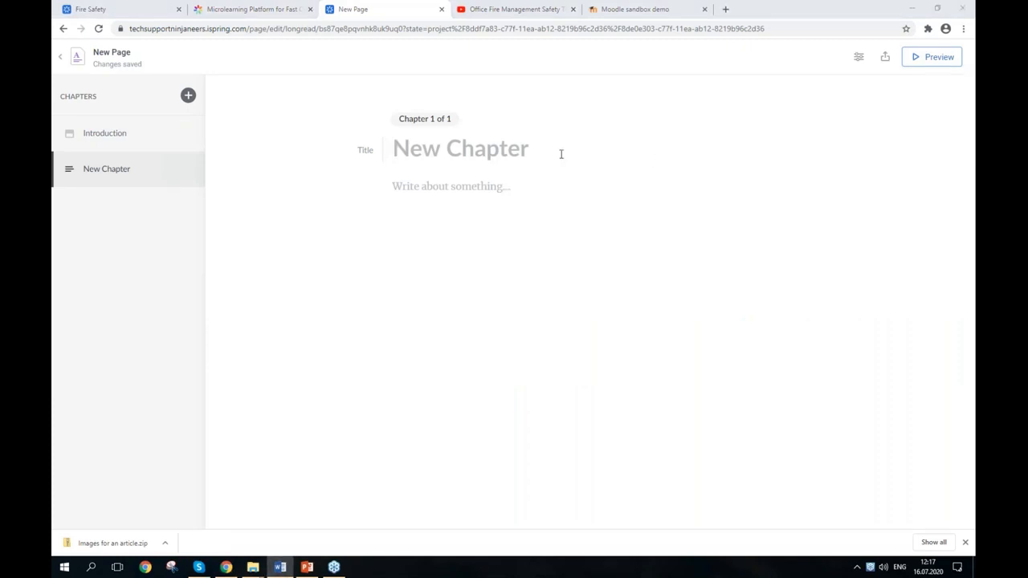
pyautogui.click(425, 153)
pyautogui.write('Step 1. Analyze the Situation')
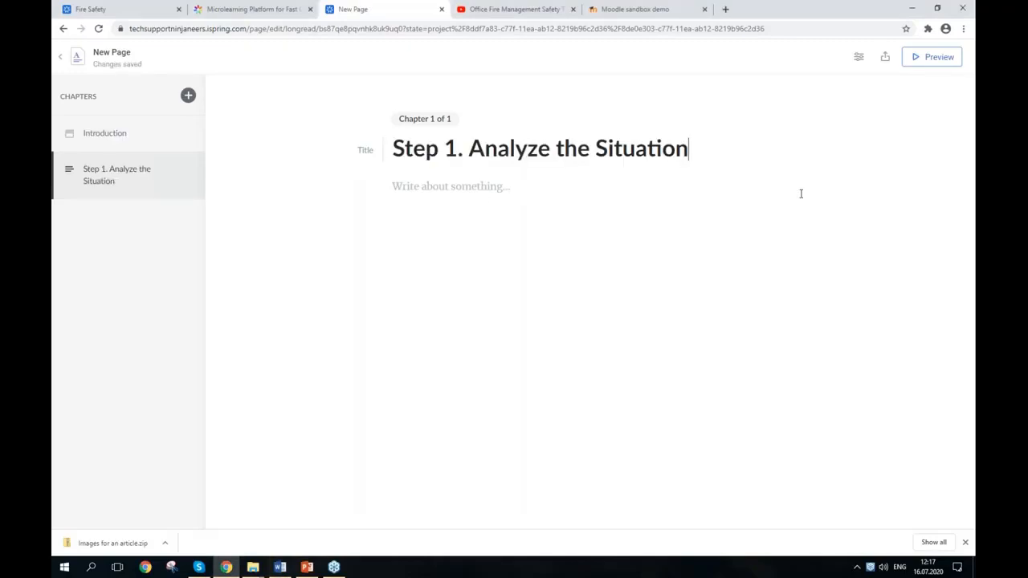
# Step: Fill the chapter body with the Word document's text from "The key thing is: don't panic." through "Where are the fire exits?"
pyautogui.hotkey('alt', 'Tab')
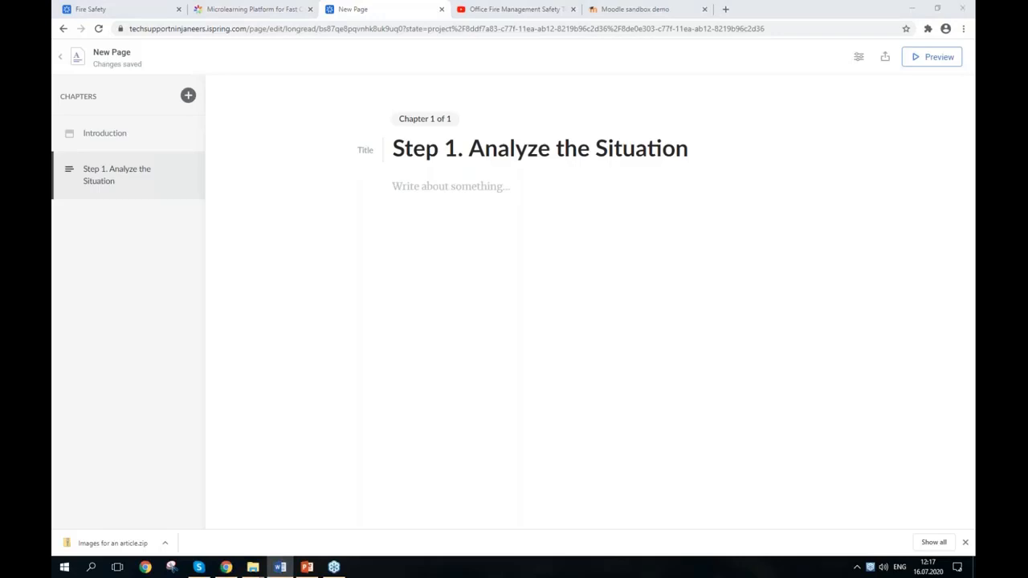
pyautogui.click(464, 192)
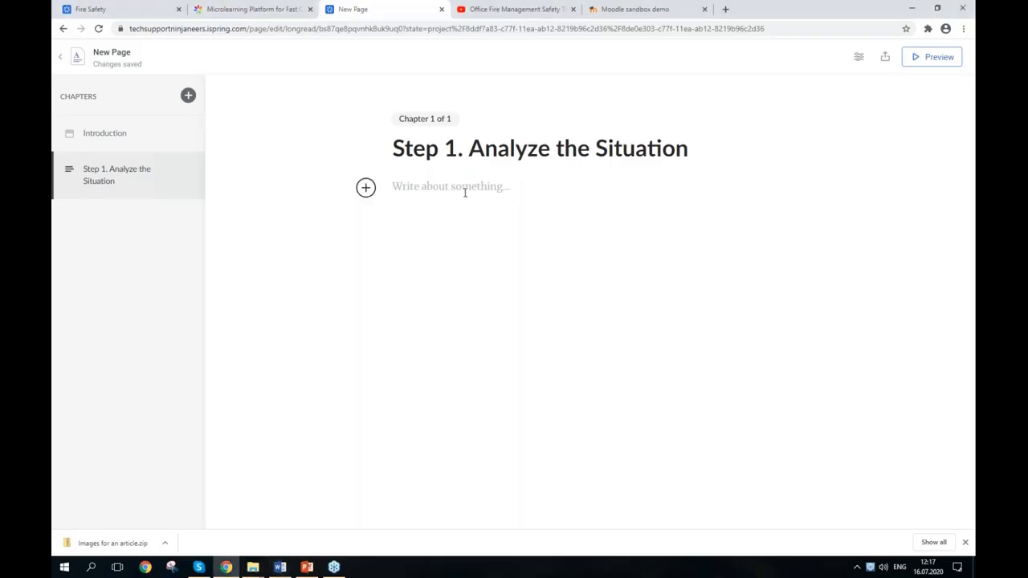
pyautogui.write("The key thing is: don't panic. Look around and answer these questions: What is the danger to me? What threatens other people? Where am I? Where are the fire exits?")
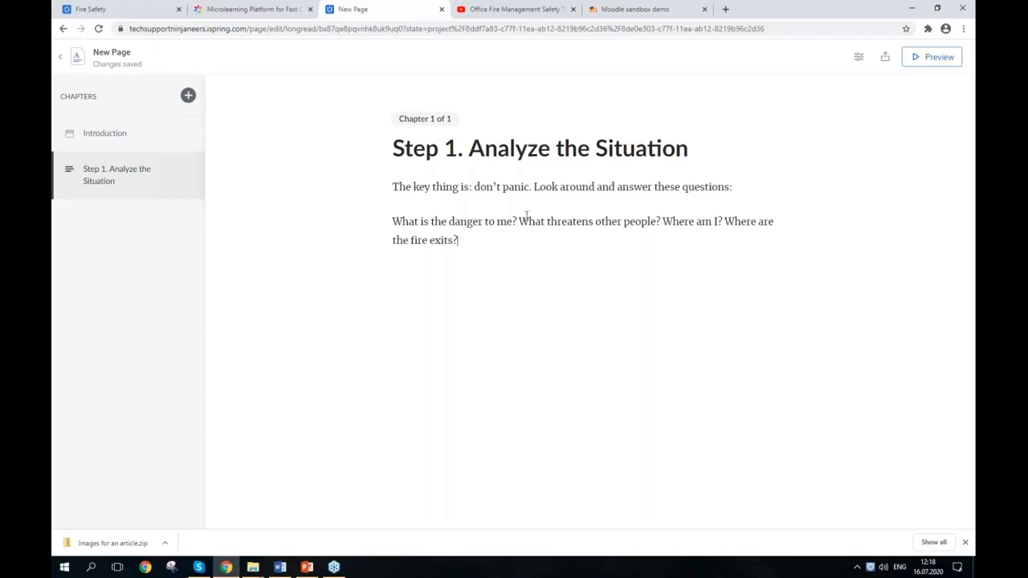
# Step: Format the line "The key thing is: don't panic. Look around and answer these questions:" as a quote
pyautogui.click(532, 187)
pyautogui.moveTo(734, 187); pyautogui.dragTo(390, 187)
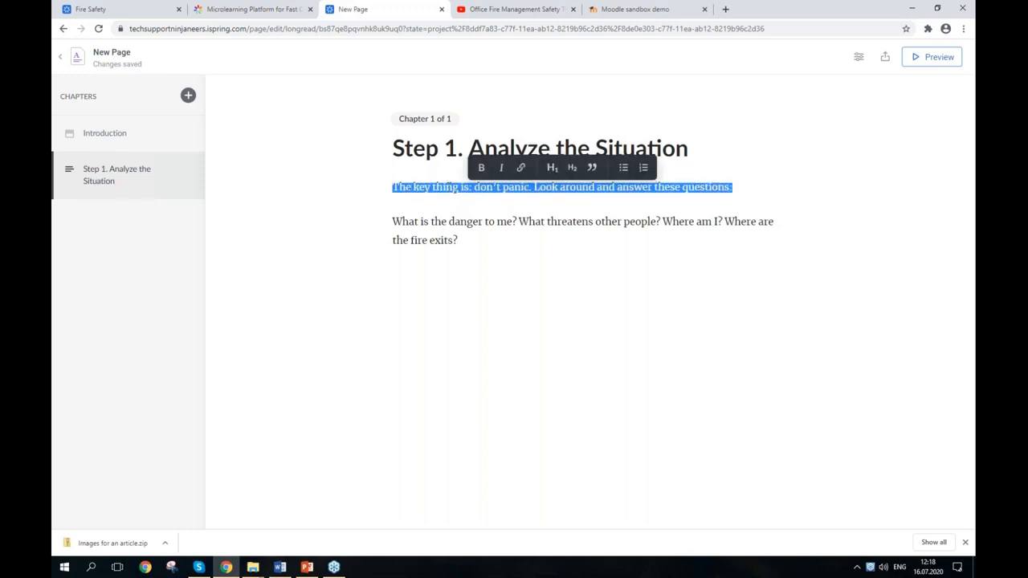
pyautogui.click(593, 169)
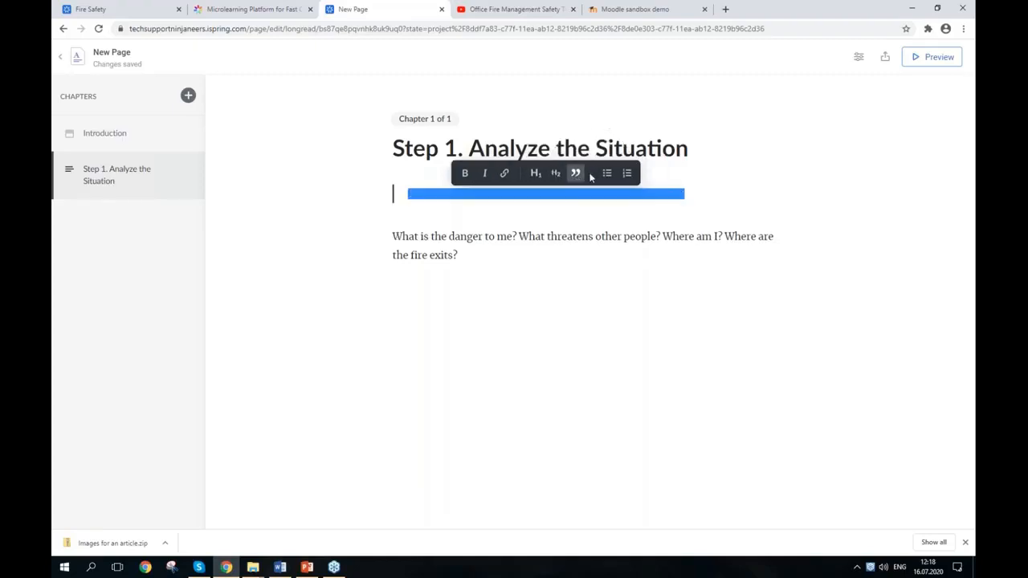
# Step: Split the question paragraph so that each of the four questions stands on its own line
pyautogui.click(429, 221)
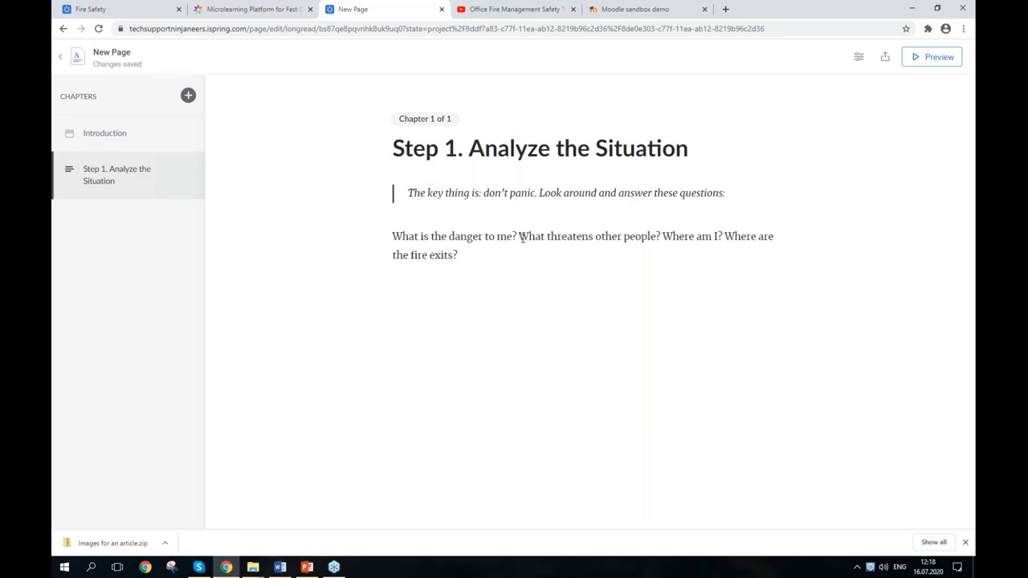
pyautogui.press('Return')
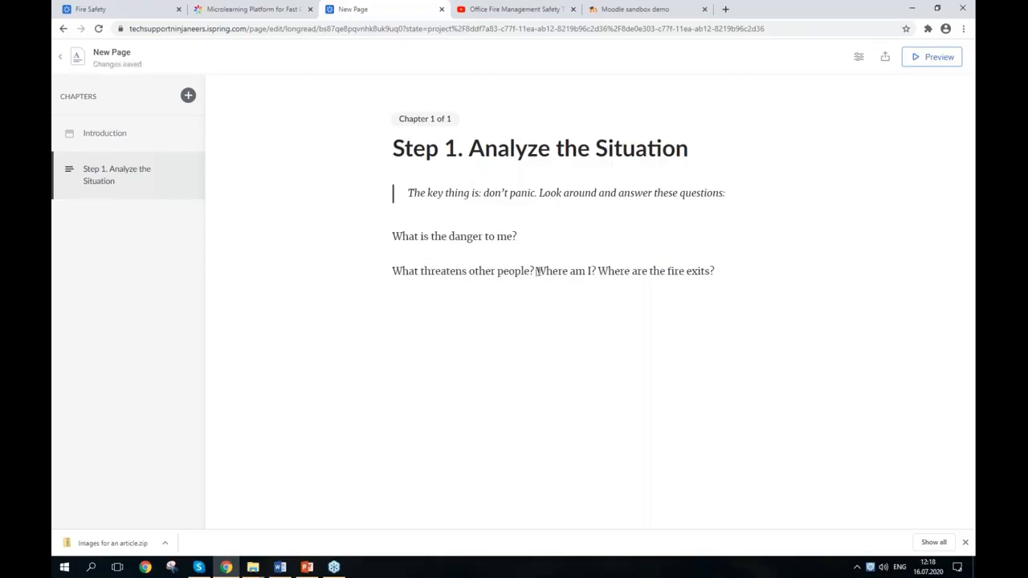
pyautogui.click(535, 270)
pyautogui.press('Return')
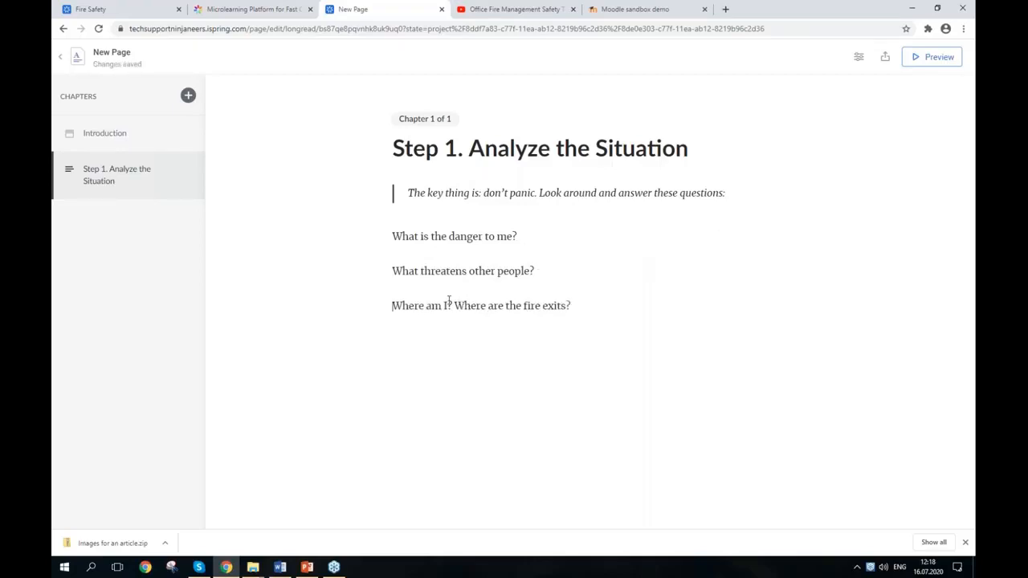
pyautogui.click(454, 308)
pyautogui.press('Return')
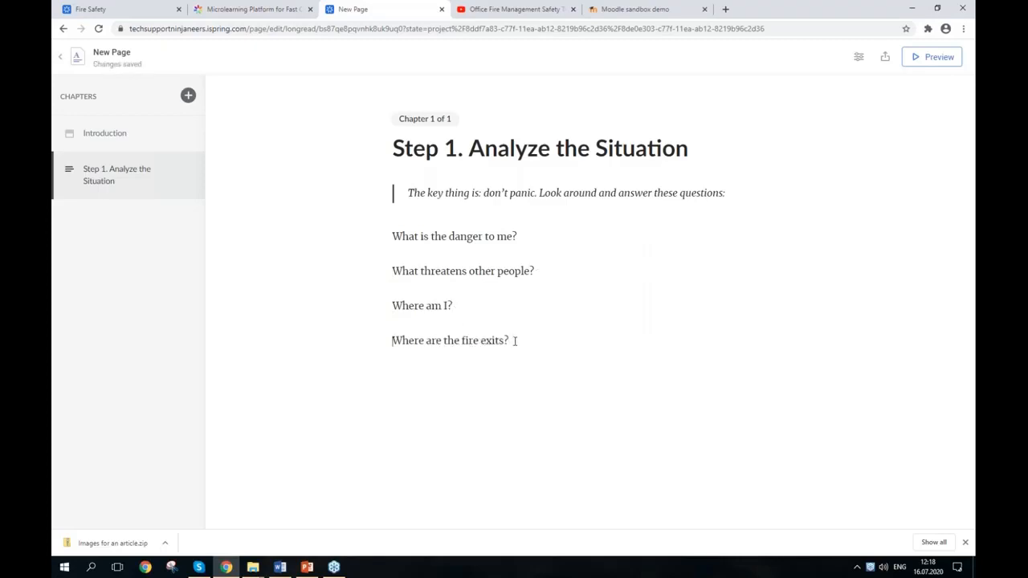
# Step: Format the four questions as a bulleted list and start an empty paragraph below it
pyautogui.moveTo(515, 341); pyautogui.dragTo(360, 236)
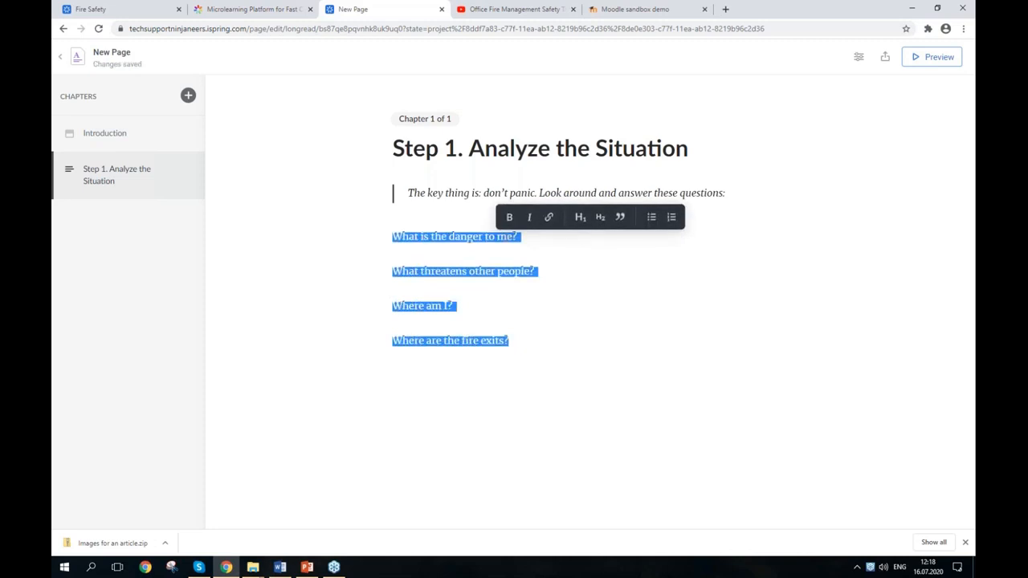
pyautogui.click(651, 218)
pyautogui.click(555, 308)
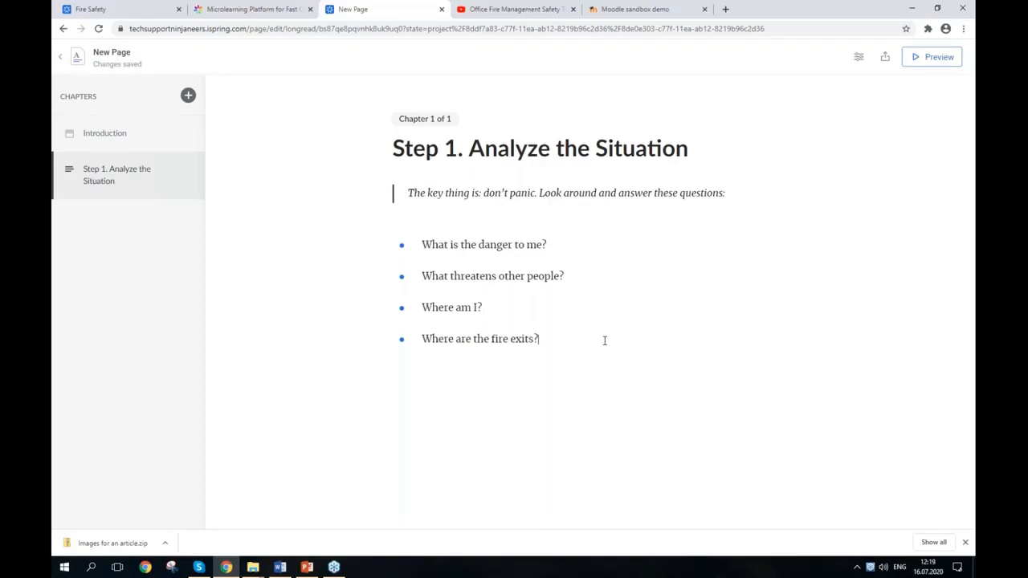
pyautogui.press('Return')
pyautogui.press('Return')
pyautogui.click(366, 390)
pyautogui.click(367, 386)
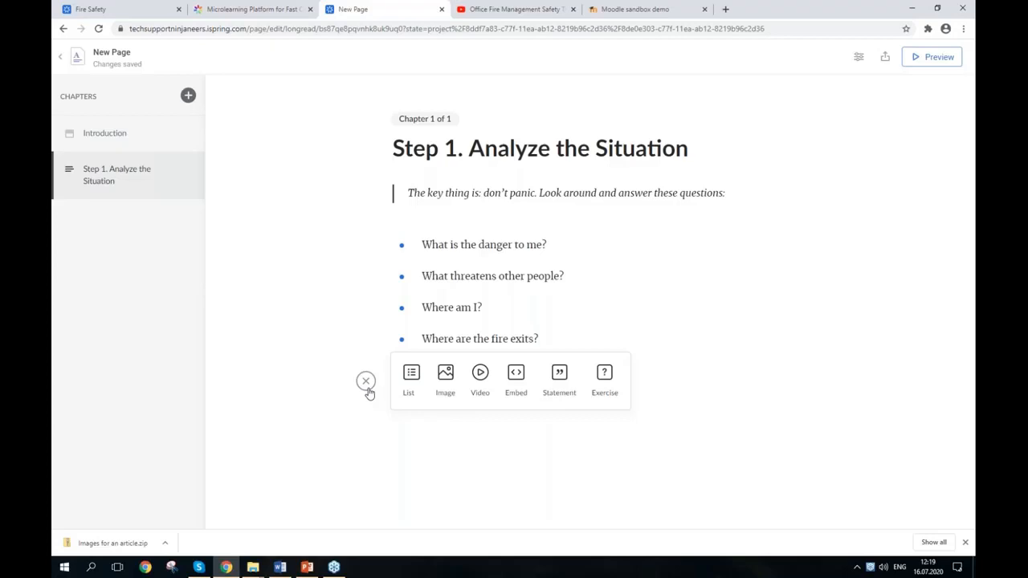
pyautogui.click(412, 398)
pyautogui.click(454, 406)
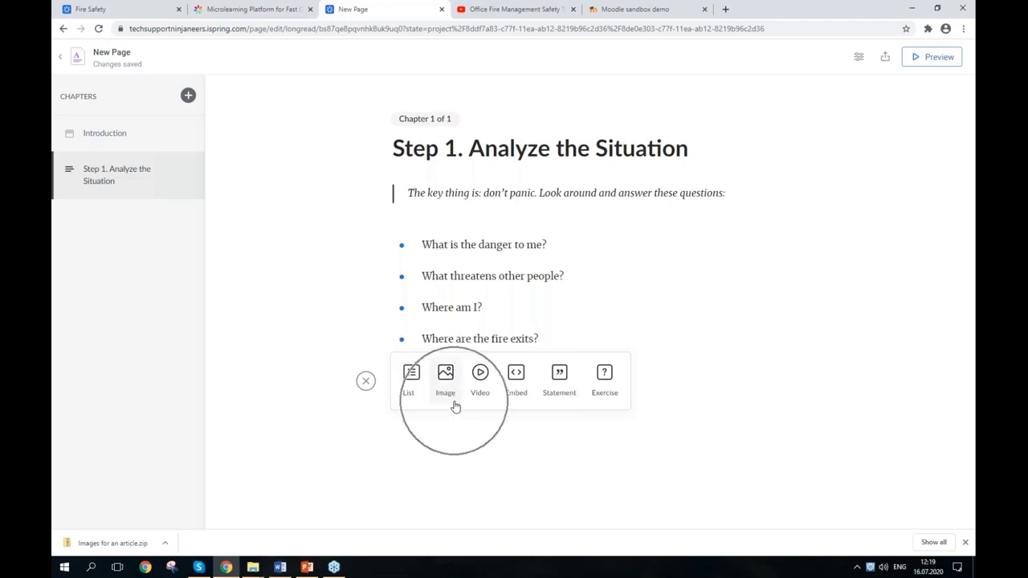
pyautogui.click(479, 406)
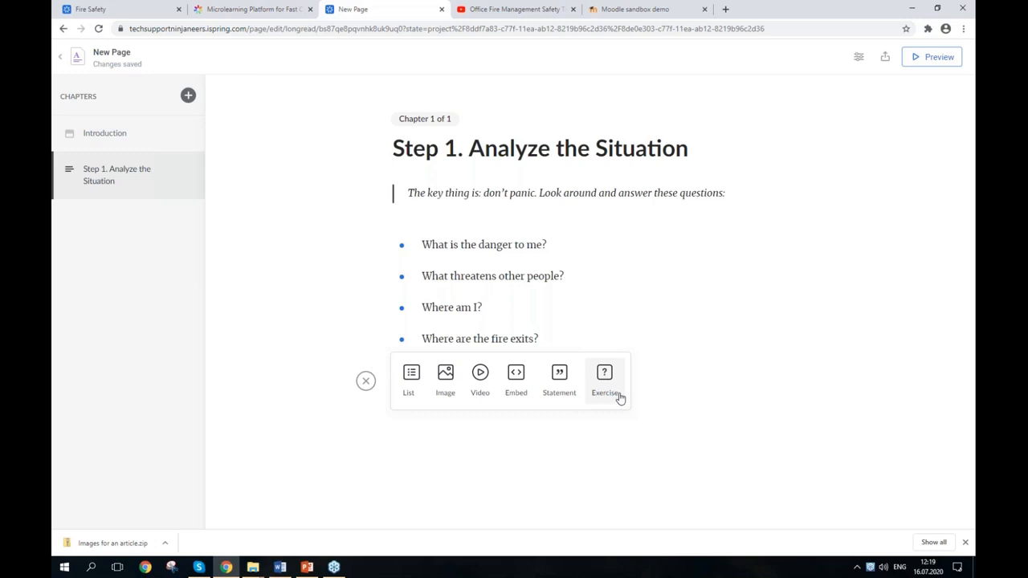
pyautogui.click(444, 389)
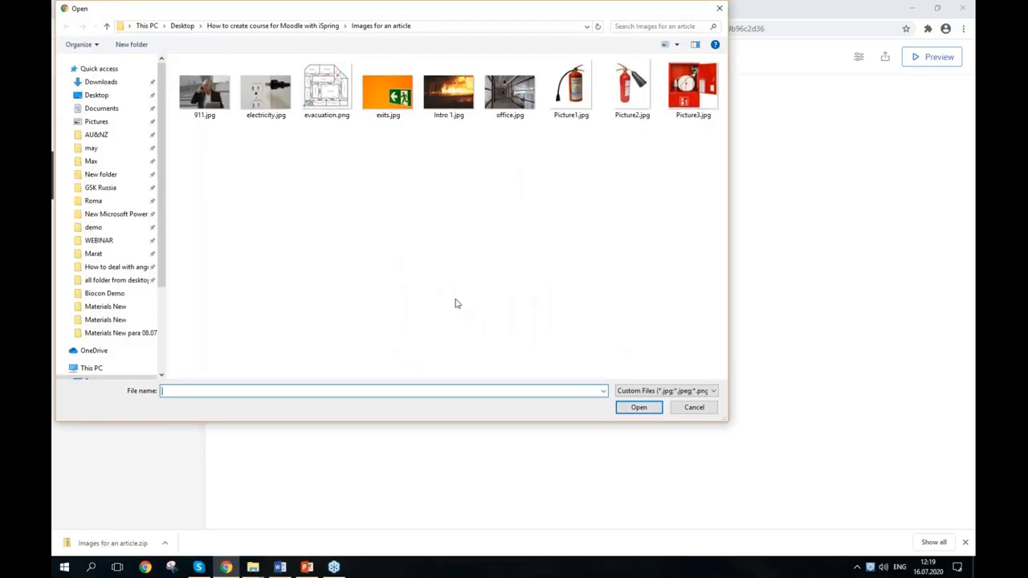
pyautogui.click(719, 8)
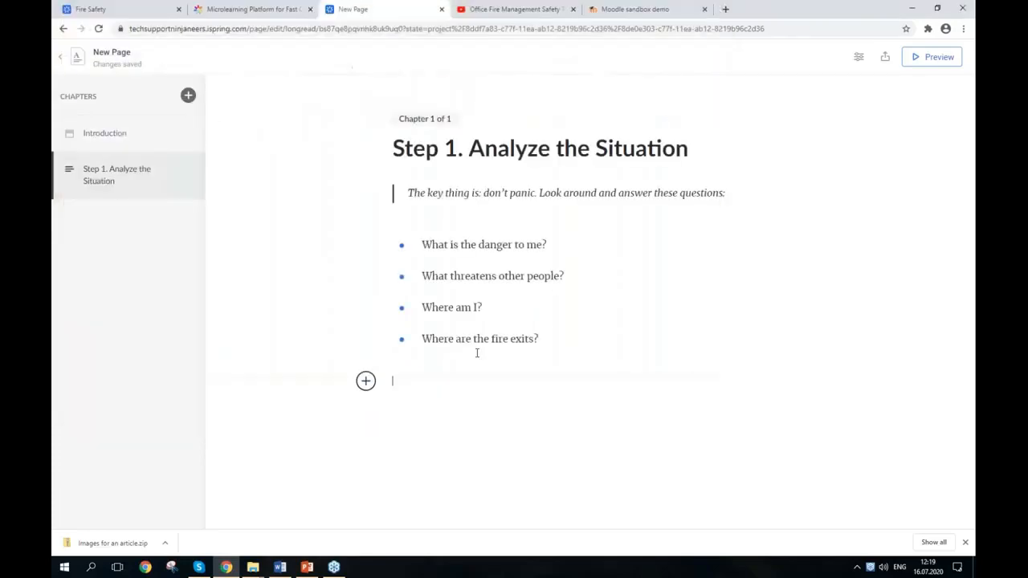
pyautogui.click(366, 382)
pyautogui.hotkey('alt', 'Tab')
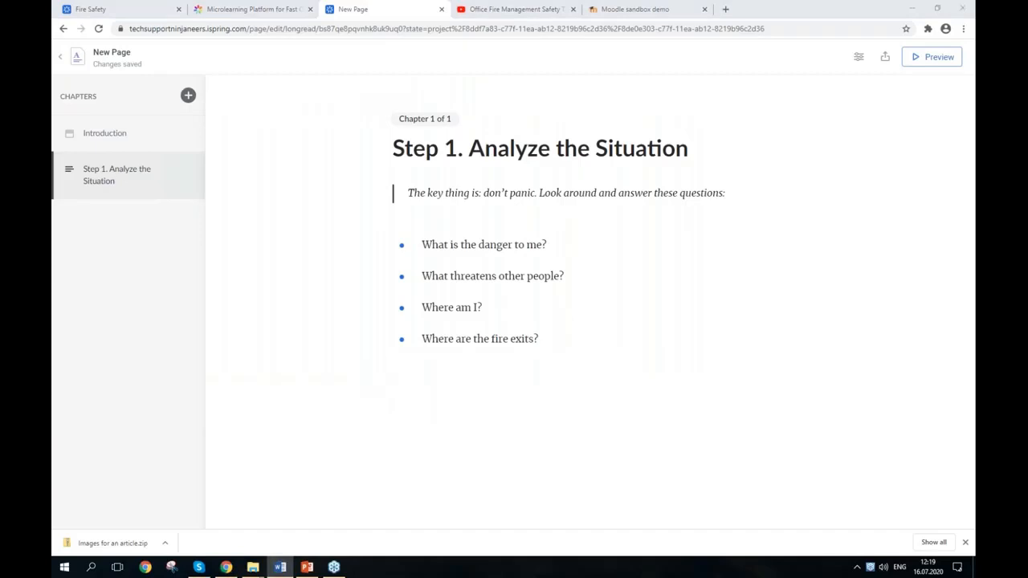
pyautogui.click(471, 371)
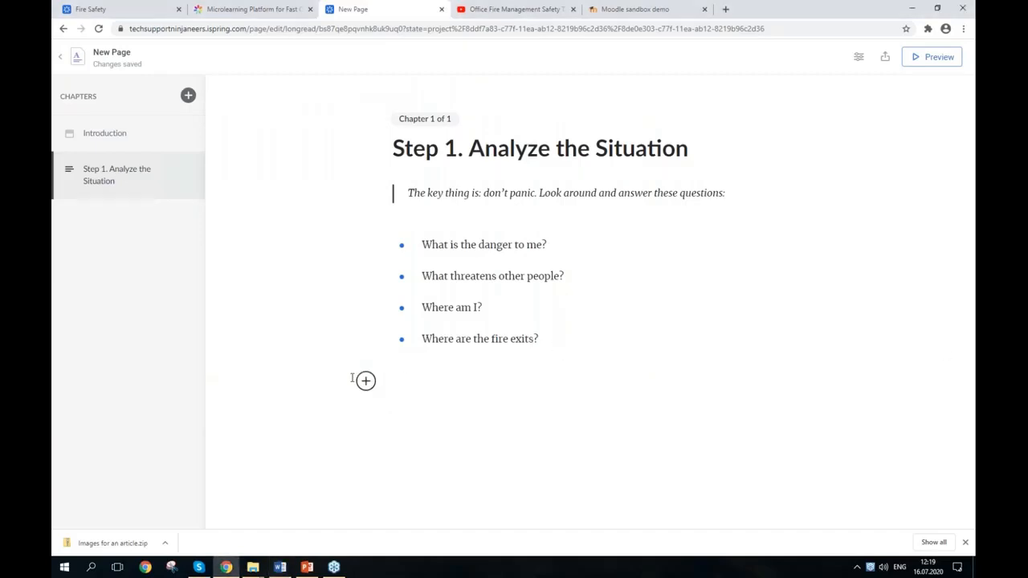
pyautogui.click(366, 384)
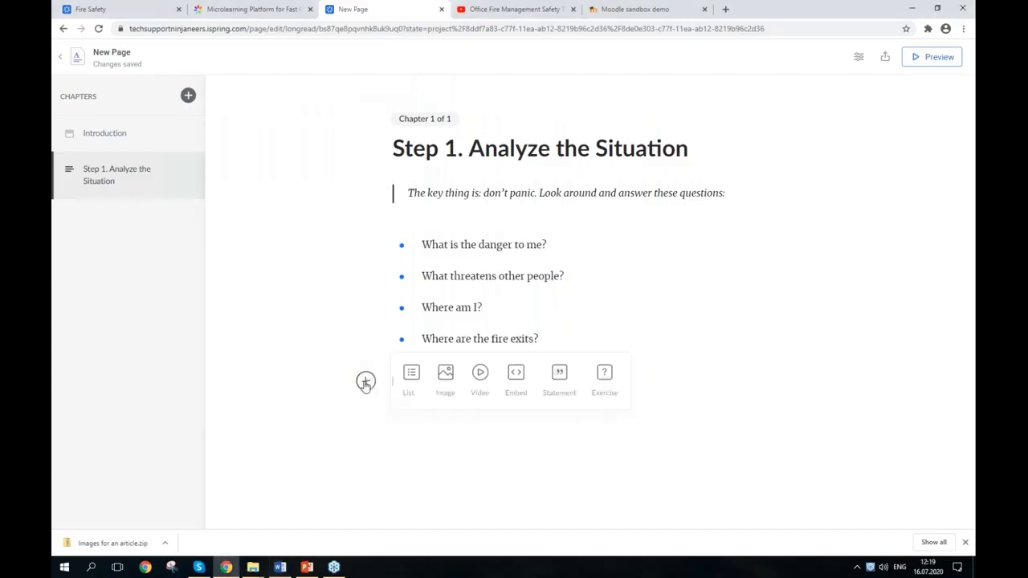
pyautogui.click(480, 384)
pyautogui.hotkey('ctrl', 'v')
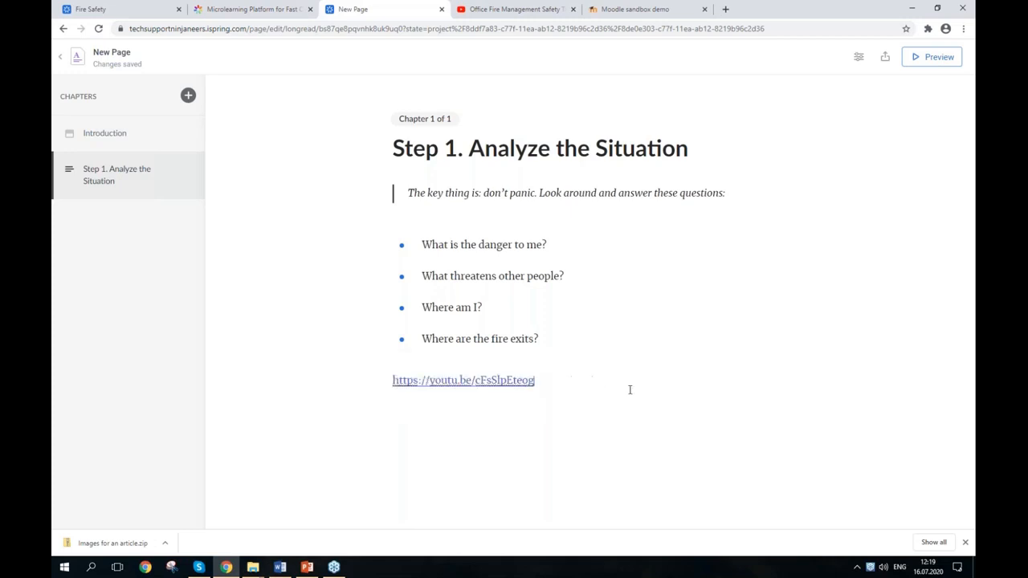
pyautogui.press('Return')
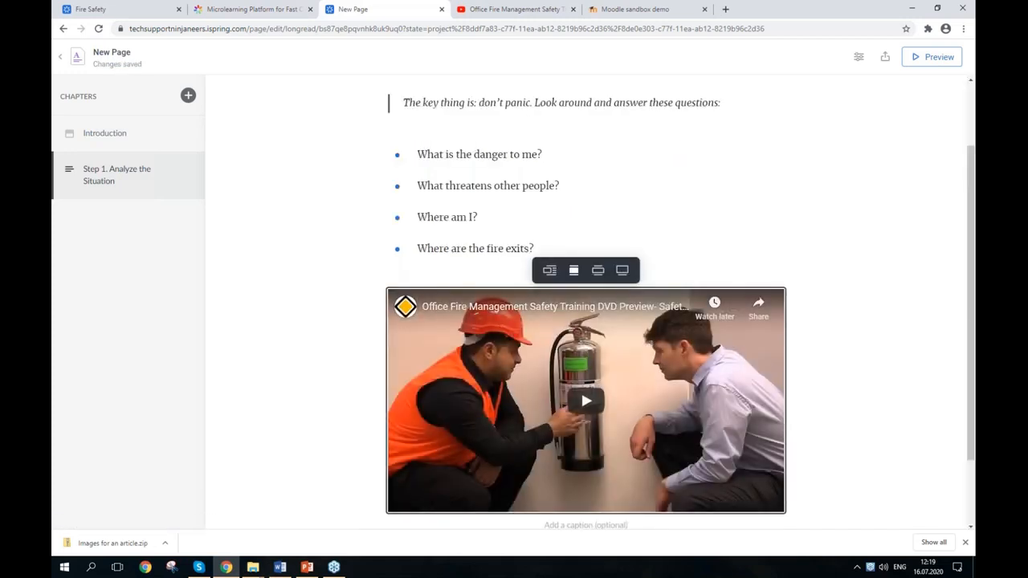
pyautogui.click(839, 357)
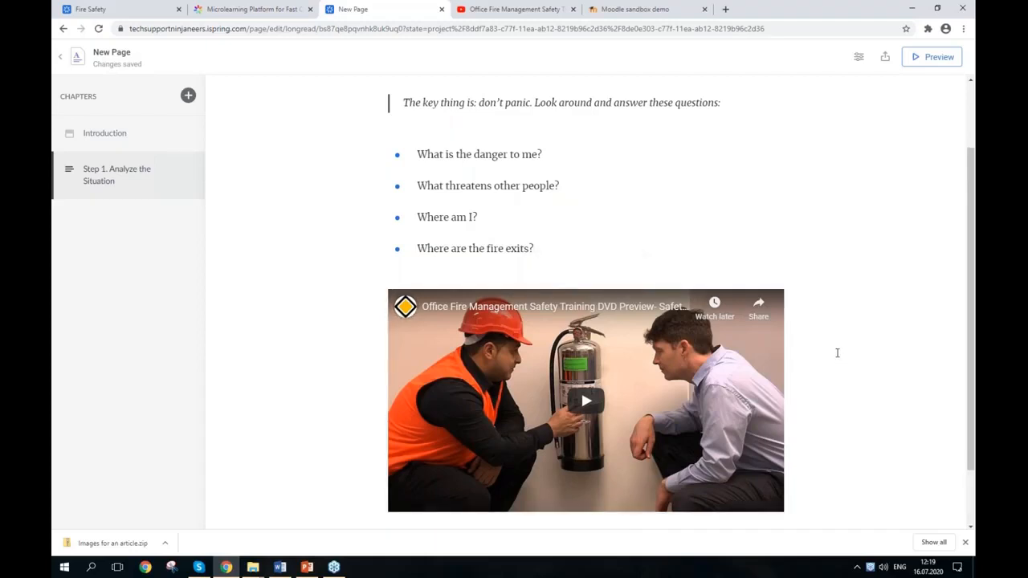
# Step: Add another chapter after Step 1 and title it "Step 2. Call 9-1-1"
pyautogui.click(188, 96)
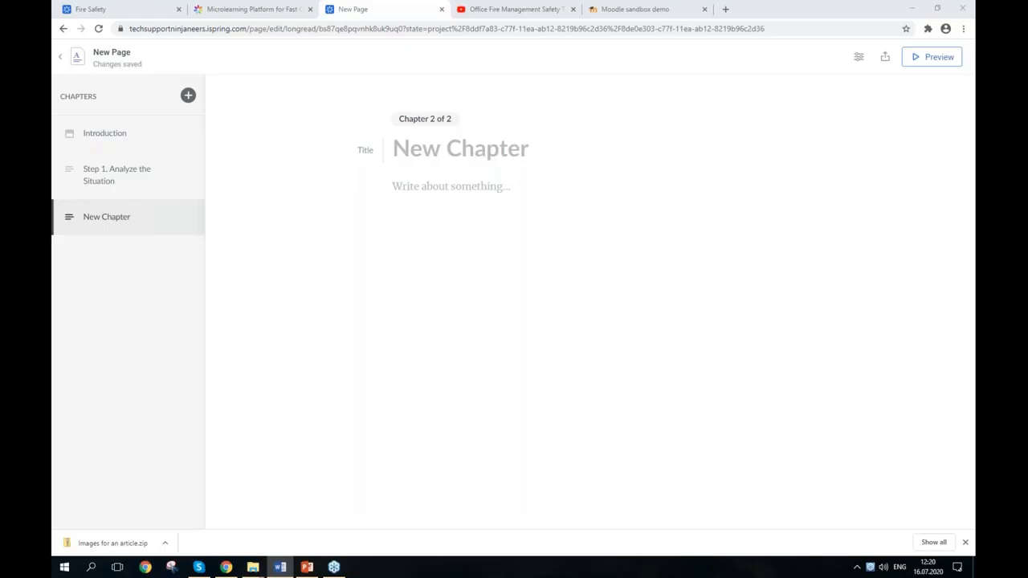
pyautogui.click(452, 145)
pyautogui.write('Step 2. Call 9-1-1')
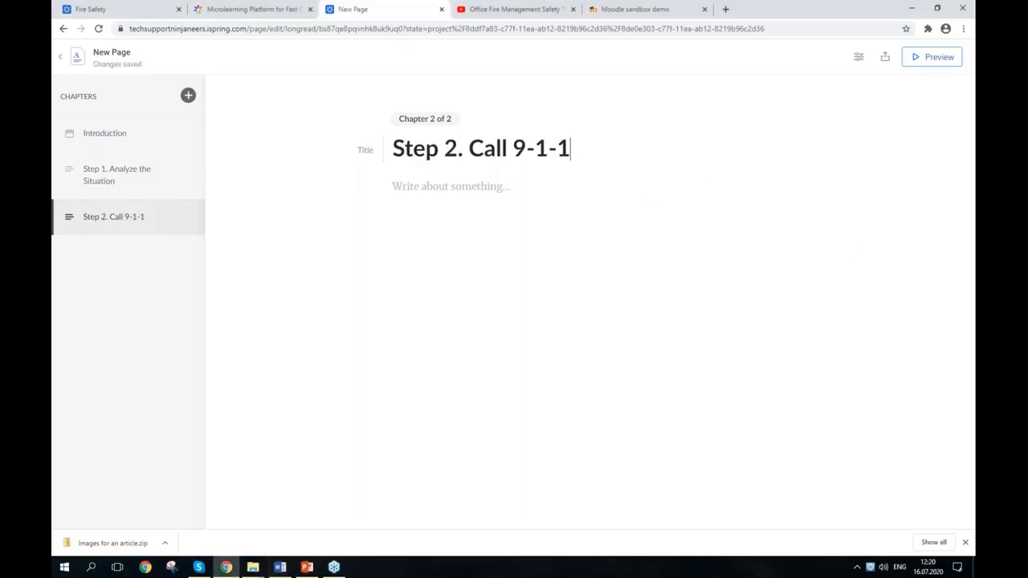
# Step: Fill the Step 2 chapter body with the Word document's text from "The quicker you call" through "Your phone number"
pyautogui.hotkey('alt', 'Tab')
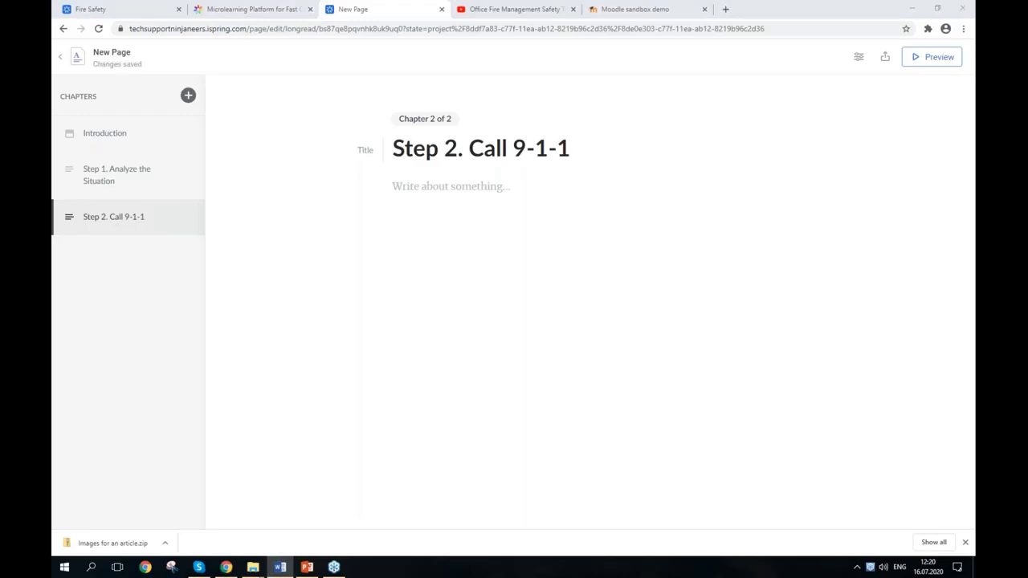
pyautogui.click(434, 196)
pyautogui.write('The quicker you call, the more chance you have to be saved. Tell a dispatcher:  The detailed address (street and building number) The place of the fire (floor, room)  Your full name  Your phone number')
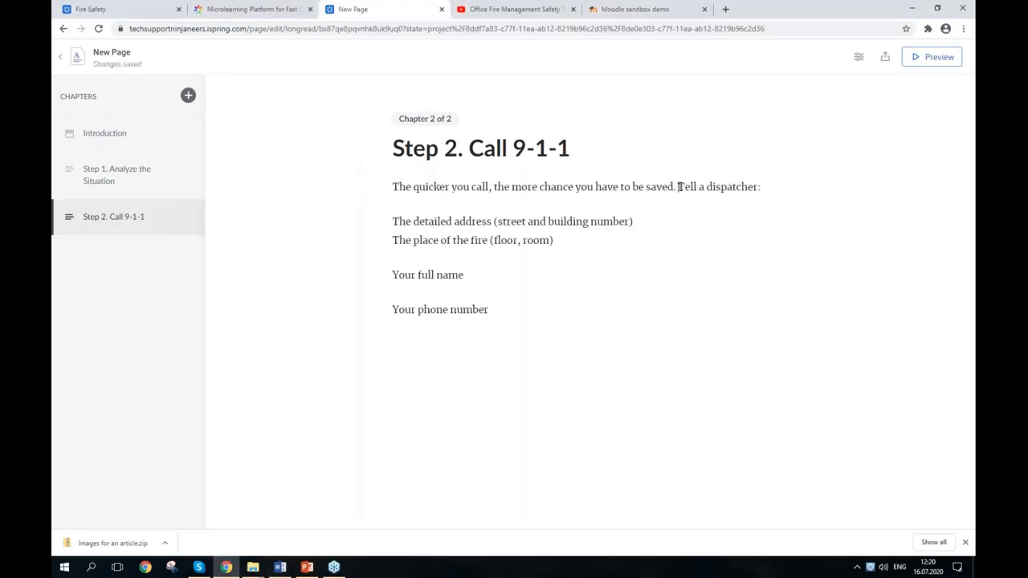
# Step: Put "Tell a dispatcher:" on its own line and format "The quicker you call, the more chance you have to be saved." as a quote
pyautogui.click(677, 187)
pyautogui.press('Return')
pyautogui.moveTo(677, 186); pyautogui.dragTo(390, 175)
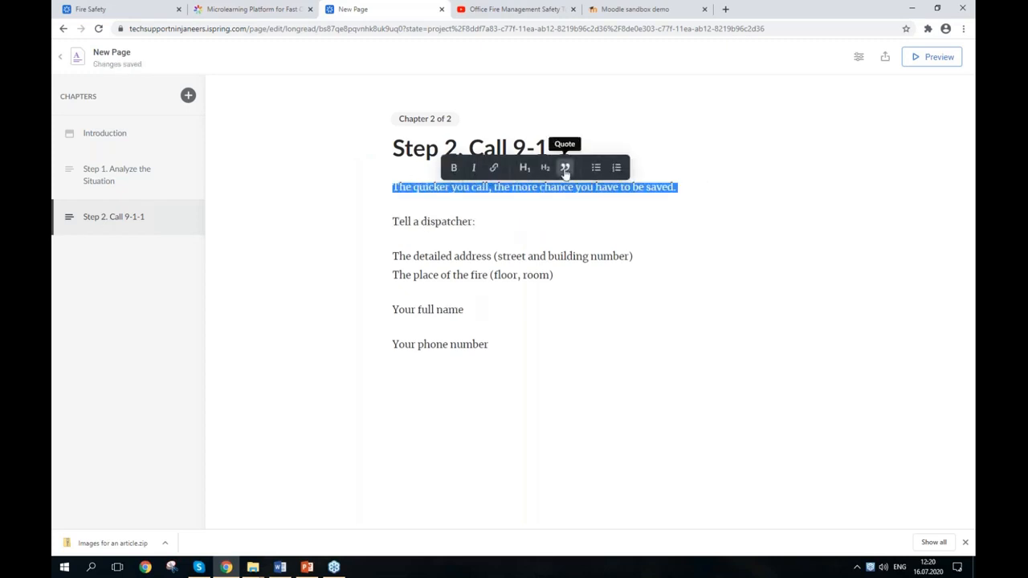
pyautogui.click(565, 168)
# Step: Make the line "Tell a dispatcher:" bold
pyautogui.moveTo(500, 234); pyautogui.dragTo(390, 236)
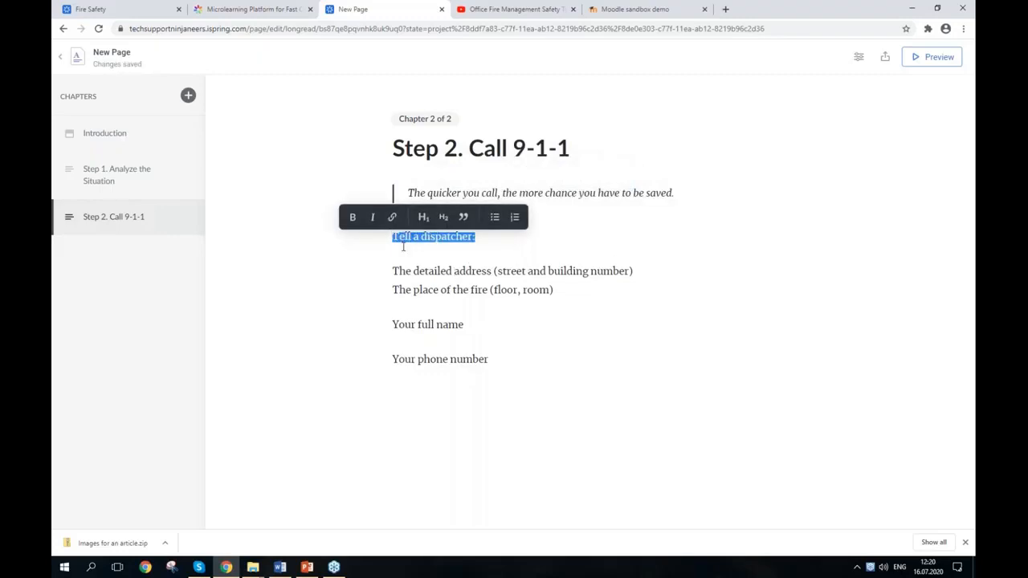
pyautogui.click(349, 219)
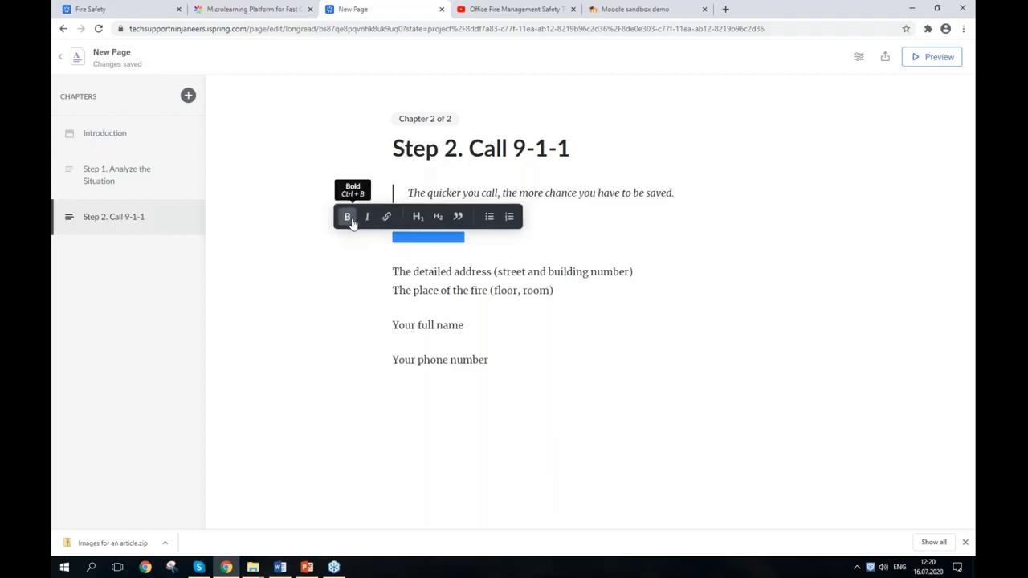
pyautogui.click(457, 257)
# Step: Separate the address and place-of-fire lines into individual paragraphs and format the four dispatcher items as a numbered list
pyautogui.click(641, 271)
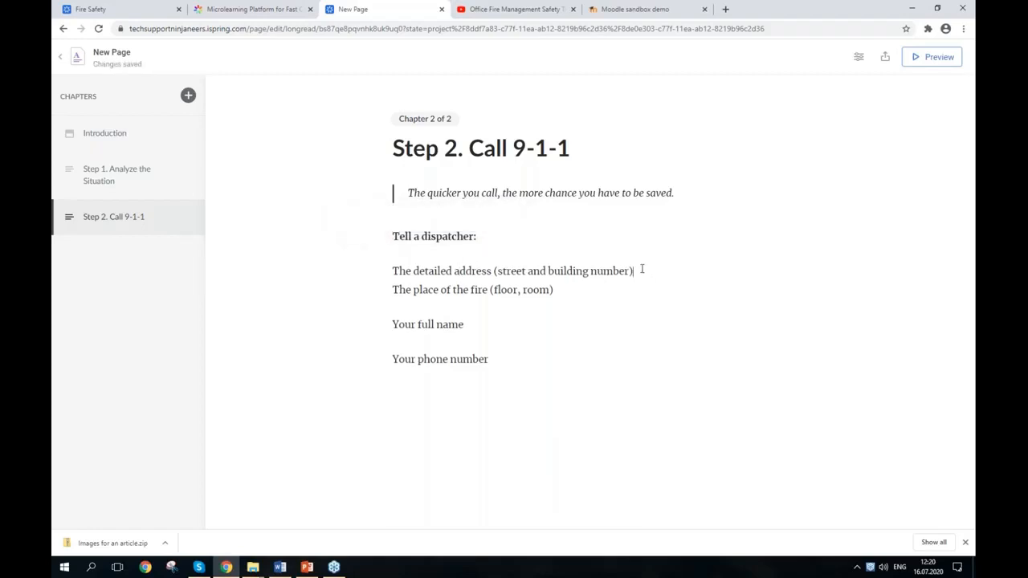
pyautogui.press('Delete')
pyautogui.press('Return')
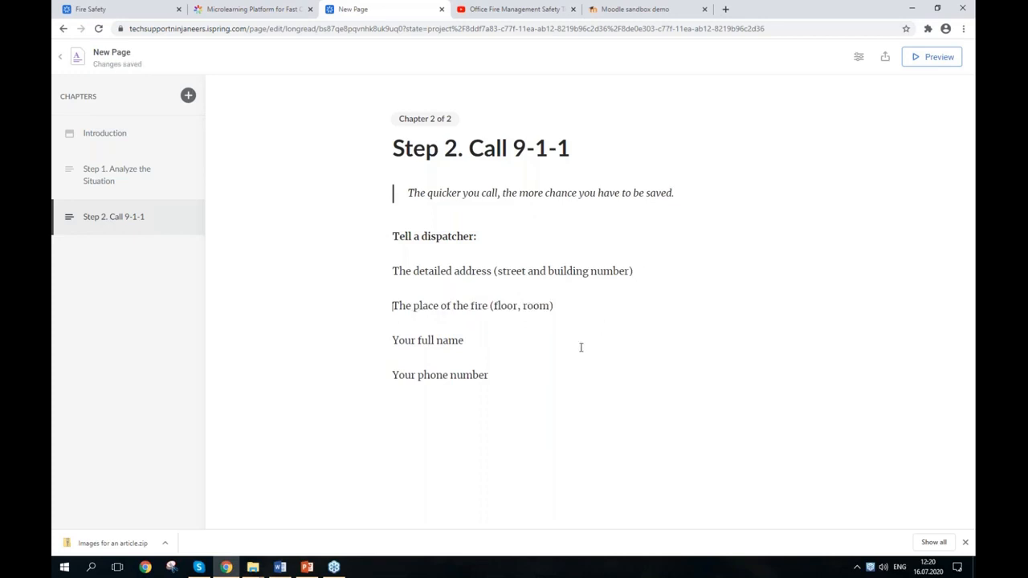
pyautogui.moveTo(509, 383); pyautogui.dragTo(381, 266)
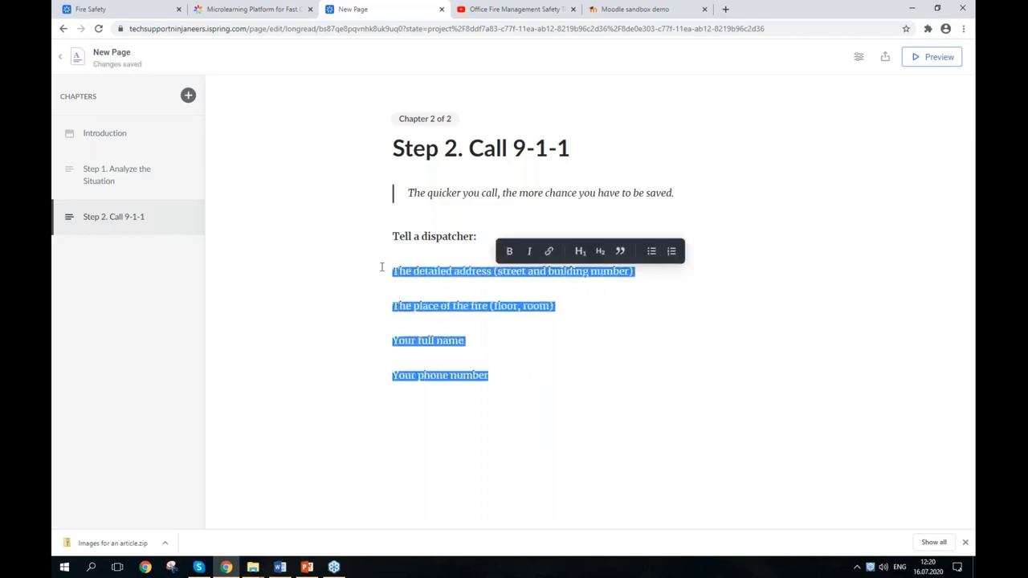
pyautogui.click(672, 253)
pyautogui.click(533, 381)
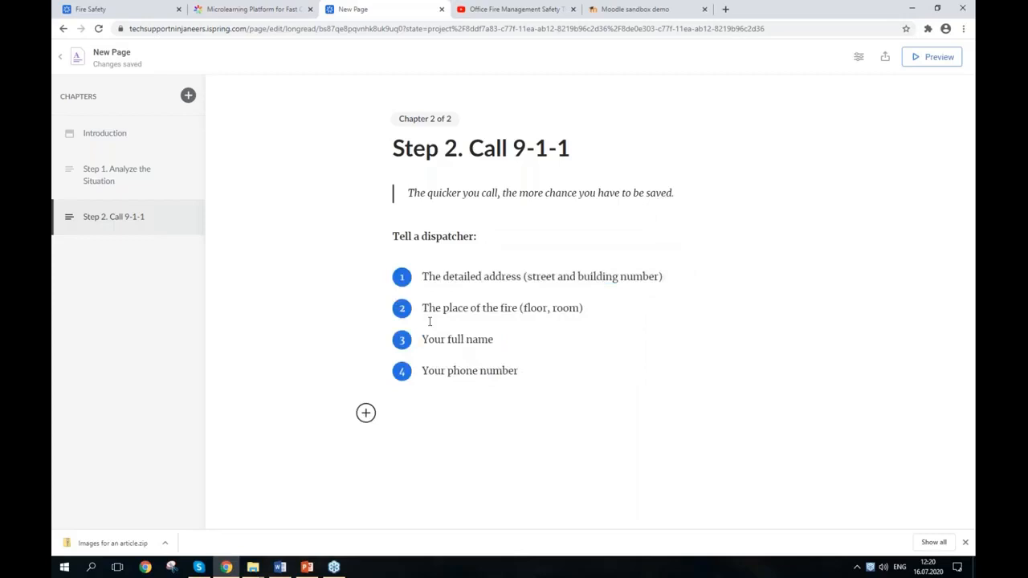
pyautogui.click(543, 370)
# Step: Add a third chapter after Step 2 and title it "Step 3. Take Measures"
pyautogui.click(191, 96)
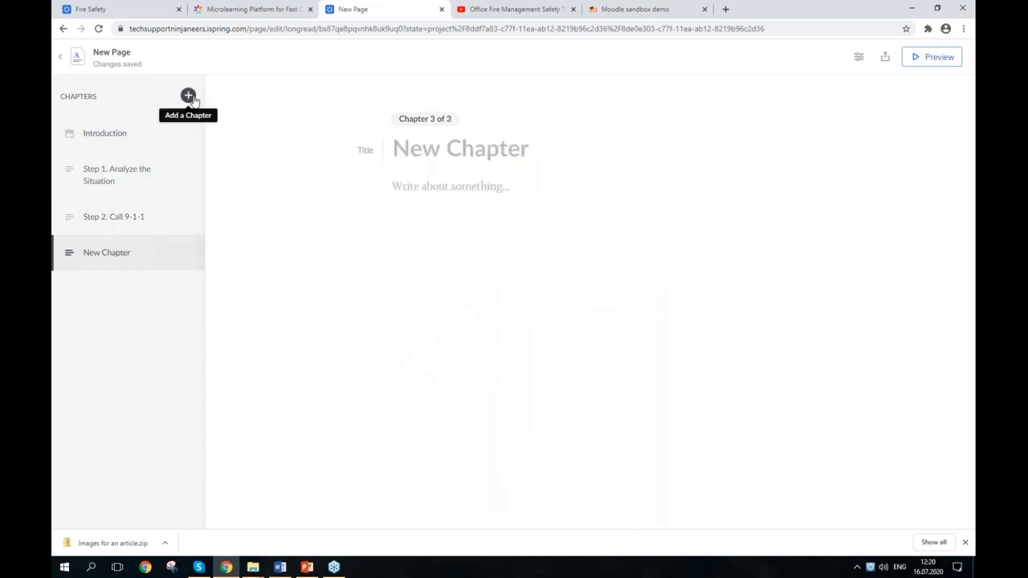
pyautogui.hotkey('alt', 'Tab')
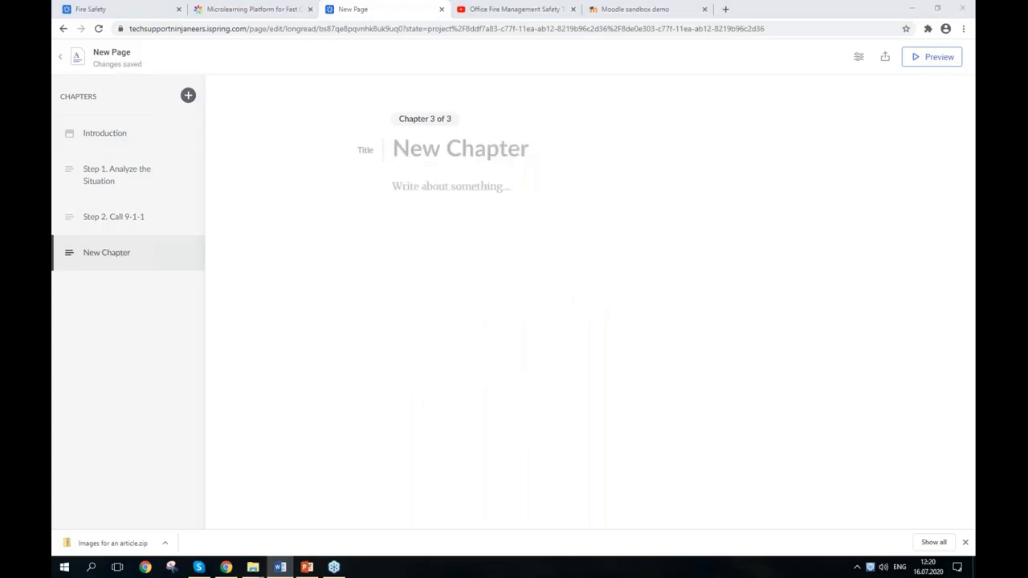
pyautogui.click(604, 139)
pyautogui.write('Step 3. Take Measures')
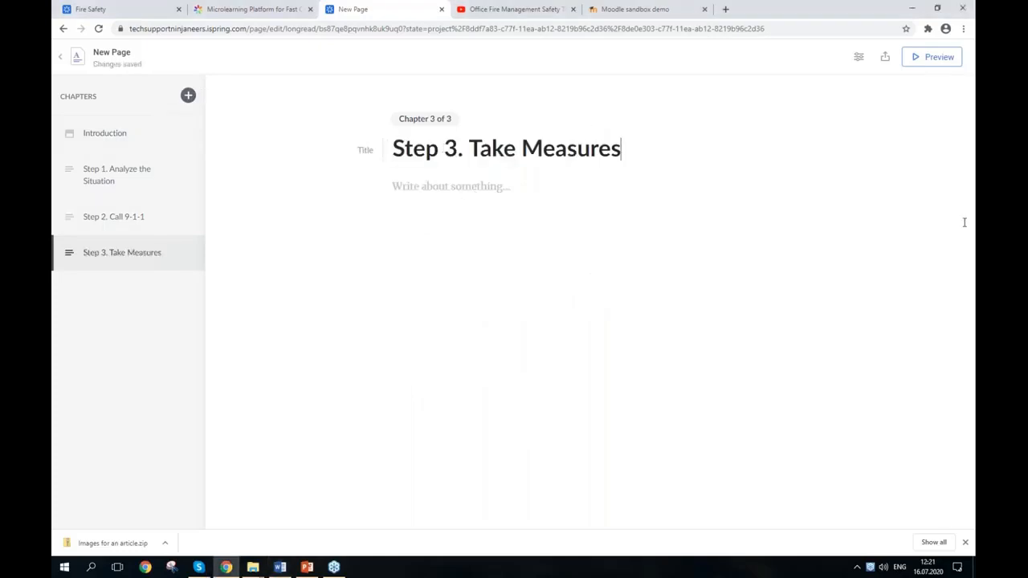
# Step: Fill the Step 3 chapter body with the Word document's text from "Turn off the electricity" through "douse the flames on your own."
pyautogui.hotkey('alt', 'Tab')
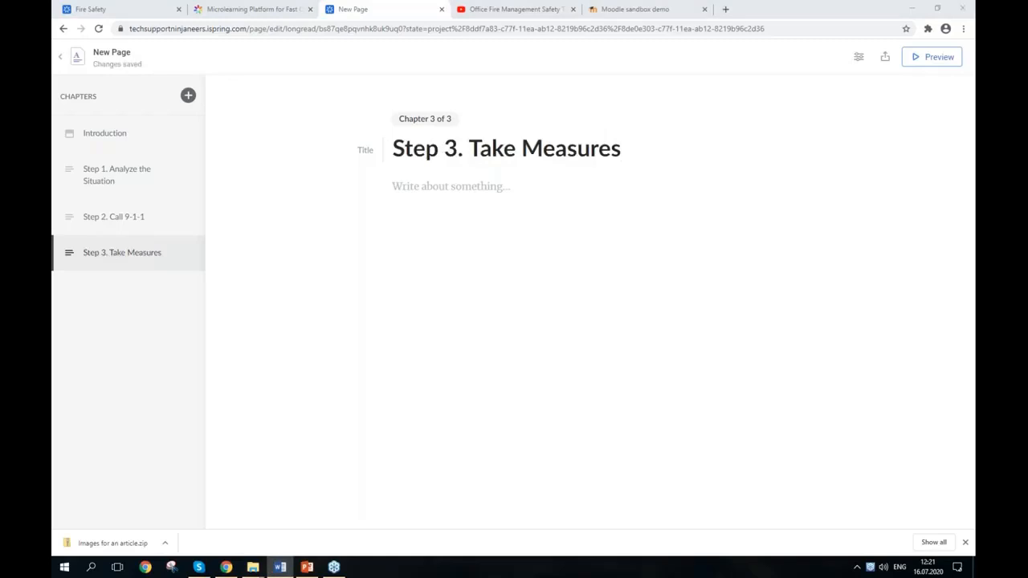
pyautogui.click(463, 204)
pyautogui.write("Turn off the electricity in the building if you can. If the fire has just started and hasn't spread to the furniture and walls, try to douse the flames on your own.")
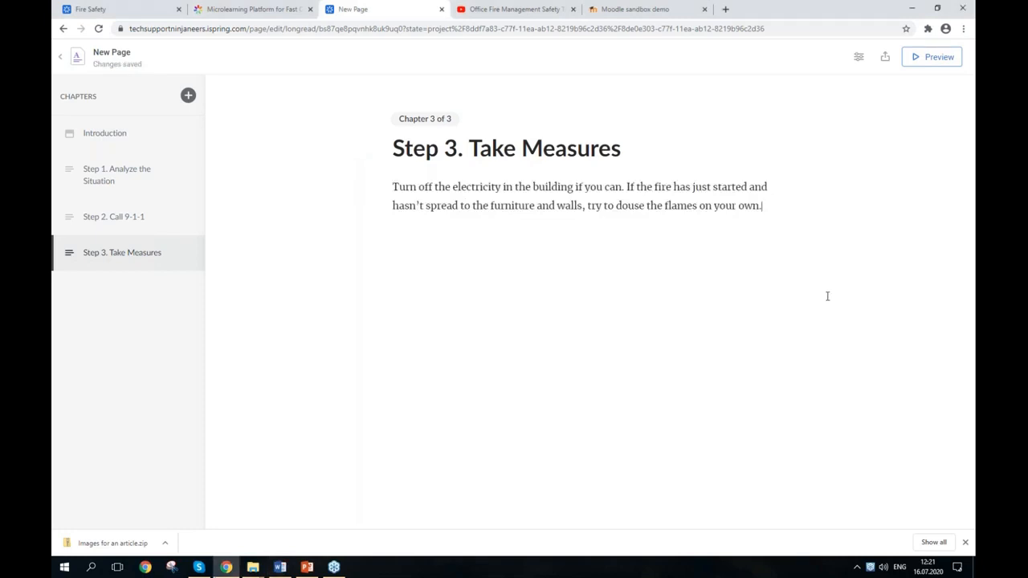
# Step: Insert the image electricity.jpg below the Step 3 paragraph
pyautogui.press('Return')
pyautogui.click(365, 241)
pyautogui.click(447, 251)
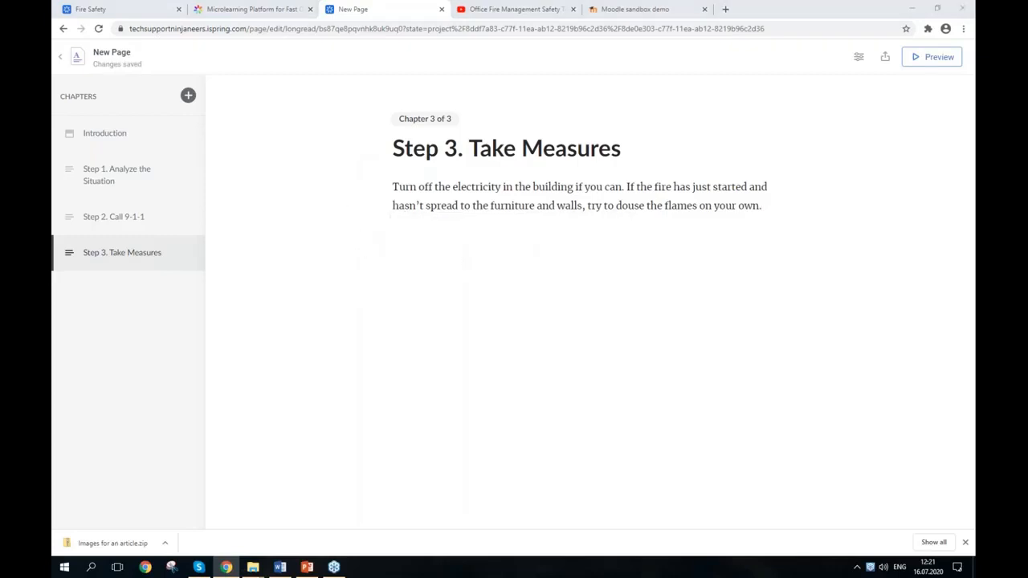
pyautogui.click(262, 111)
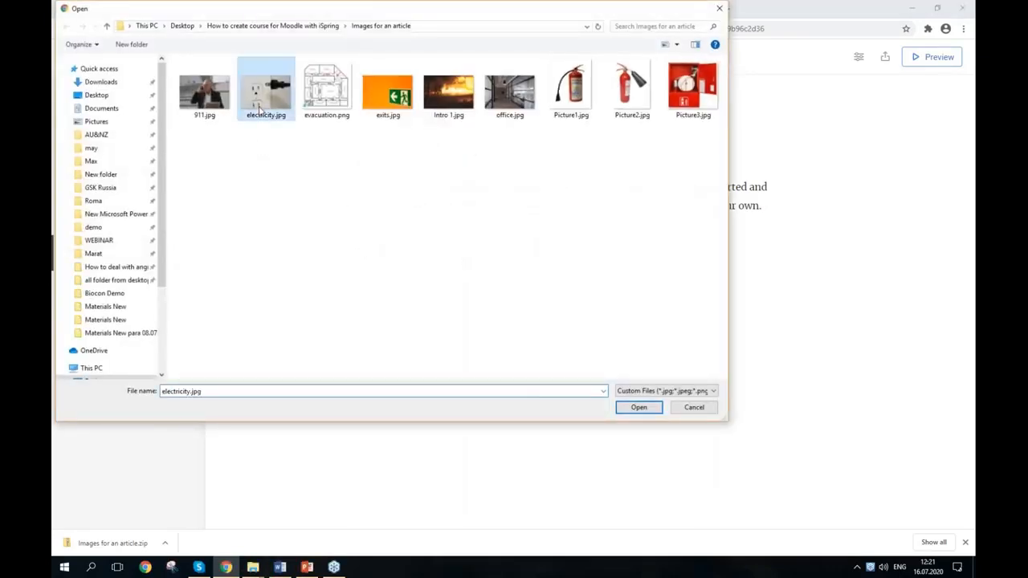
pyautogui.doubleClick(259, 110)
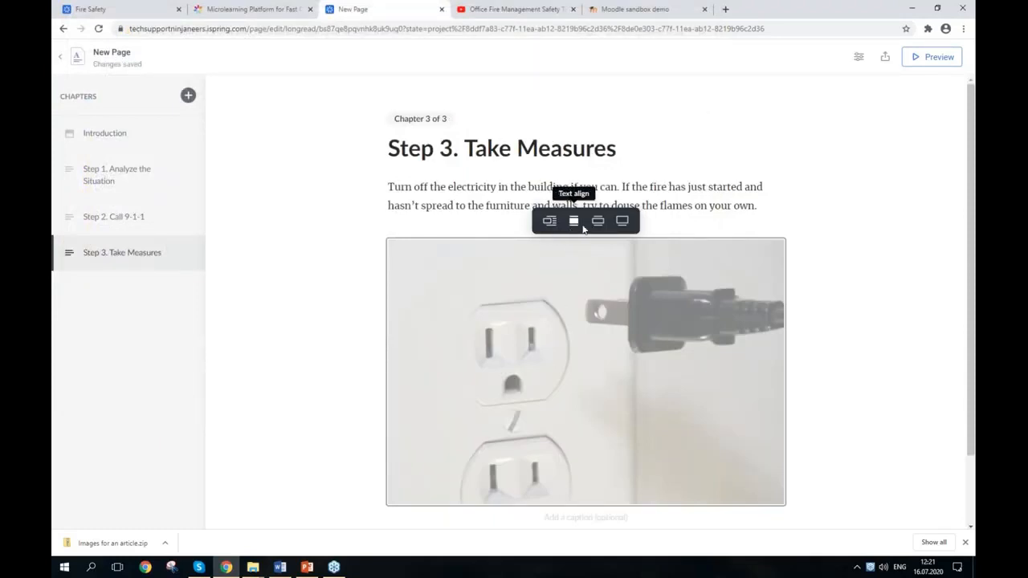
# Step: Try the wider and full-width layouts on the electricity image and return it to the Text align layout
pyautogui.click(598, 227)
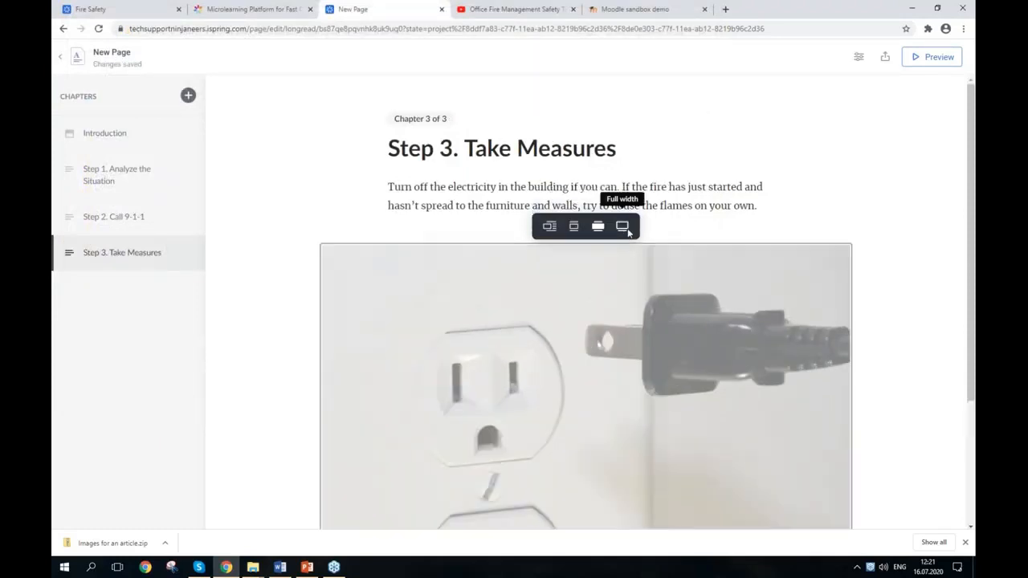
pyautogui.click(623, 225)
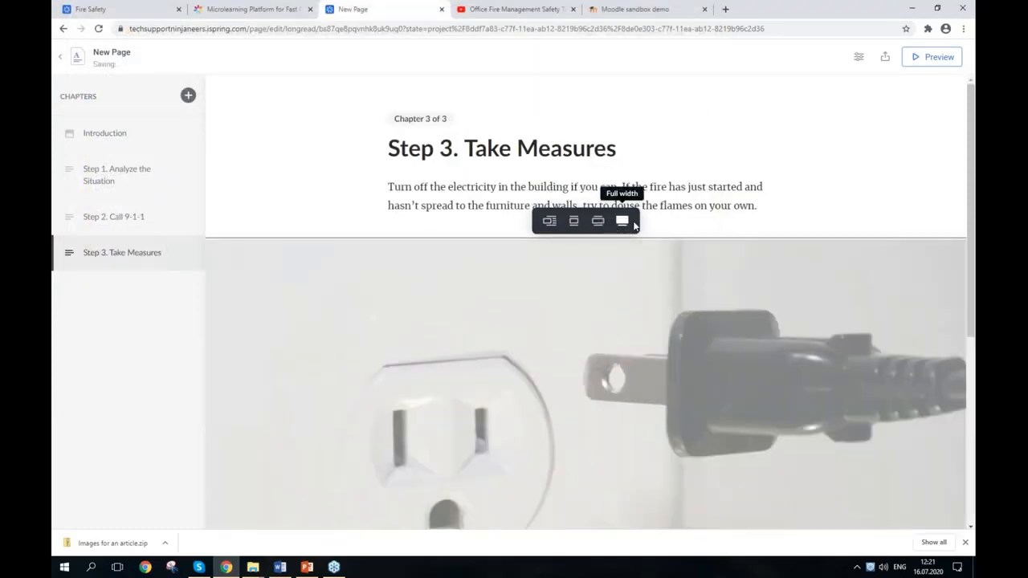
pyautogui.click(575, 223)
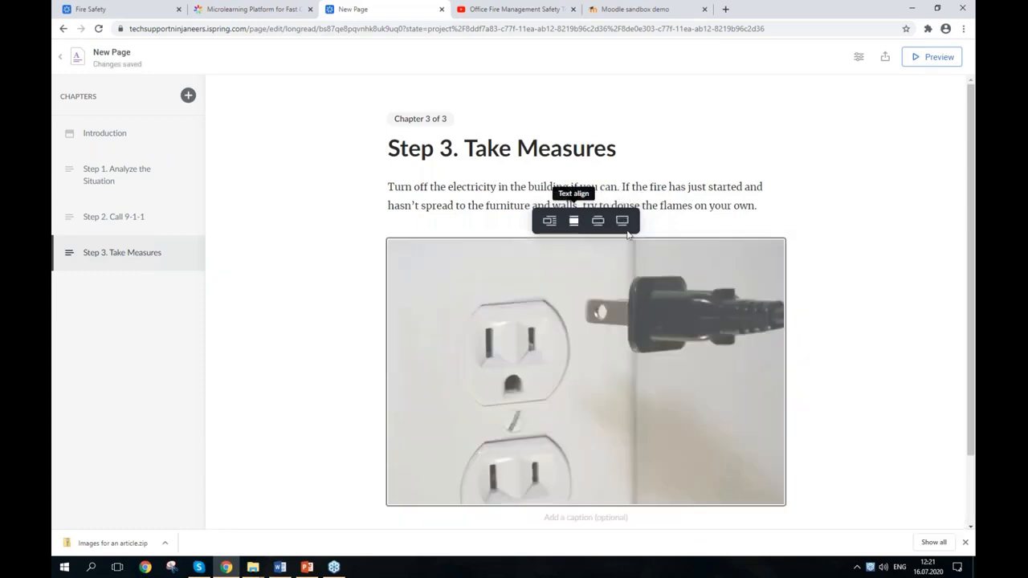
# Step: Add a fourth chapter after Step 3 and title it "Step 4. Leave the Building"
pyautogui.scroll(-1, 819, 244)
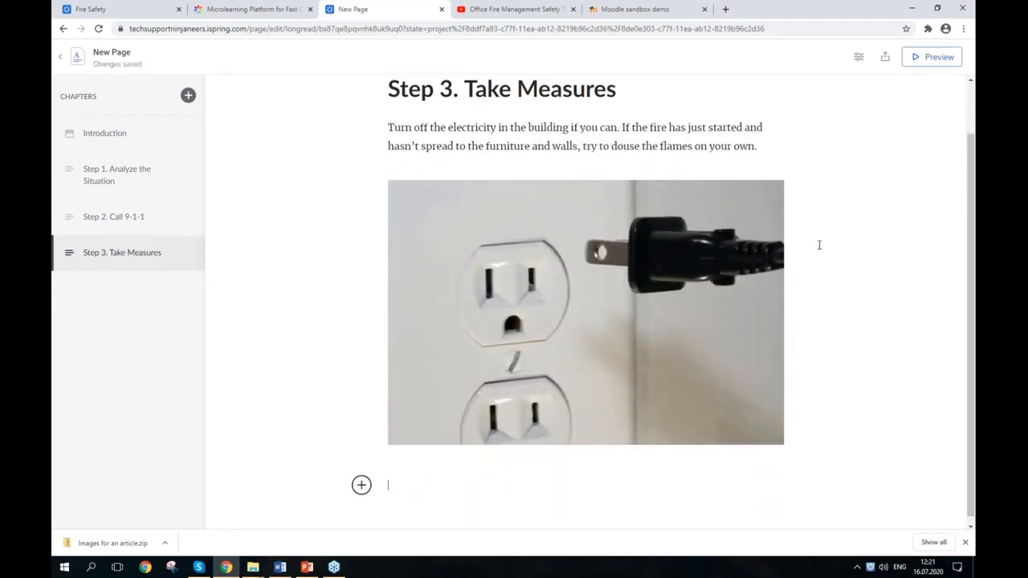
pyautogui.scroll(1, 819, 244)
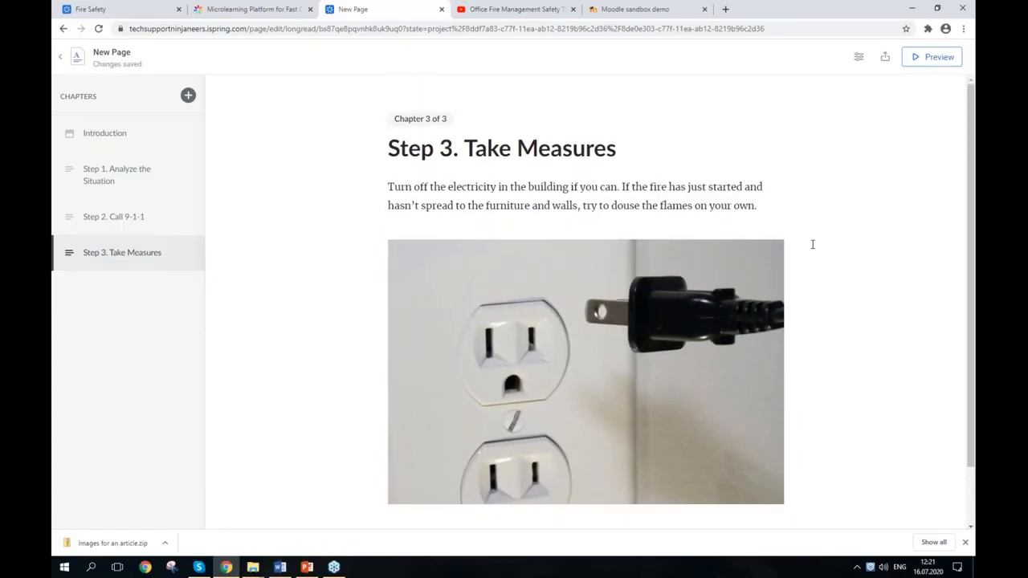
pyautogui.click(188, 95)
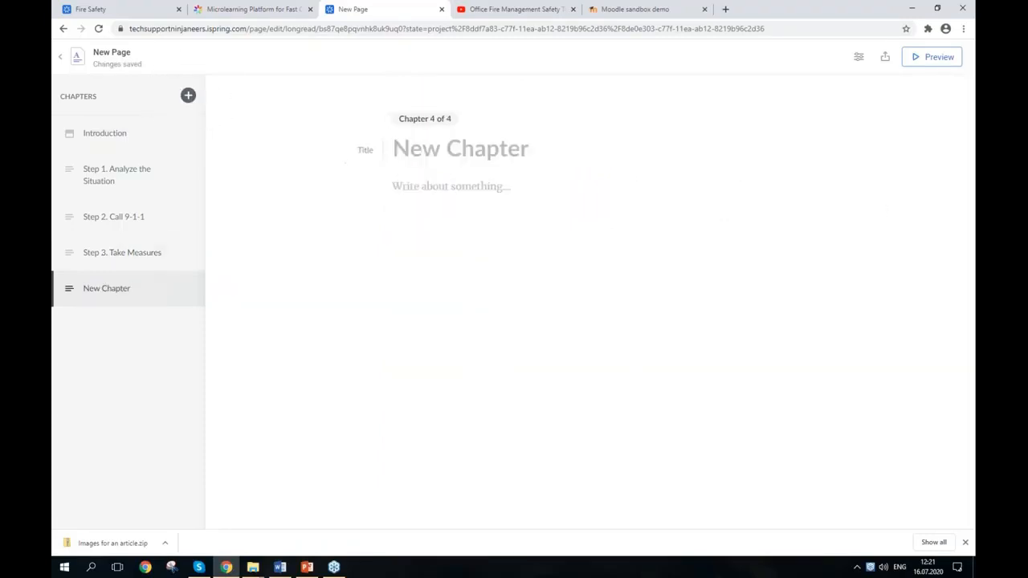
pyautogui.hotkey('alt', 'Tab')
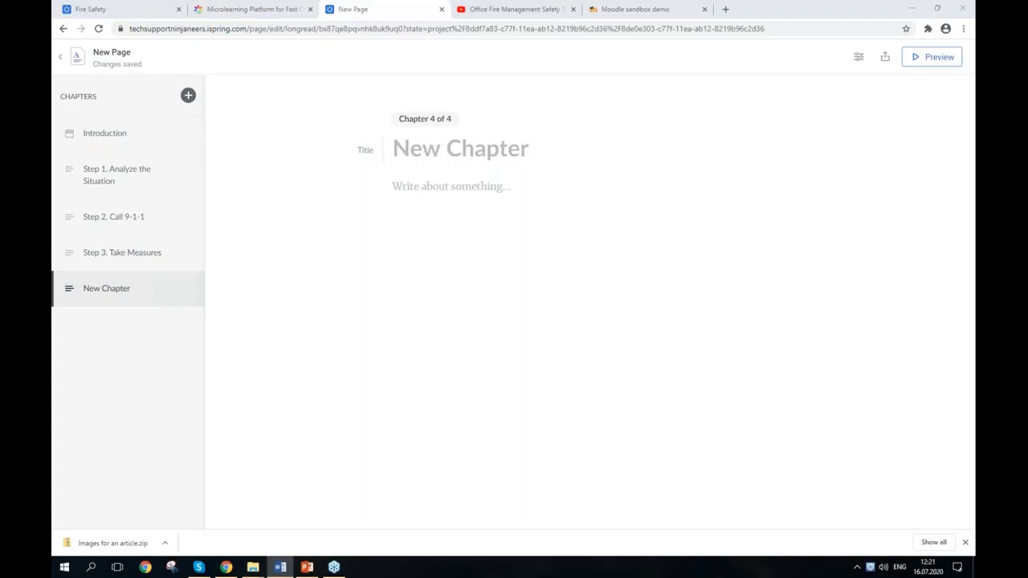
pyautogui.hotkey('alt', 'Tab')
pyautogui.write('Step 4. Leave the Building')
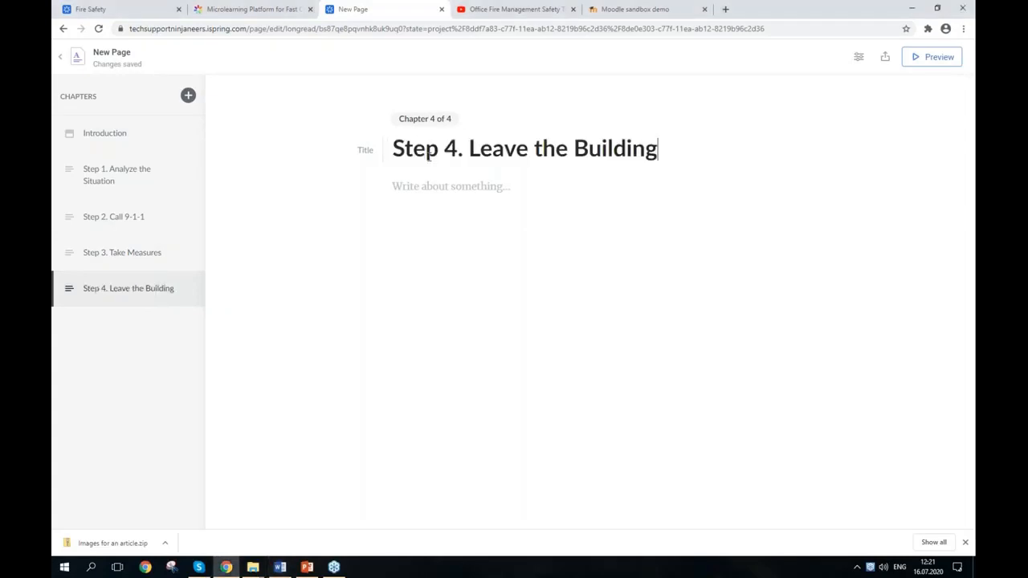
# Step: Fill the Step 4 chapter body with the Word document's text from "If you failed to suppress the fire" through "unable to breathe."
pyautogui.hotkey('alt', 'Tab')
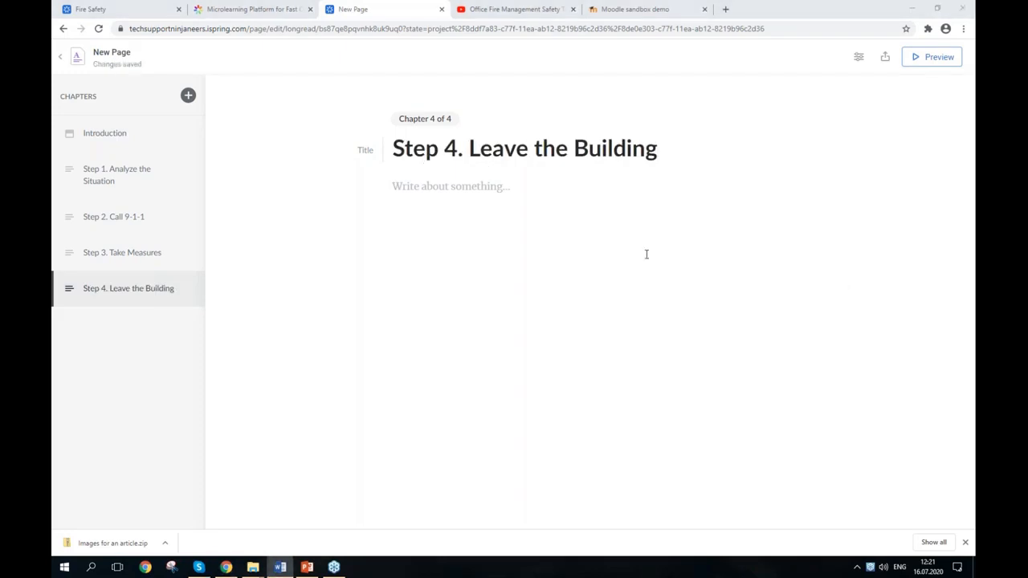
pyautogui.click(470, 195)
pyautogui.write('If you failed to suppress the fire, hurry to the nearest fire exit. Follow the evacuation signs, including signals on walls and above doors. Remember! Smoke builds up in the upper part of a room, so get as low as you can. Wet a piece of clothing, for example a scarf or a handkerchief, then press it to your face or tie it around your head. Breathe only through this bandage to protect yourself from smoke inhalation. Warning! Don’t use an elevator. Fire can cause an electricity blackout at any moment and you might get stuck: the elevator will stop, smoke will fill the cabin, and you’ll be unable to breathe.')
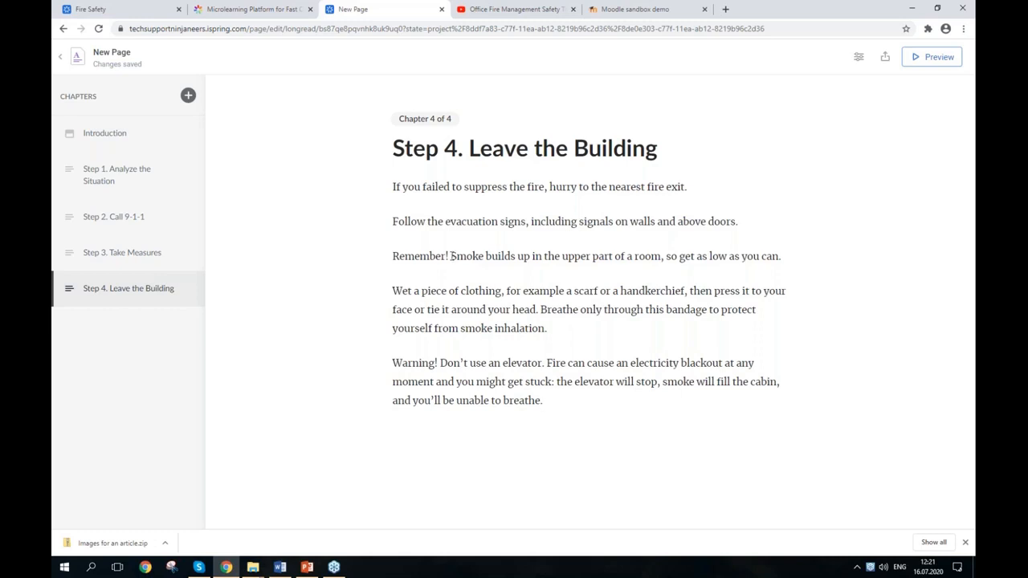
# Step: Put "Remember!" and "Warning!" on separate lines and join the "Smoke builds up" and "Wet a piece of clothing" paragraphs
pyautogui.click(449, 256)
pyautogui.press('Return')
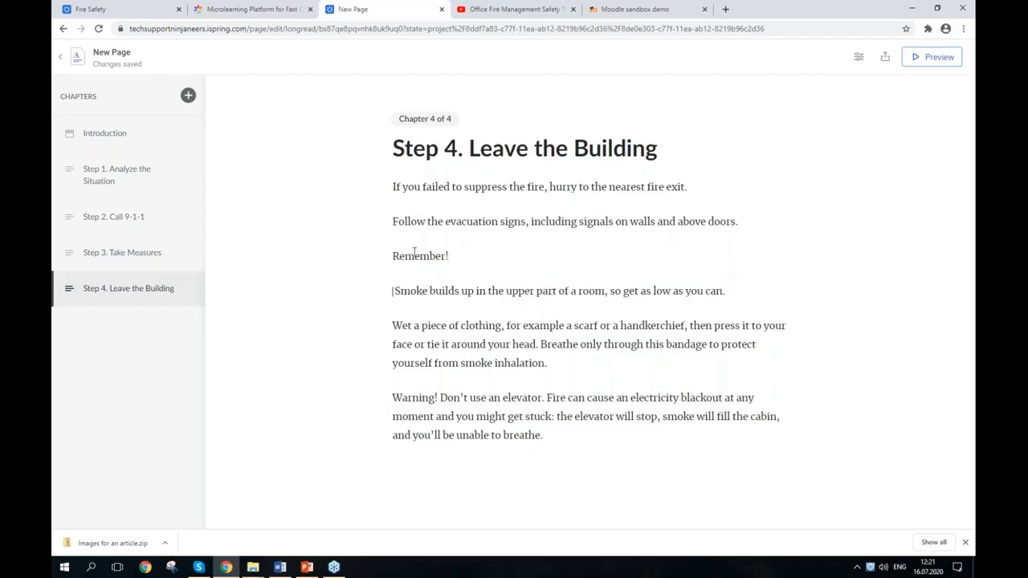
pyautogui.click(743, 297)
pyautogui.press('Delete')
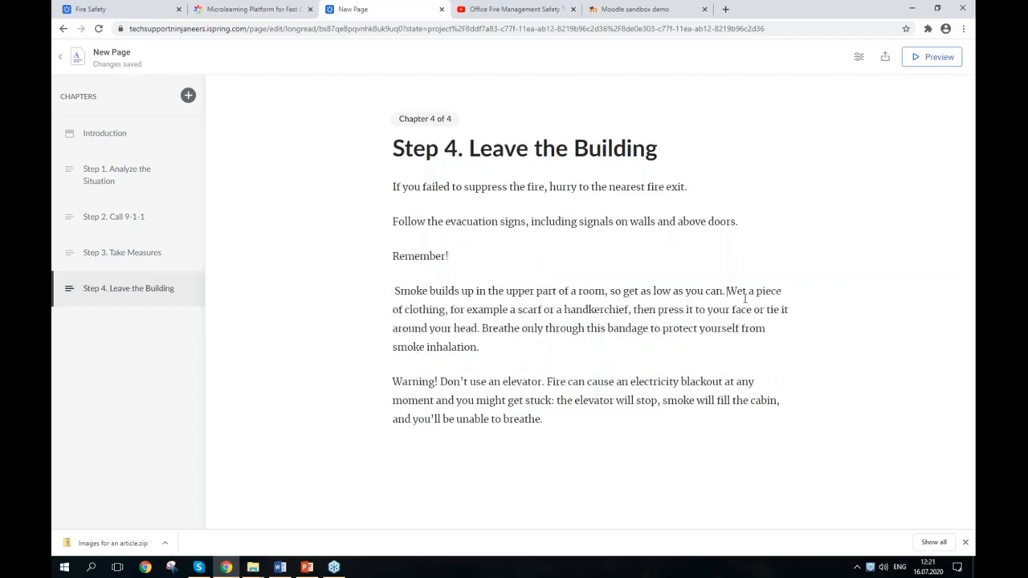
pyautogui.click(437, 382)
pyautogui.press('Return')
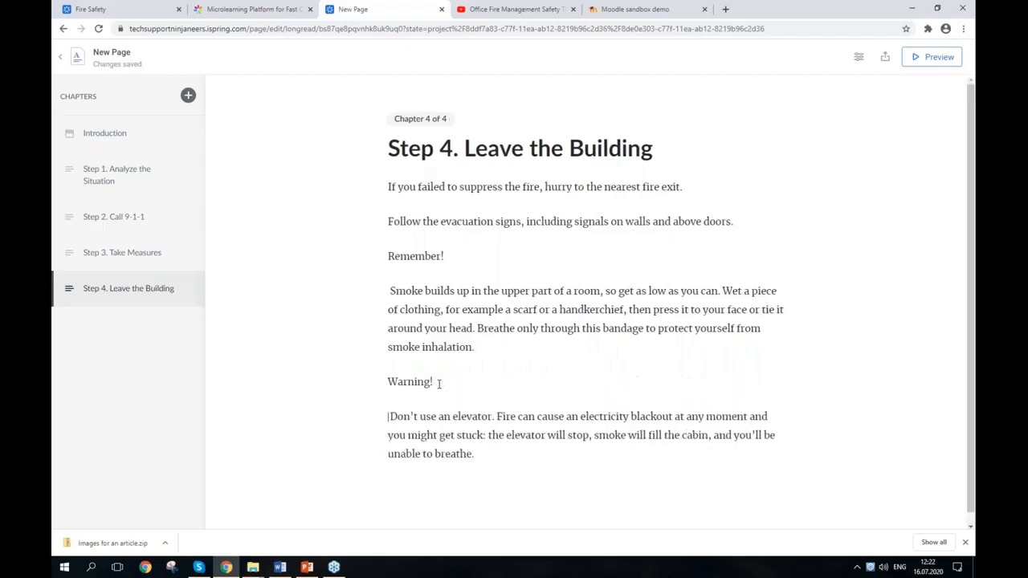
# Step: Format the "Remember!" and "Warning!" lines in the Step 4 chapter as Heading 1
pyautogui.moveTo(466, 251); pyautogui.dragTo(328, 253)
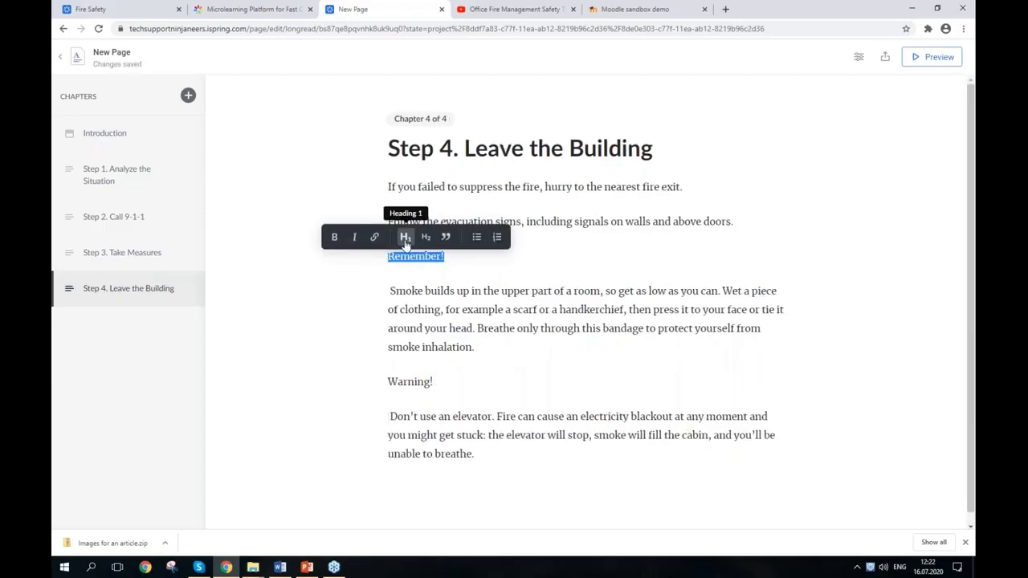
pyautogui.click(406, 241)
pyautogui.click(452, 407)
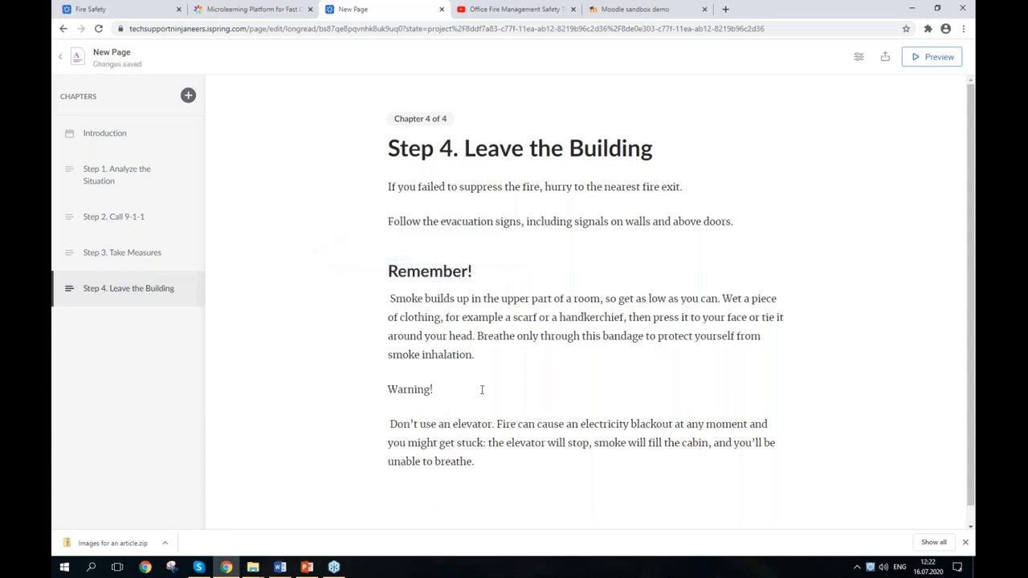
pyautogui.moveTo(493, 391); pyautogui.dragTo(353, 390)
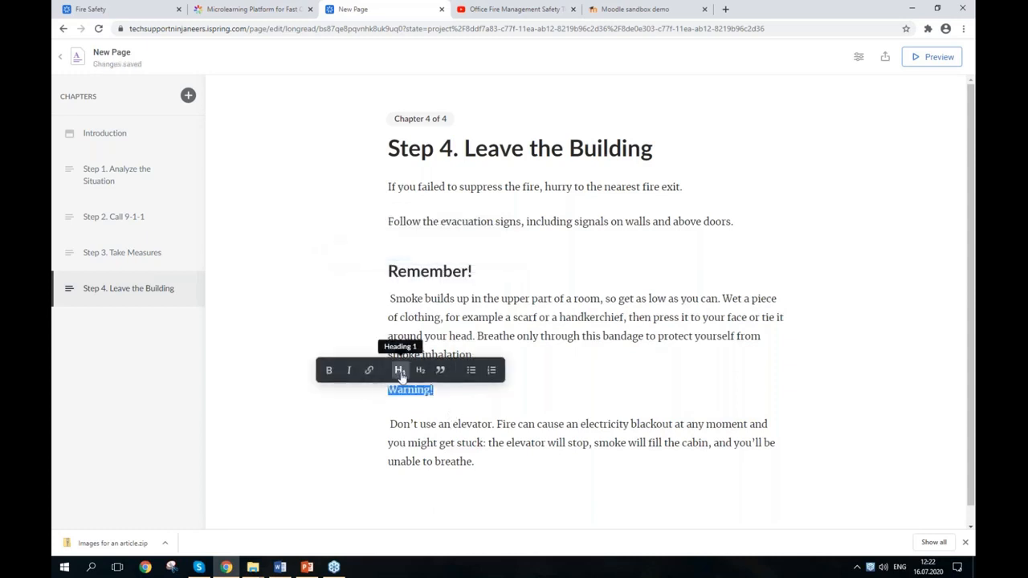
pyautogui.click(400, 371)
pyautogui.click(525, 354)
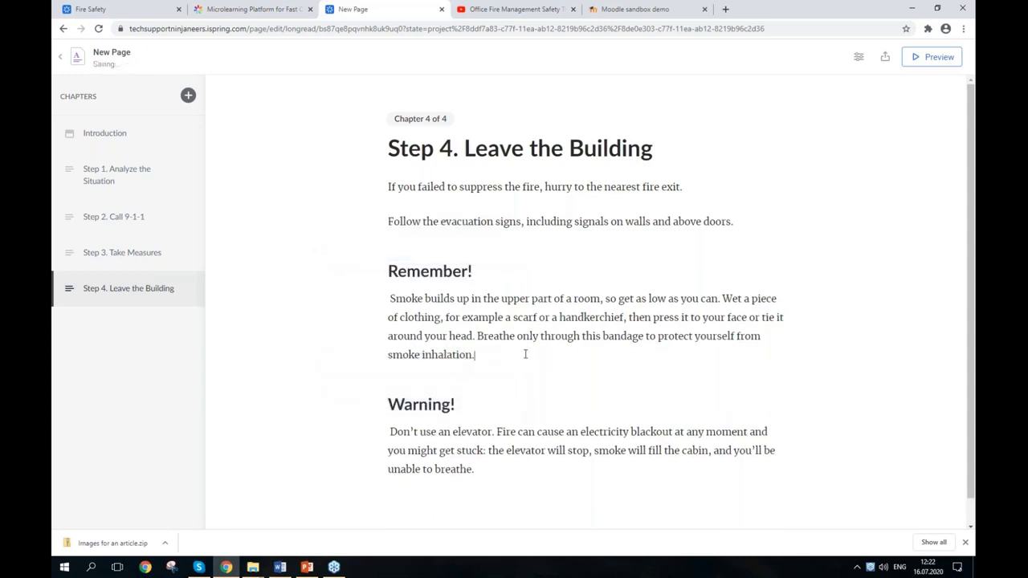
# Step: Apply the quote style to the smoke paragraph under "Remember!" and the elevator paragraph under "Warning!"
pyautogui.scroll(-1, 522, 331)
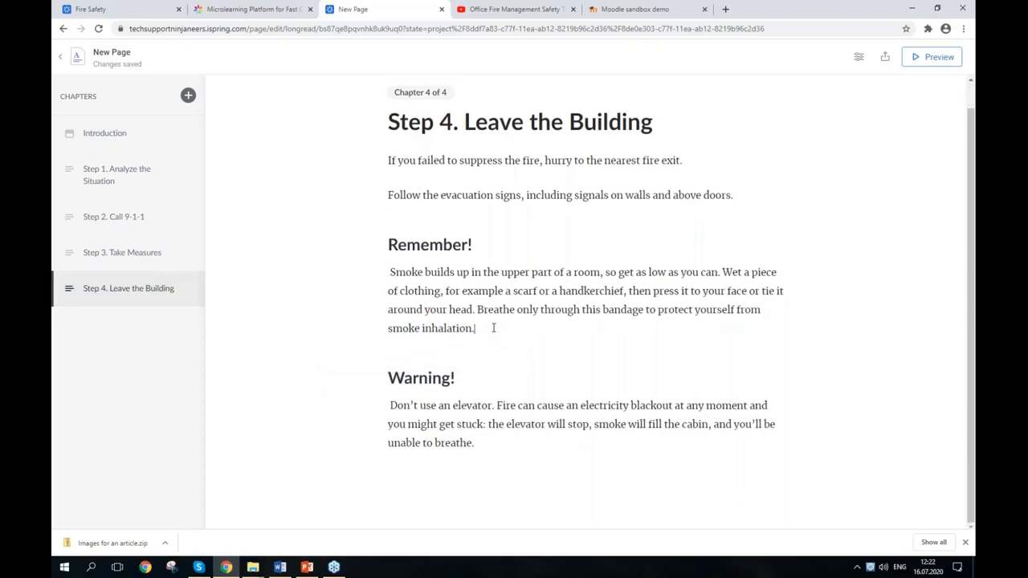
pyautogui.moveTo(475, 329); pyautogui.dragTo(395, 269)
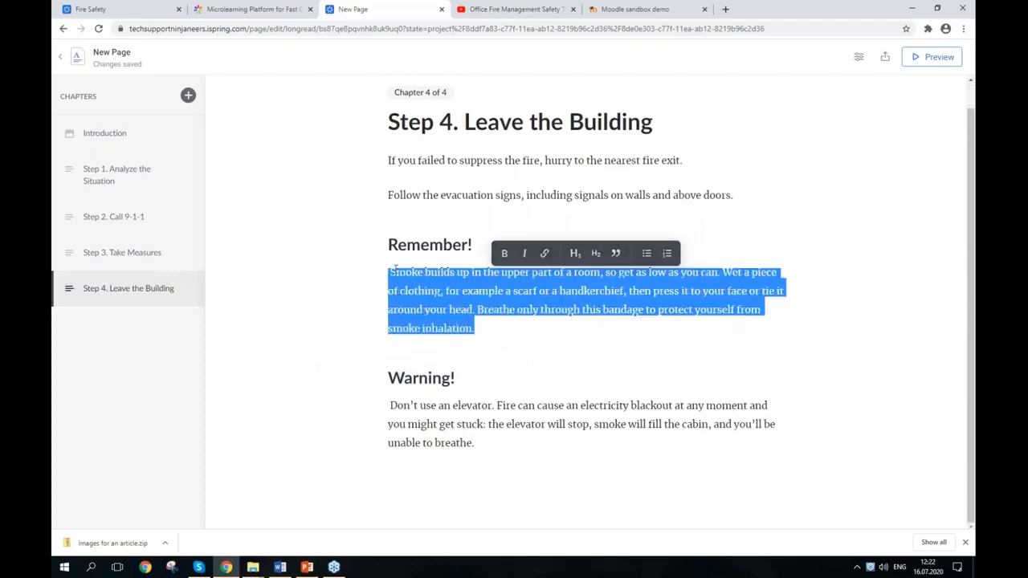
pyautogui.click(616, 253)
pyautogui.click(482, 471)
pyautogui.moveTo(483, 471); pyautogui.dragTo(386, 428)
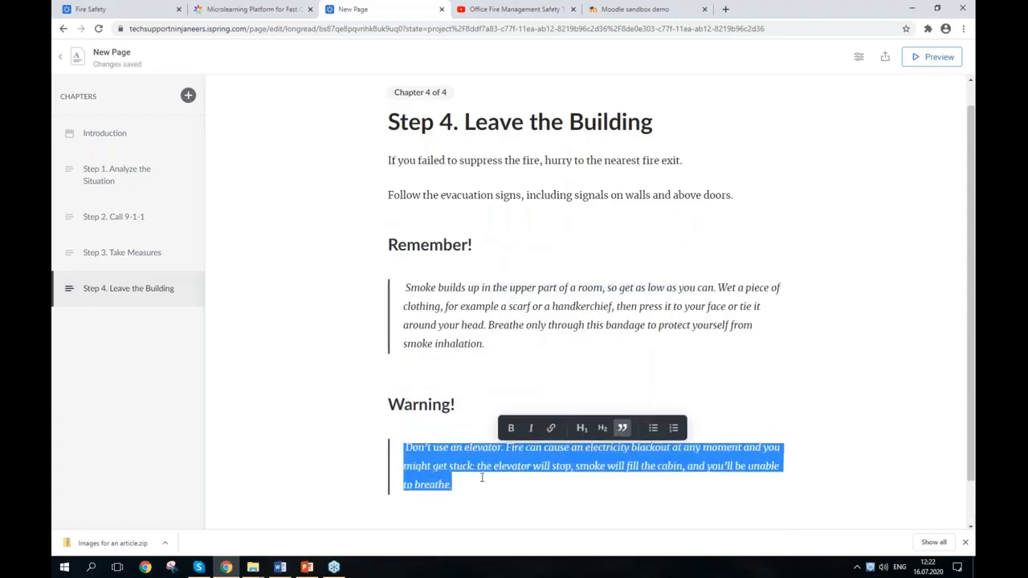
pyautogui.click(611, 414)
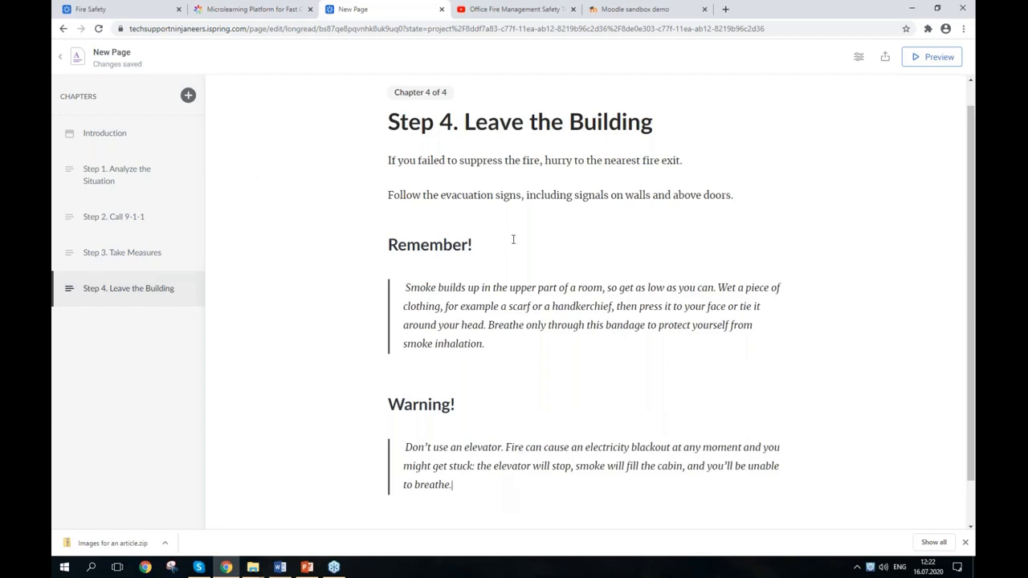
# Step: Add a fifth chapter after Step 4 and title it "Step 5. Do a Headcount"
pyautogui.click(189, 97)
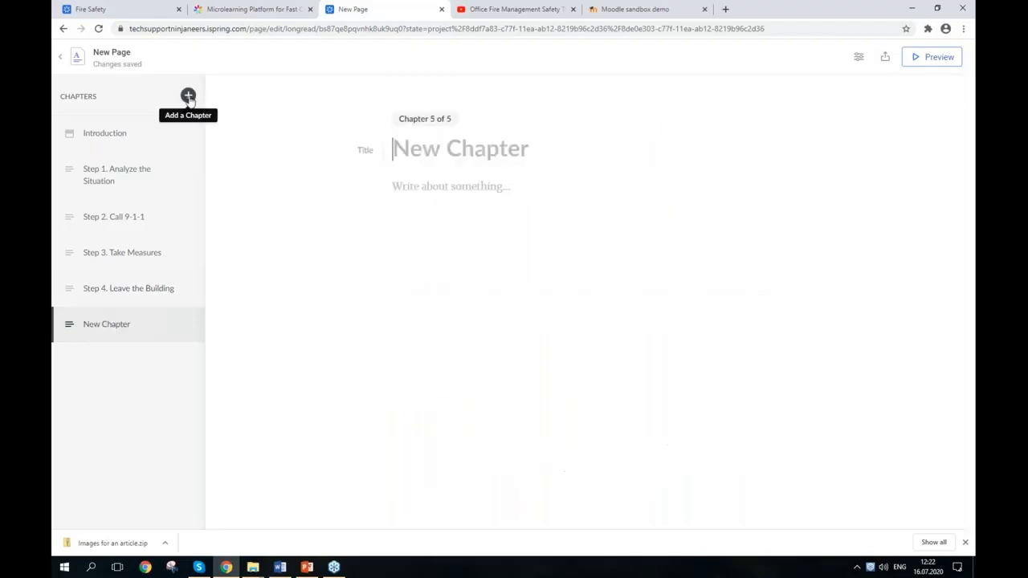
pyautogui.hotkey('alt', 'Tab')
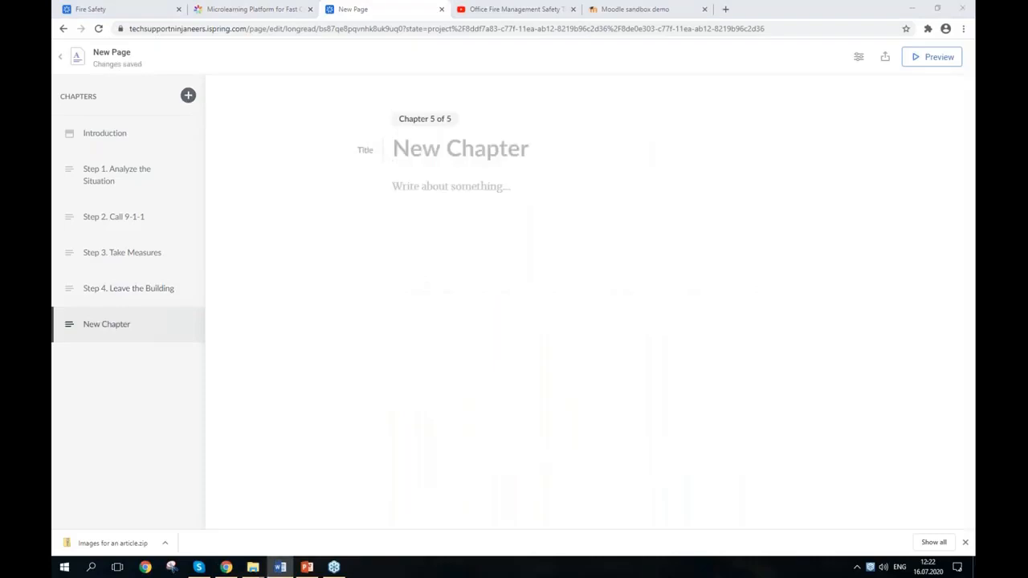
pyautogui.click(466, 153)
pyautogui.write('Step 5. Do a Headcount')
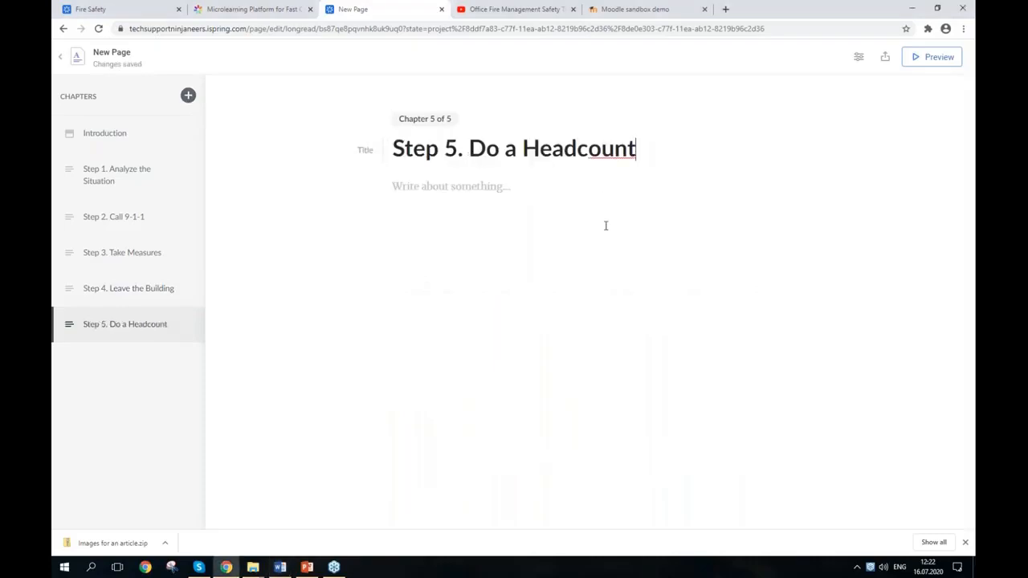
# Step: Fill the Step 5 chapter body with the Word document's text from "You've managed to get out safely" through "still people inside."
pyautogui.hotkey('alt', 'Tab')
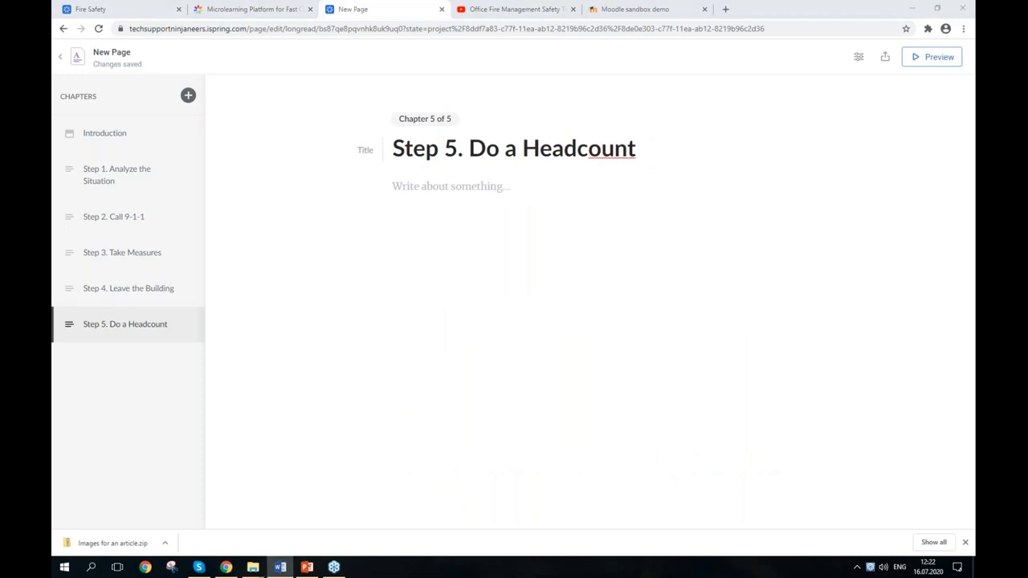
pyautogui.click(583, 196)
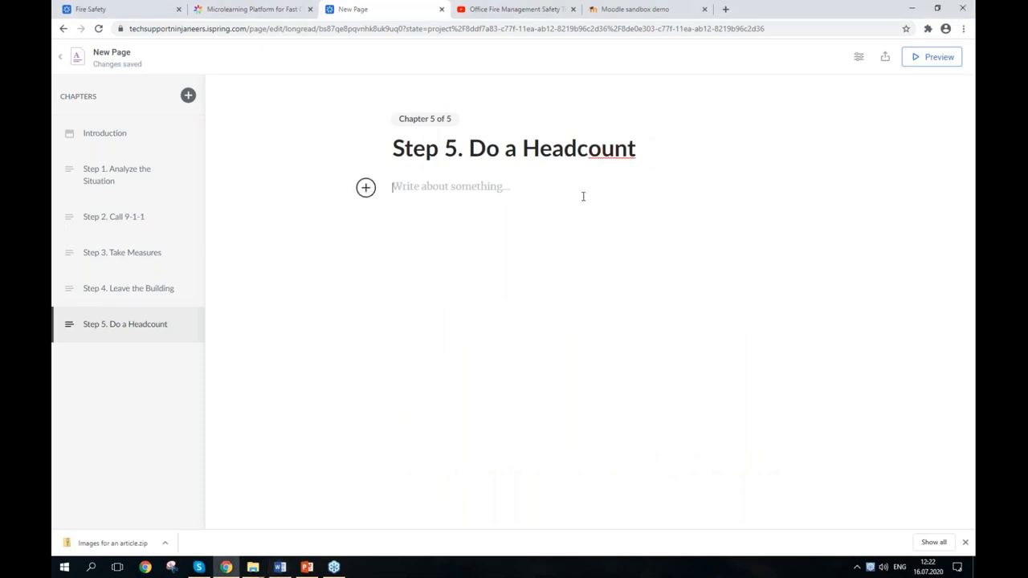
pyautogui.write('You’ve managed to get out safely. Now, make sure all the employees and visitors have left the building as well. Do a headcount. Immediately inform firemen that there are still people inside.')
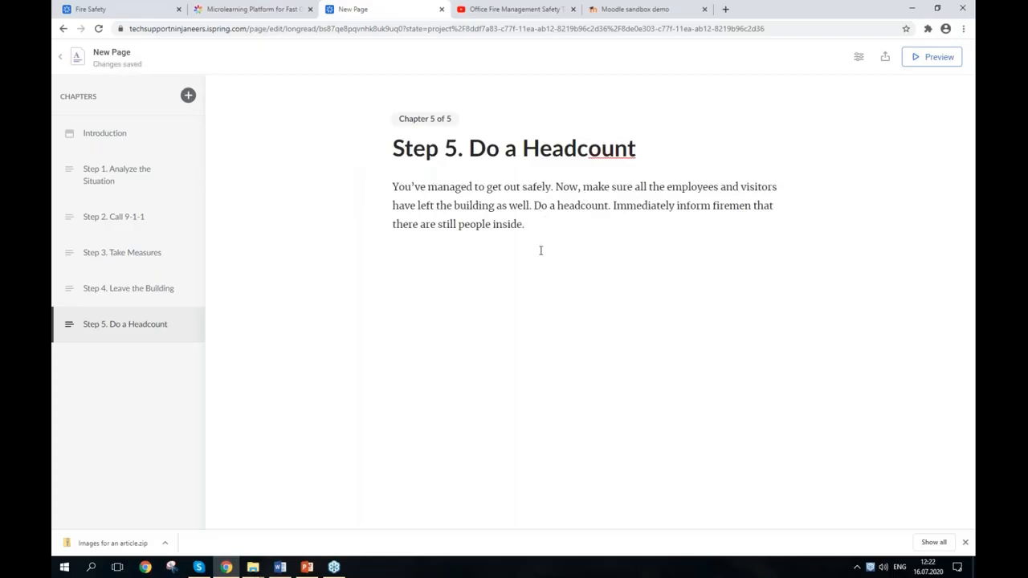
# Step: Insert the image 911.jpg below the Step 5 paragraph
pyautogui.press('Return')
pyautogui.click(366, 260)
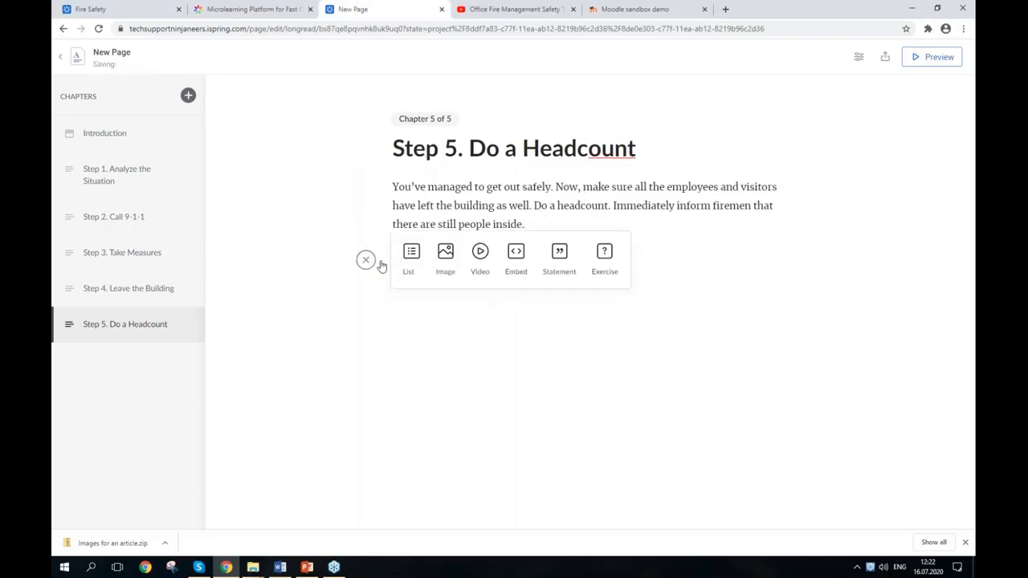
pyautogui.click(454, 262)
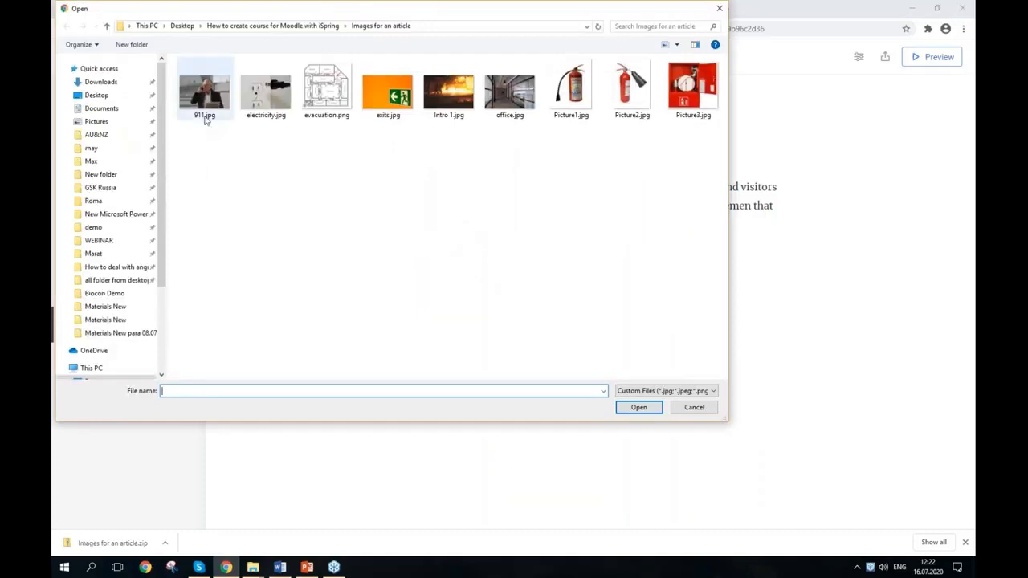
pyautogui.click(206, 97)
pyautogui.doubleClick(206, 97)
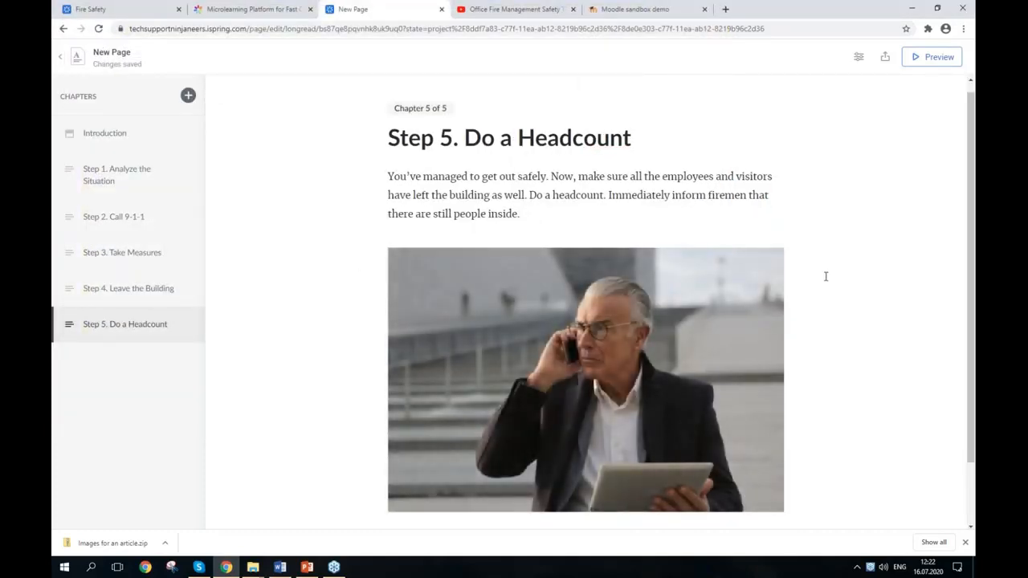
# Step: Add a sixth chapter after Step 5 and title it "How to Handle Fire in an Office?"
pyautogui.hotkey('alt', 'Tab')
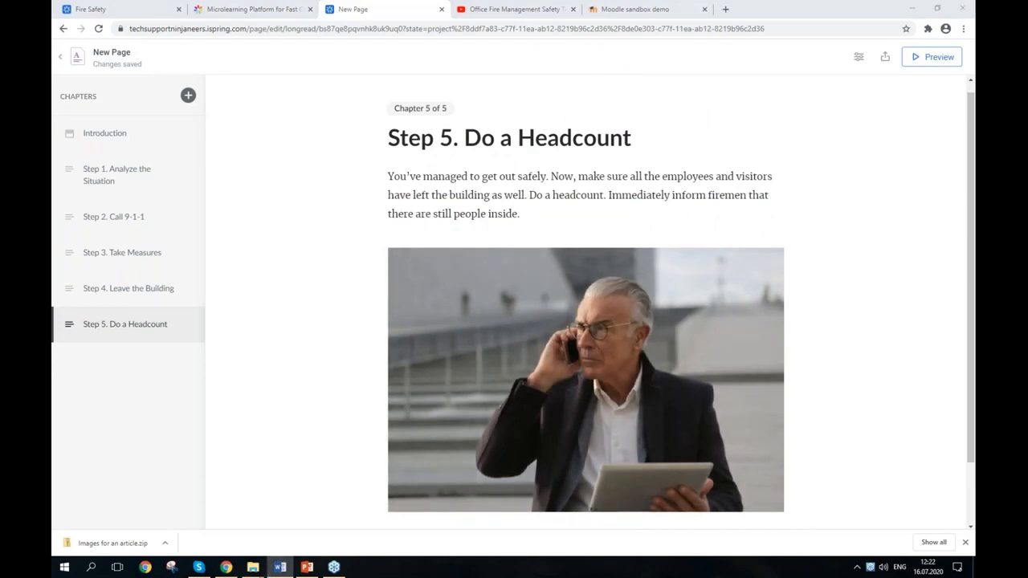
pyautogui.click(188, 97)
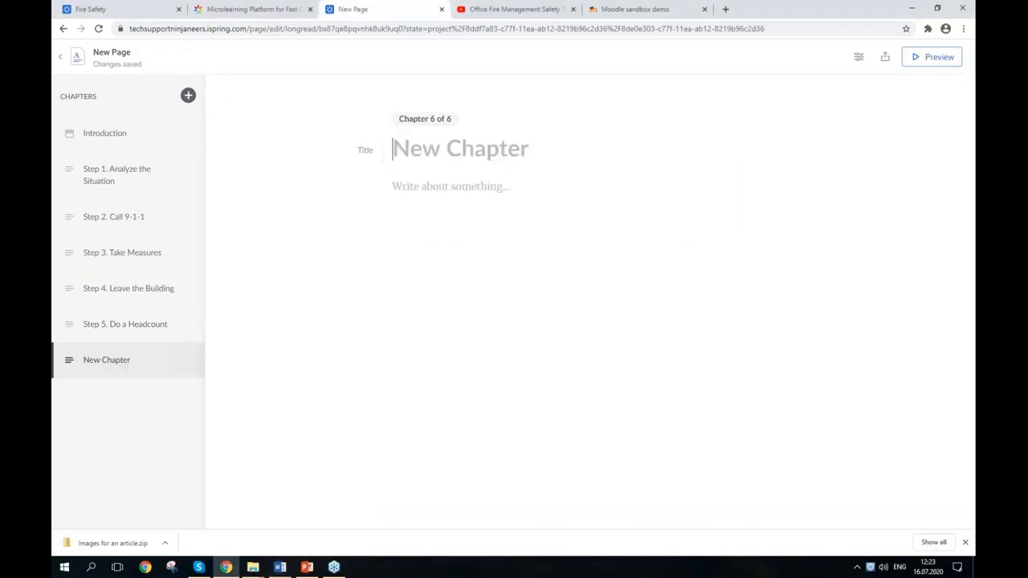
pyautogui.hotkey('alt', 'Tab')
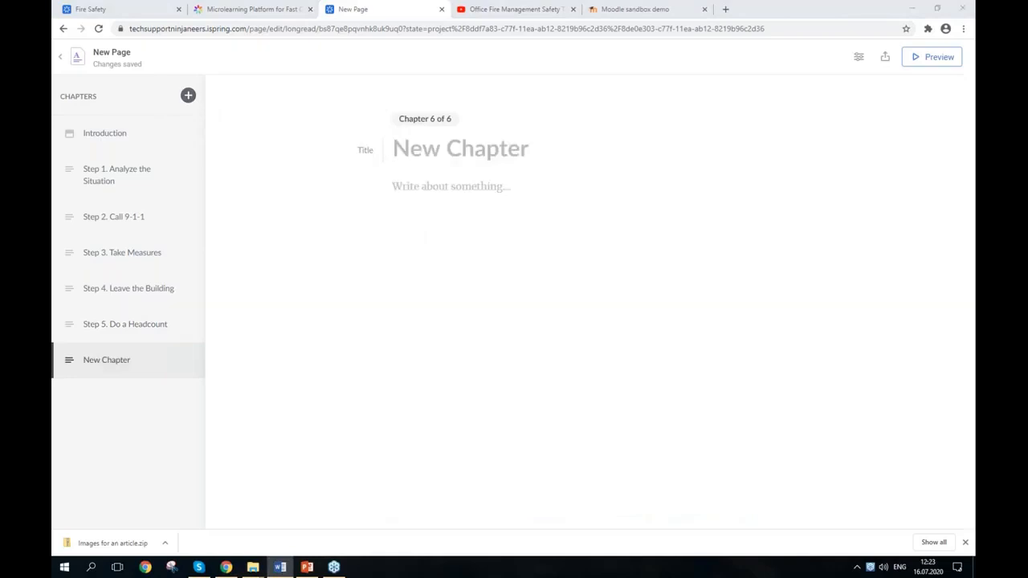
pyautogui.click(584, 154)
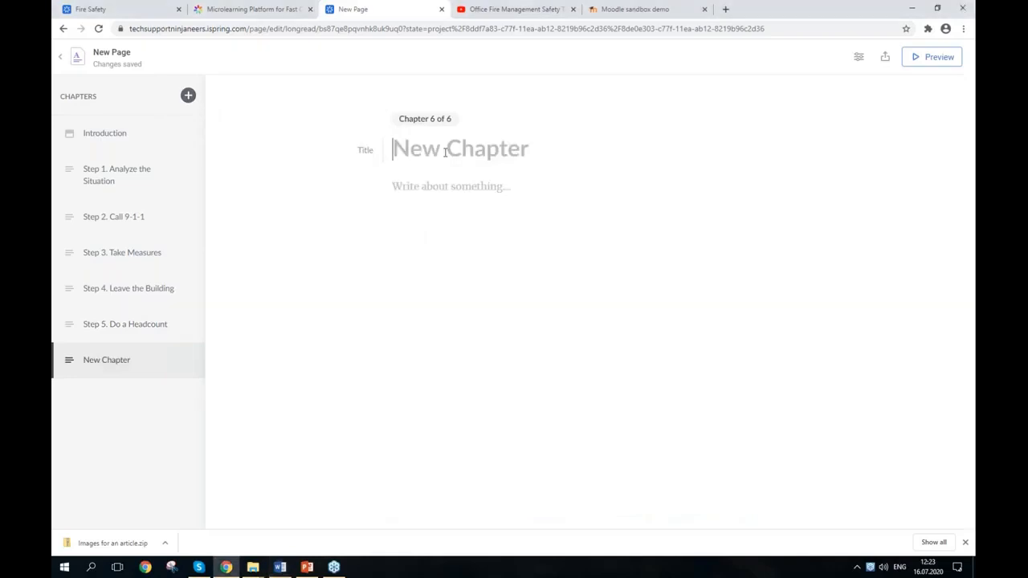
pyautogui.write('How to Handle Fire in an Office?')
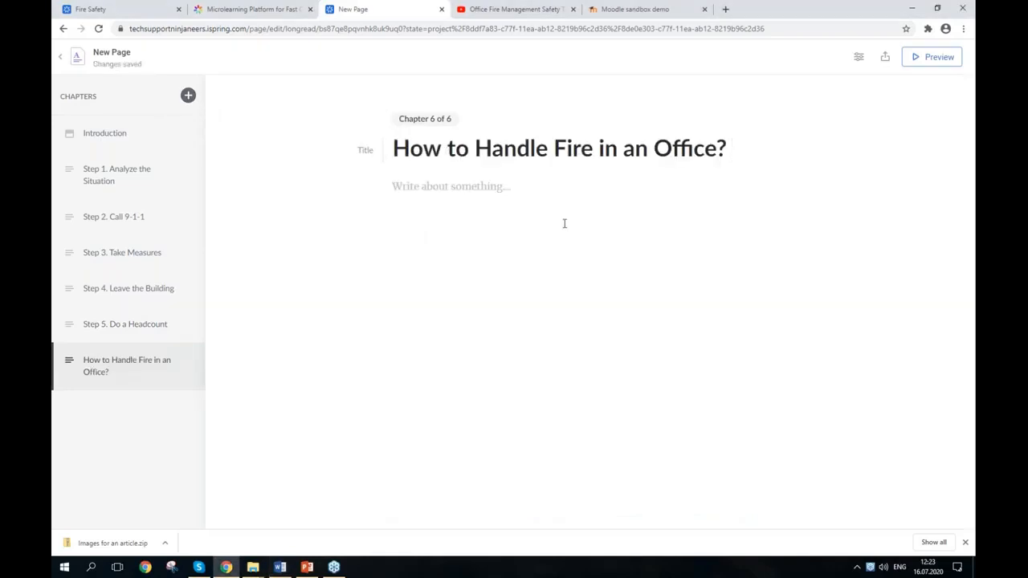
pyautogui.press('Return')
# Step: Fill the sixth chapter's body with the Word text from "There are situations" through "how should you use them?" and start a new line below
pyautogui.hotkey('alt', 'Tab')
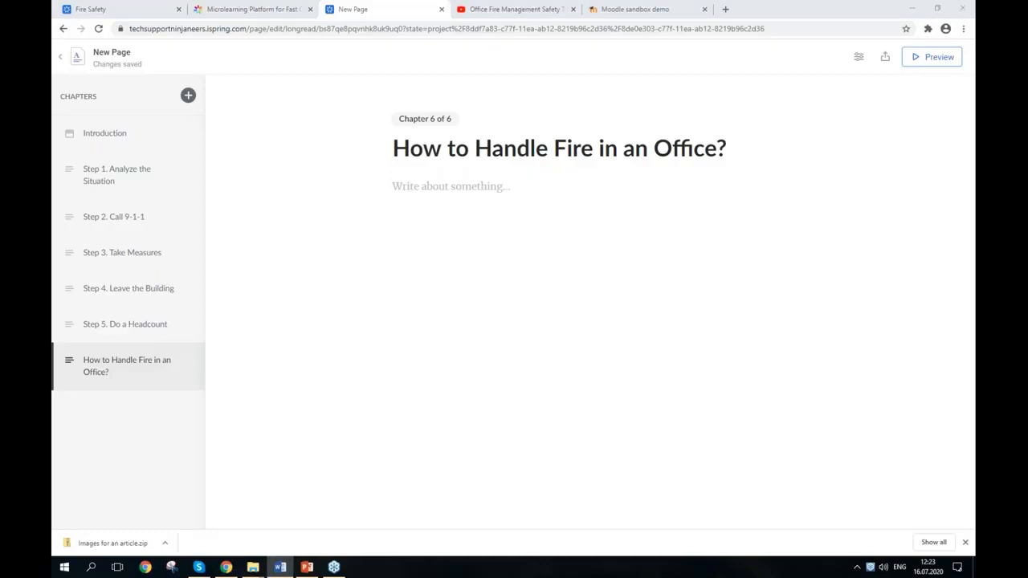
pyautogui.click(486, 202)
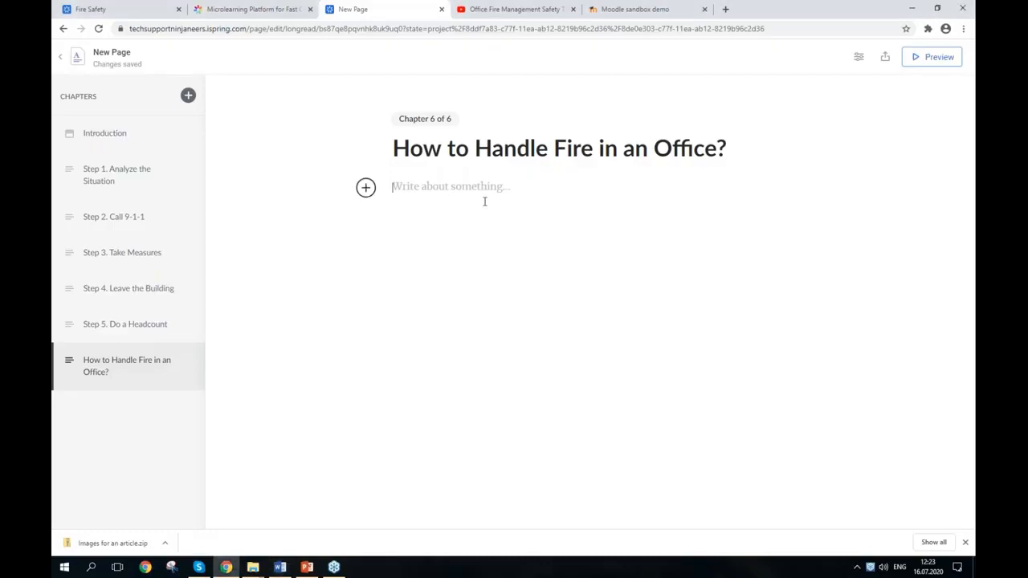
pyautogui.write('There are situations when a fire is small without black smoke. In this case, you have a chance to put it out on your own. It’s very important to be able to do it in the correct order so you don’t harm yourself or anyone else. What types of fire-fighting appliances are there and how should you use them?')
pyautogui.press('Return')
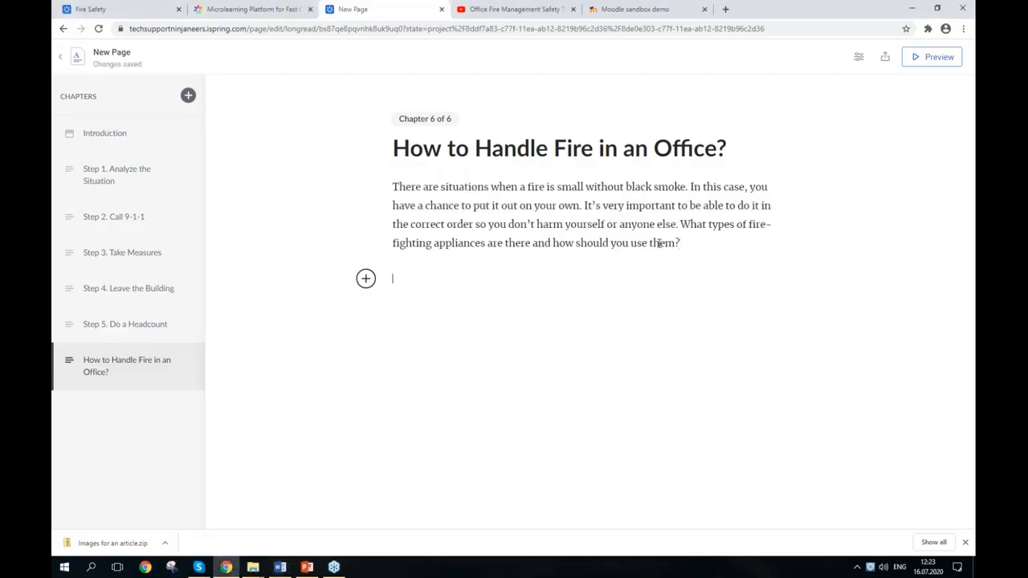
# Step: Add the Word document's subheading "Powder Fire Extinguisher" below the sixth chapter's opening paragraph and make it bold
pyautogui.hotkey('alt', 'Tab')
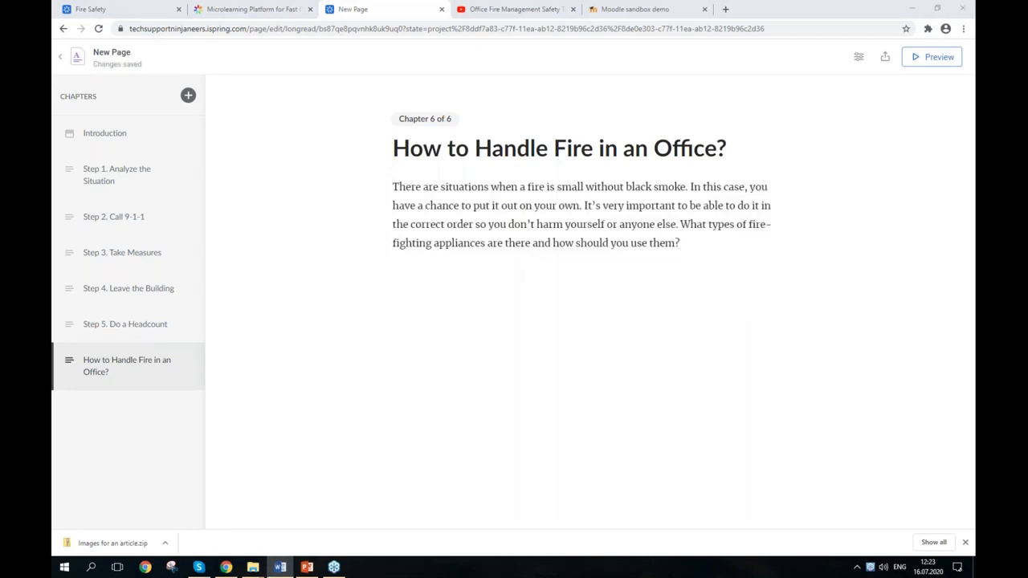
pyautogui.click(393, 281)
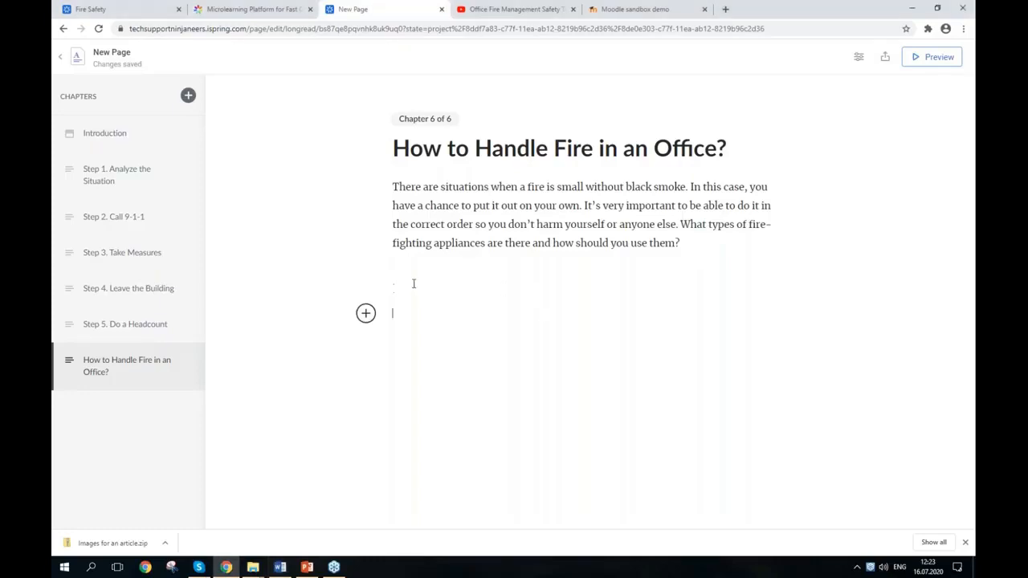
pyautogui.write('Powder Fire Extinguisher')
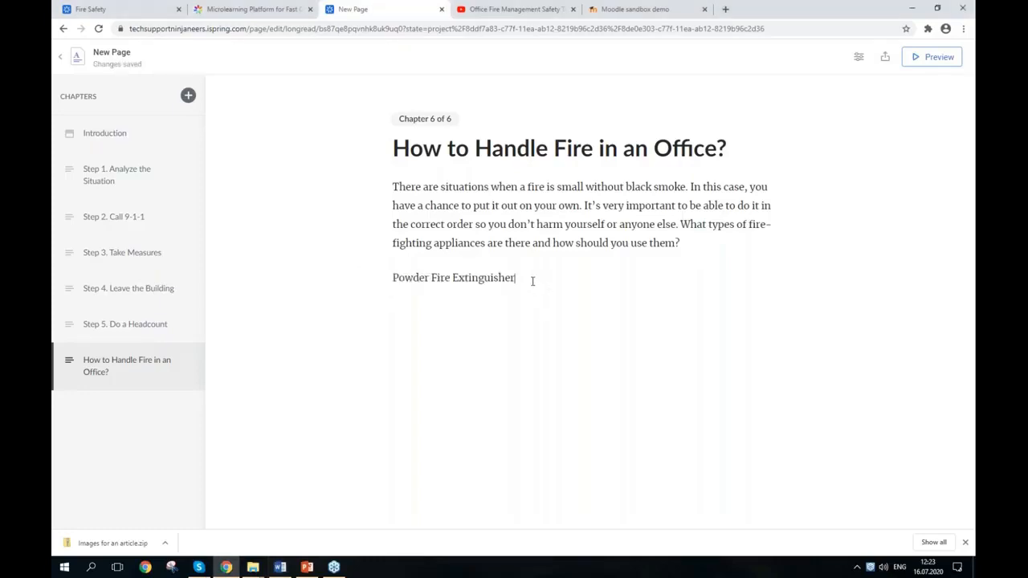
pyautogui.moveTo(532, 281); pyautogui.dragTo(336, 283)
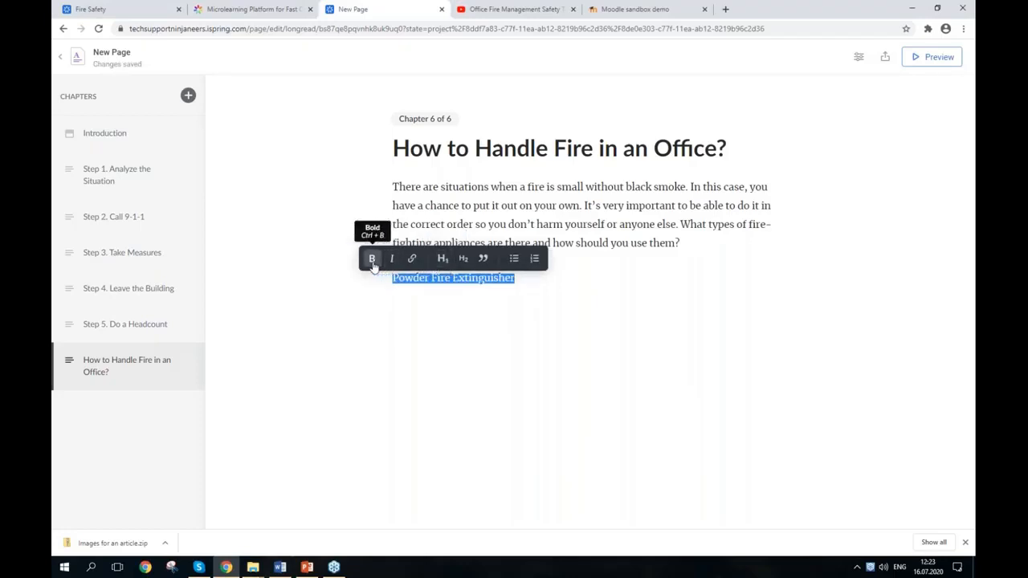
pyautogui.click(372, 259)
pyautogui.click(562, 297)
pyautogui.click(541, 278)
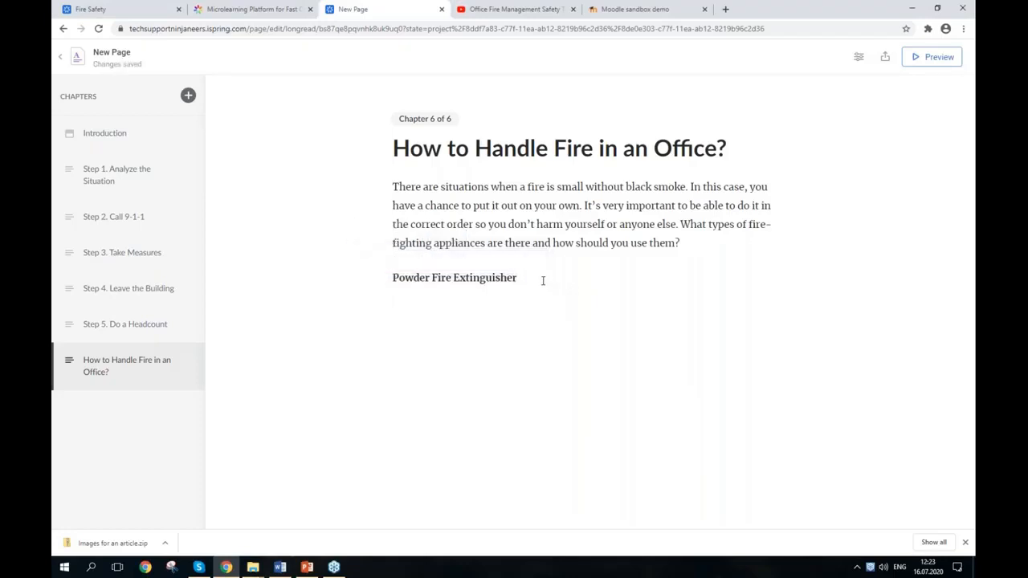
# Step: Insert the image Picture1.jpg below the Powder Fire Extinguisher subheading and align it left
pyautogui.press('Return')
pyautogui.click(365, 314)
pyautogui.click(444, 322)
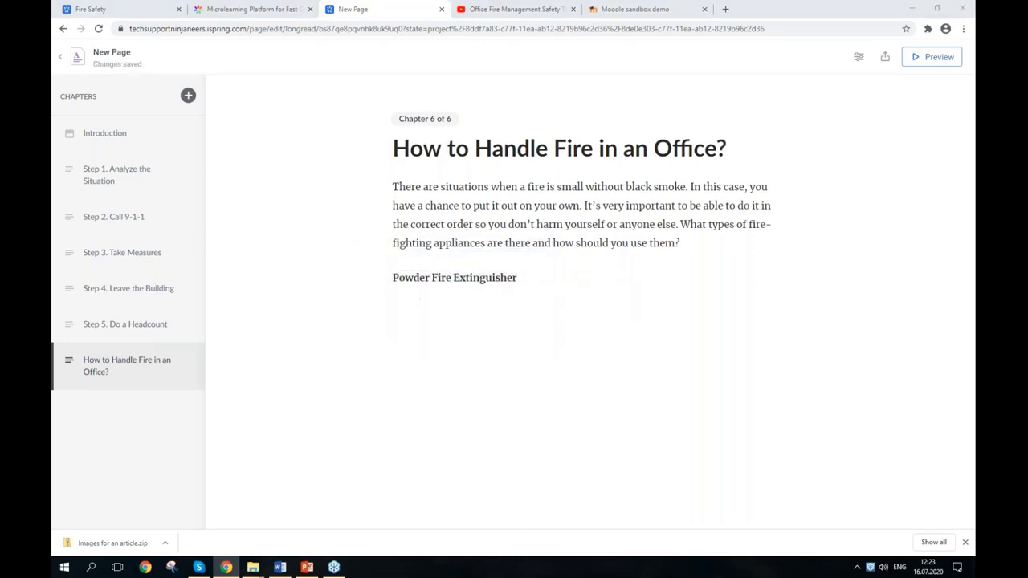
pyautogui.doubleClick(567, 112)
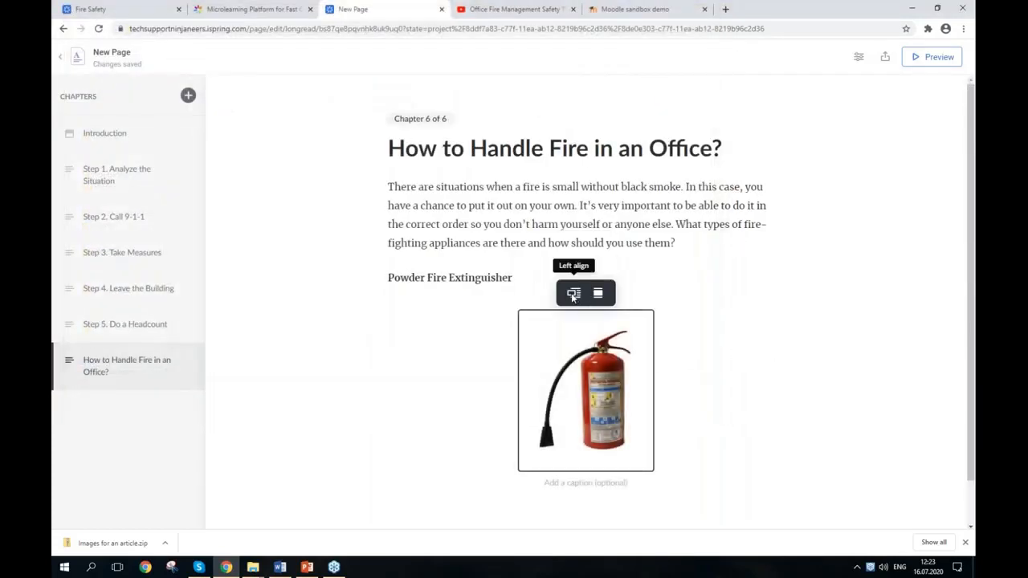
pyautogui.click(561, 346)
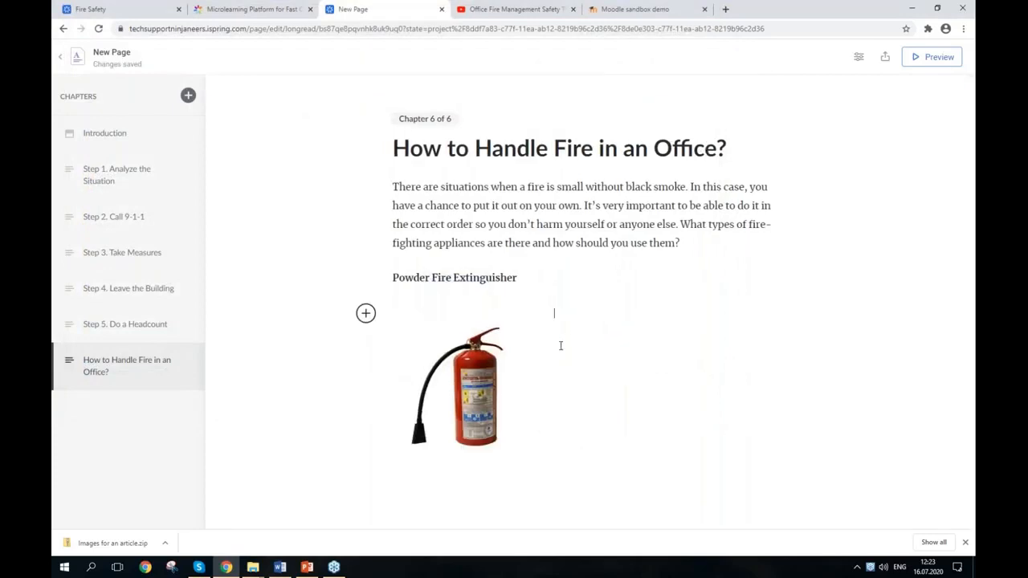
# Step: Add the Word text from "Use for: Soft furniture" through "electric shock)." beside the powder extinguisher image and format it as a bulleted list
pyautogui.hotkey('alt', 'Tab')
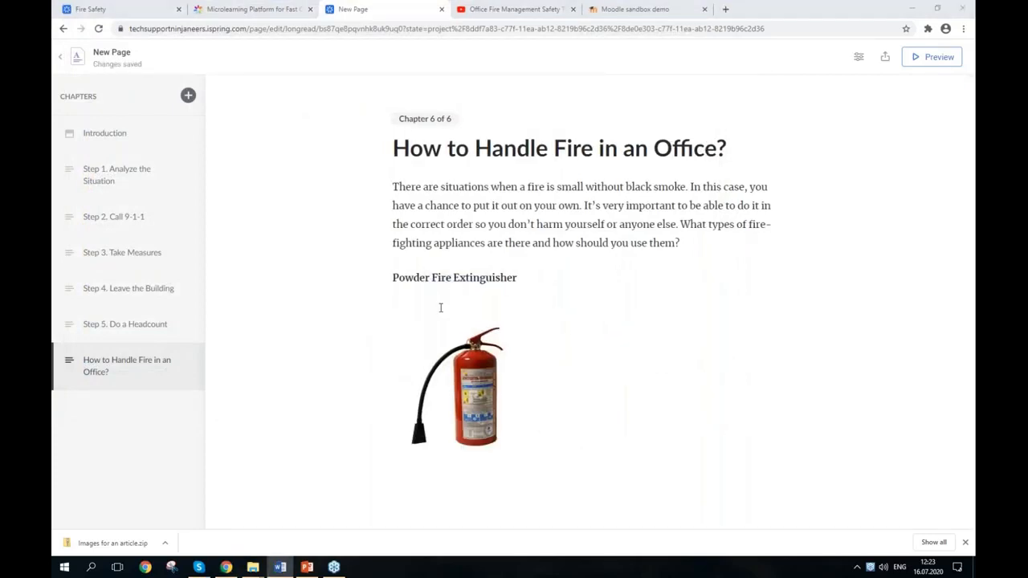
pyautogui.click(626, 351)
pyautogui.write('Use for: Soft furniture, Wooden furniture, Plastic, Paper, Unplugged computers Don’t use for: Plugged-in electronic equipment (you’ll get an electric shock).')
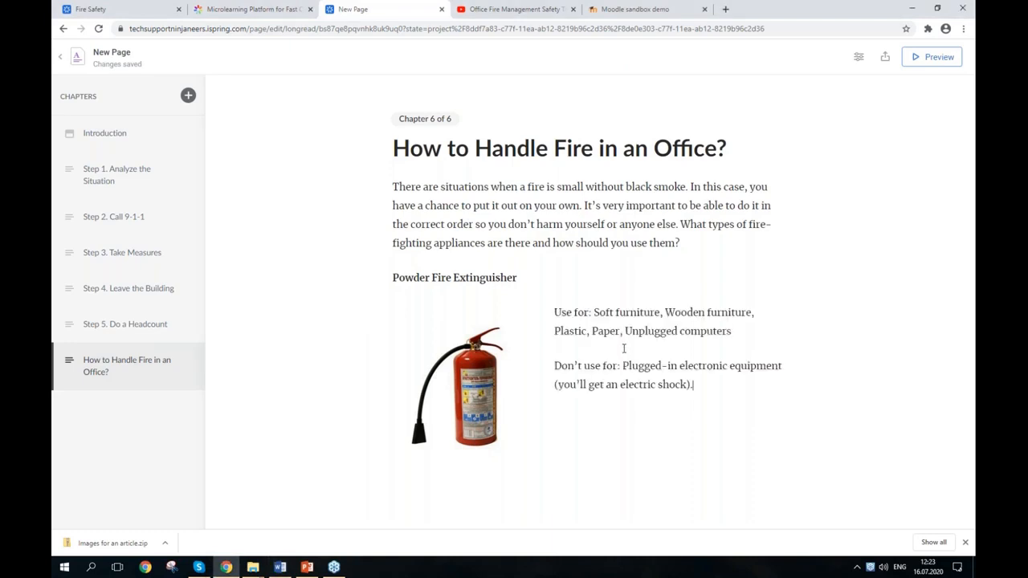
pyautogui.moveTo(717, 383); pyautogui.dragTo(554, 312)
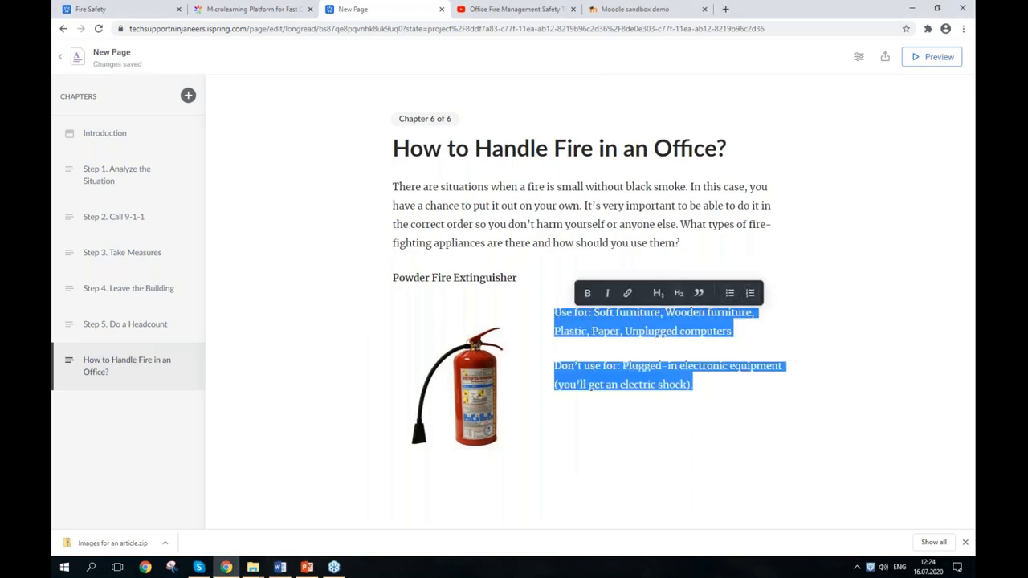
pyautogui.click(727, 294)
pyautogui.click(668, 386)
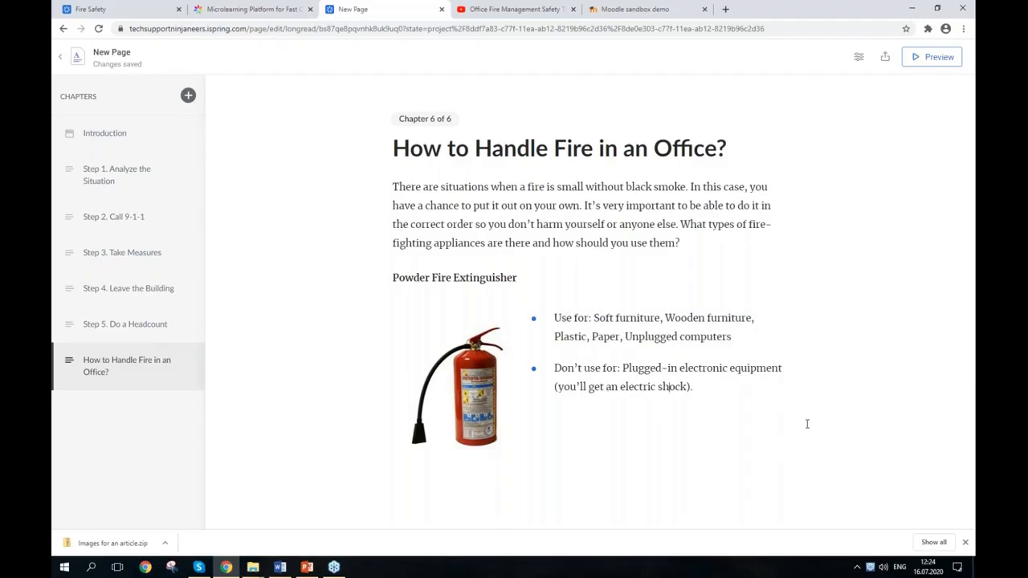
# Step: Add the bold subheading "Carbon Dioxide (CO2) Fire Extinguisher" below the powder extinguisher section, with a new line under it
pyautogui.click(744, 392)
pyautogui.press('Return')
pyautogui.press('Return')
pyautogui.press('Return')
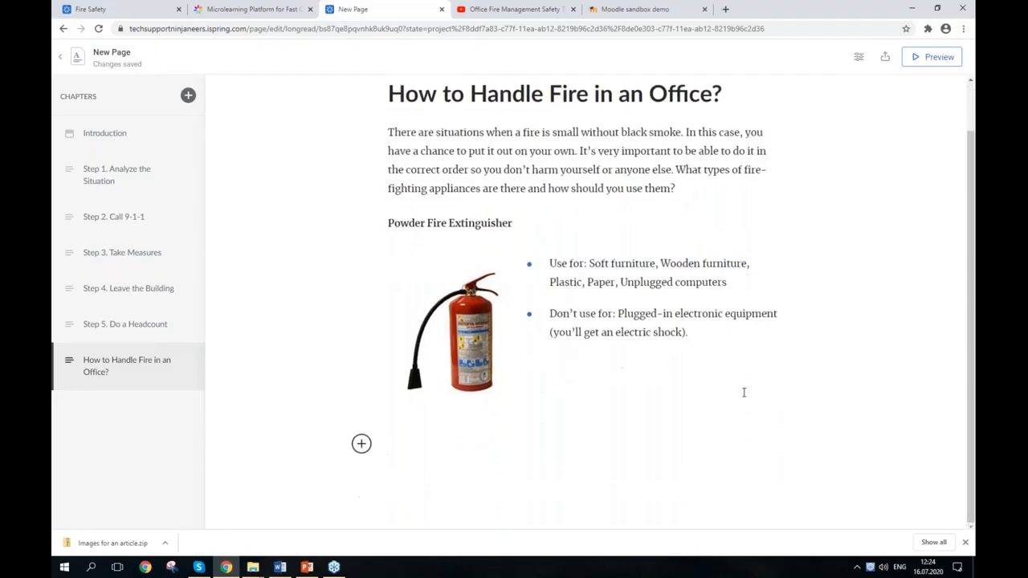
pyautogui.click(361, 445)
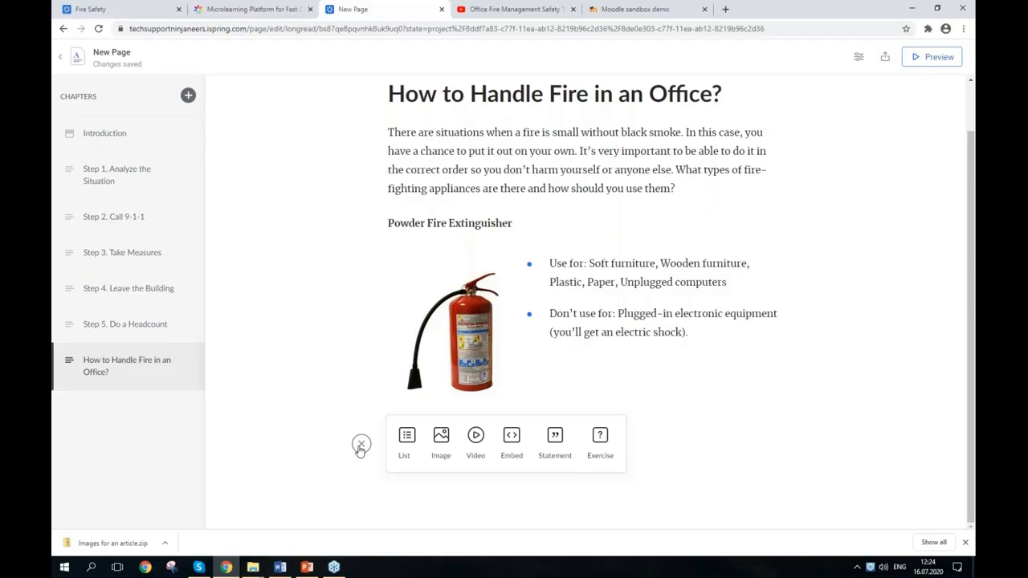
pyautogui.hotkey('alt', 'Tab')
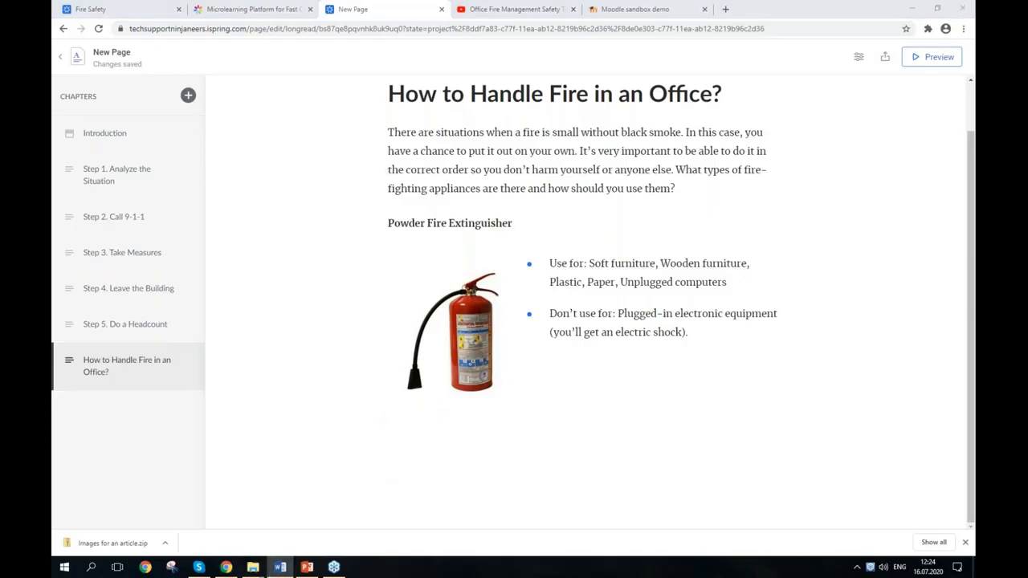
pyautogui.click(617, 379)
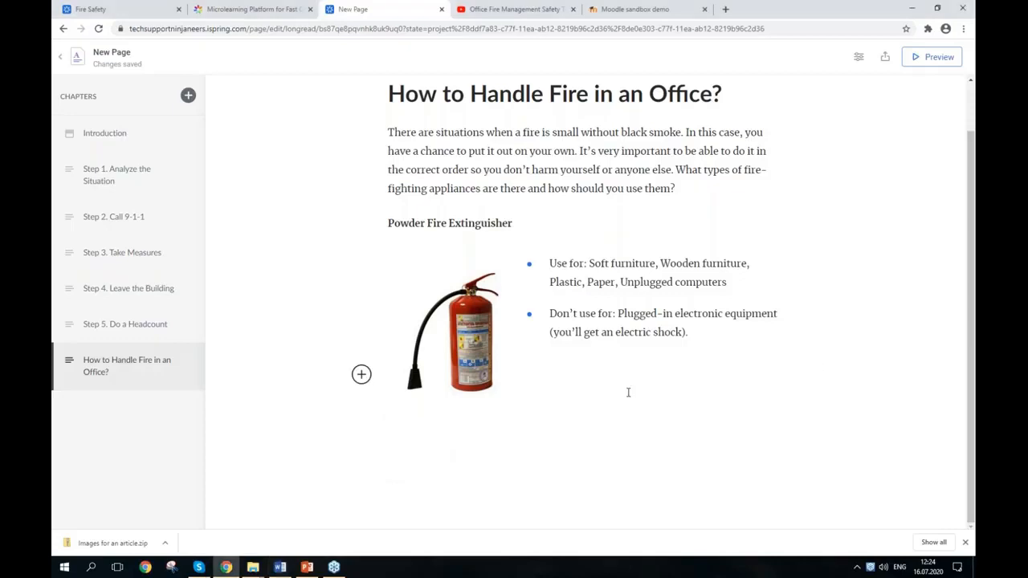
pyautogui.write('Carbon Dioxide (CO2) Fire Extinguisher')
pyautogui.scroll(-1, 626, 394)
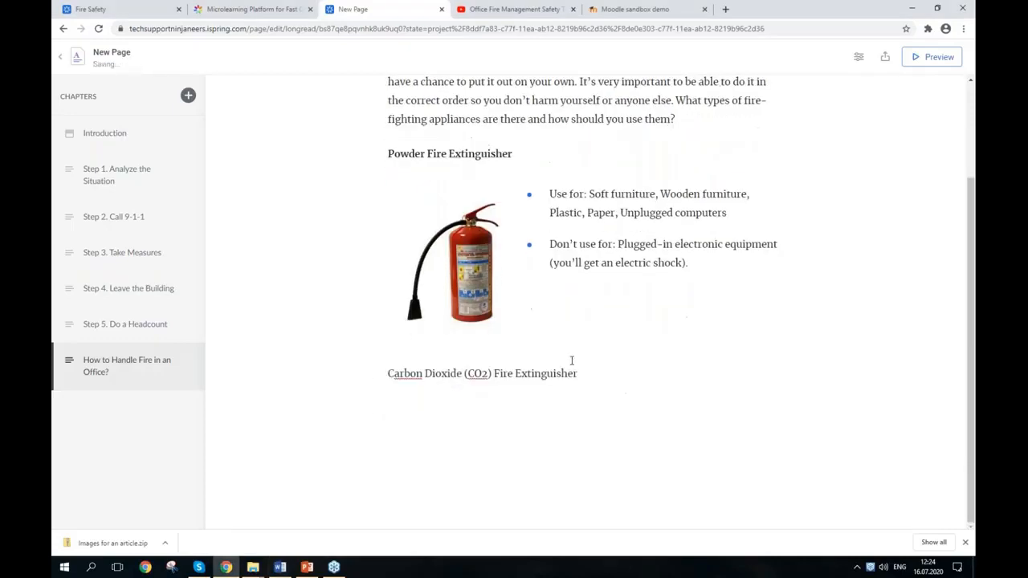
pyautogui.moveTo(583, 378); pyautogui.dragTo(378, 374)
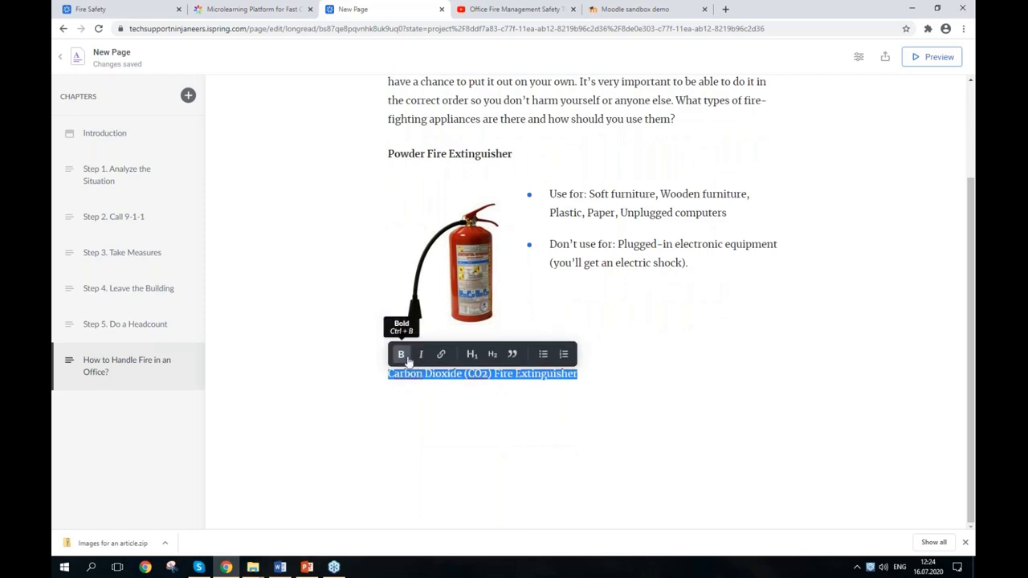
pyautogui.click(403, 354)
pyautogui.click(514, 408)
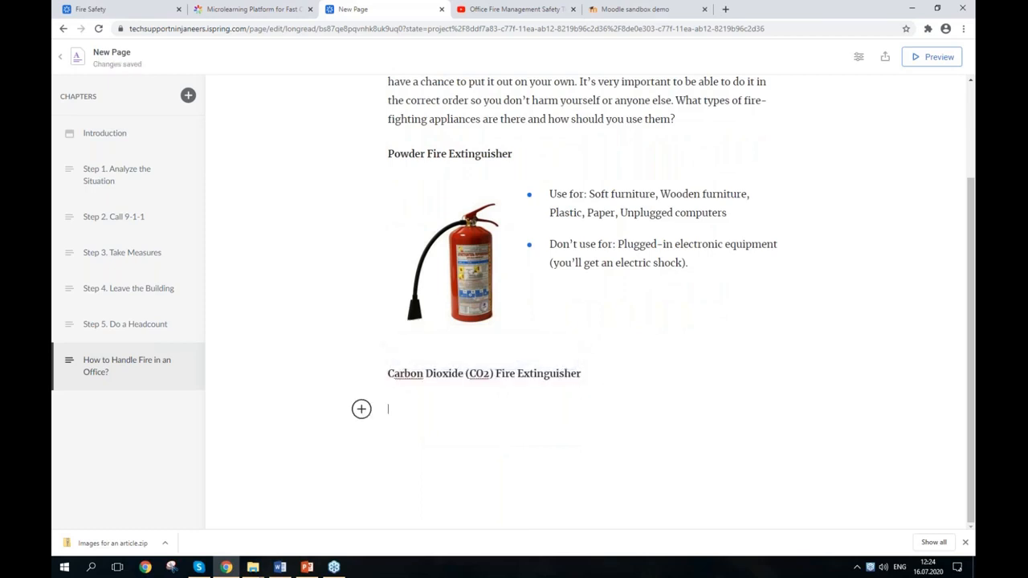
# Step: Insert the image Picture2.jpg below the Carbon Dioxide (CO2) Fire Extinguisher subheading and align it left
pyautogui.click(361, 408)
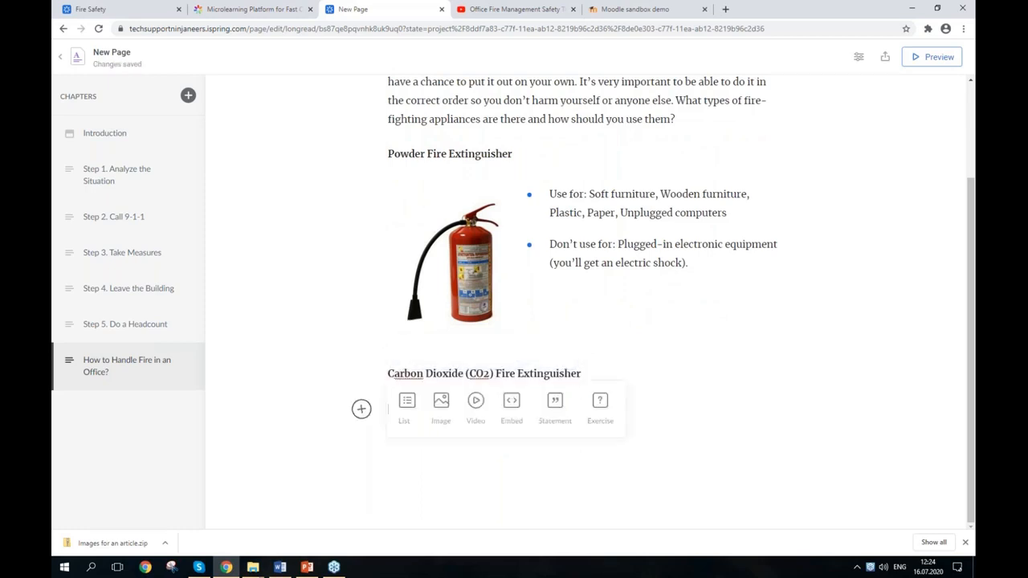
pyautogui.click(442, 409)
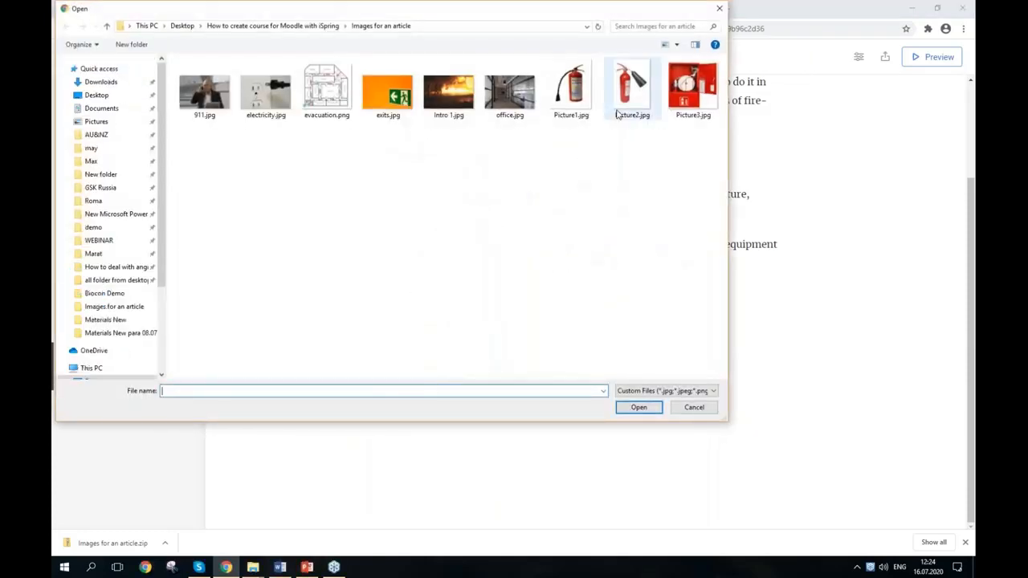
pyautogui.click(617, 115)
pyautogui.doubleClick(616, 114)
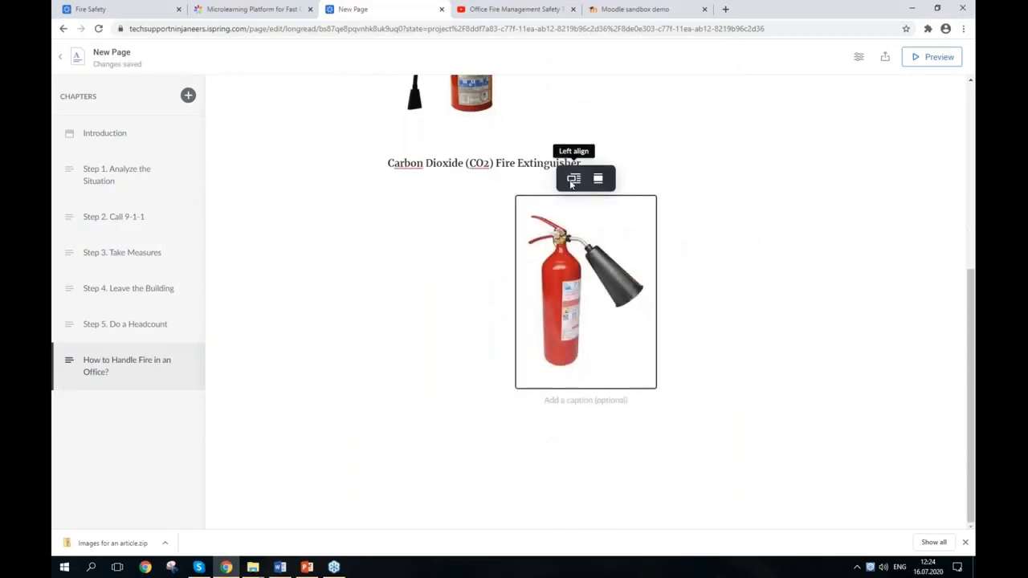
pyautogui.click(573, 178)
# Step: Add the Word text from "Use for: Computers" through "Wooden furniture" beside the CO2 extinguisher image as a bulleted list
pyautogui.click(280, 567)
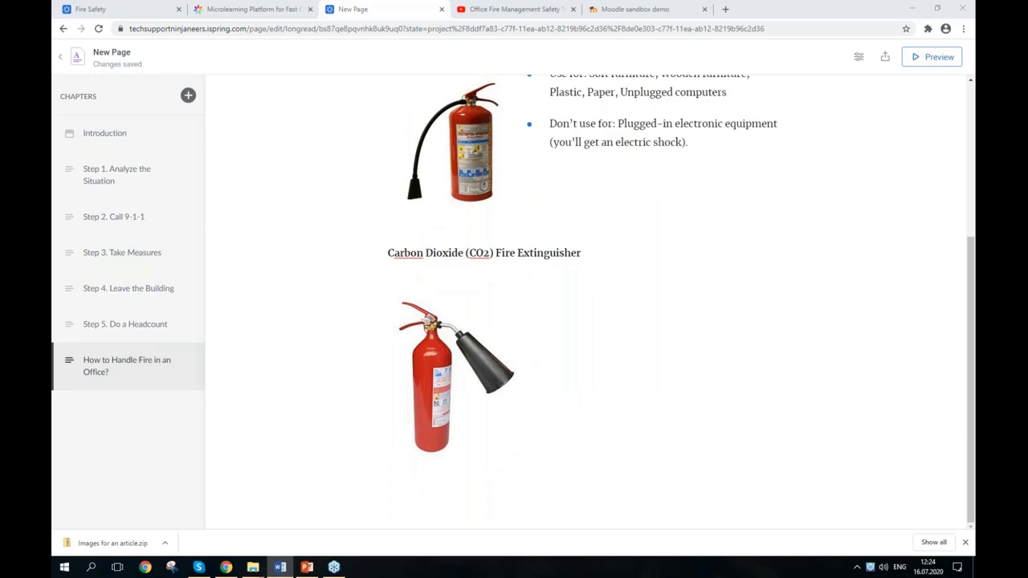
pyautogui.click(571, 327)
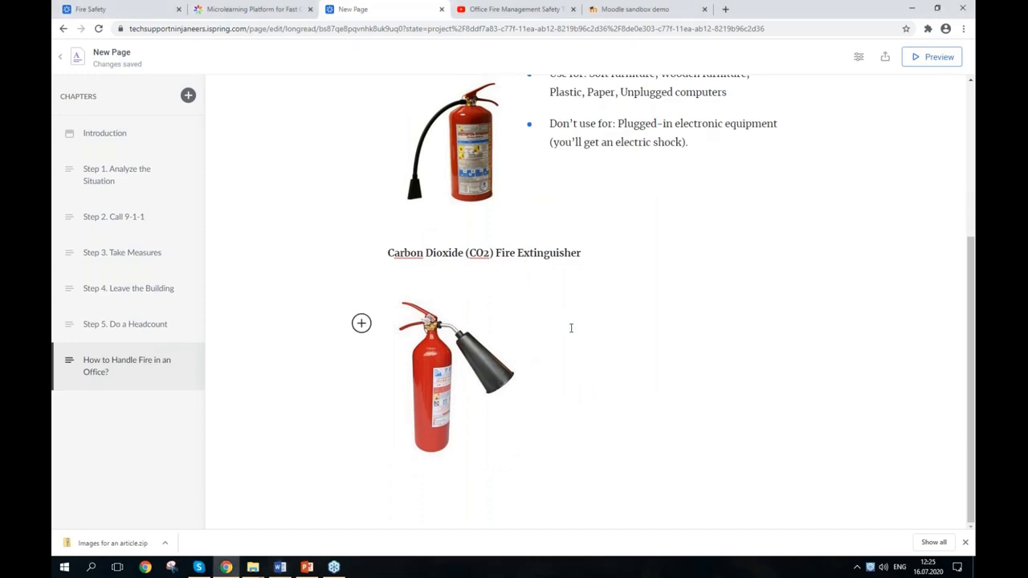
pyautogui.write('Use for: Computers (including plugged in), Paper Don’t use for: Wooden furniture')
pyautogui.moveTo(778, 386); pyautogui.dragTo(554, 325)
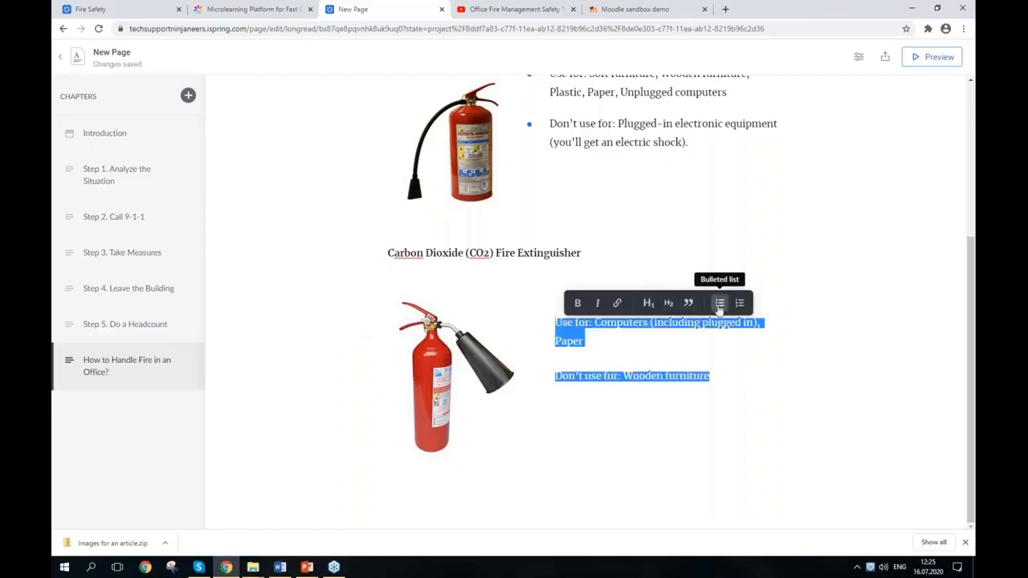
pyautogui.click(719, 308)
pyautogui.click(743, 383)
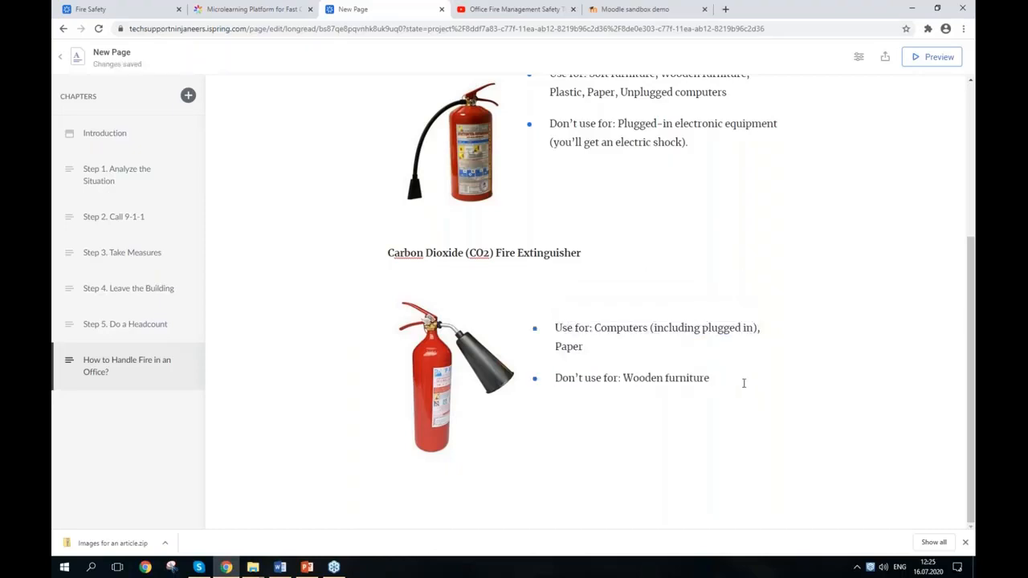
# Step: Add blank lines after the CO2 extinguisher's list and paste the Word document's text "Fire Hose Cabinet" below it
pyautogui.press('Return')
pyautogui.press('Return')
pyautogui.press('Return')
pyautogui.press('Return')
pyautogui.press('Return')
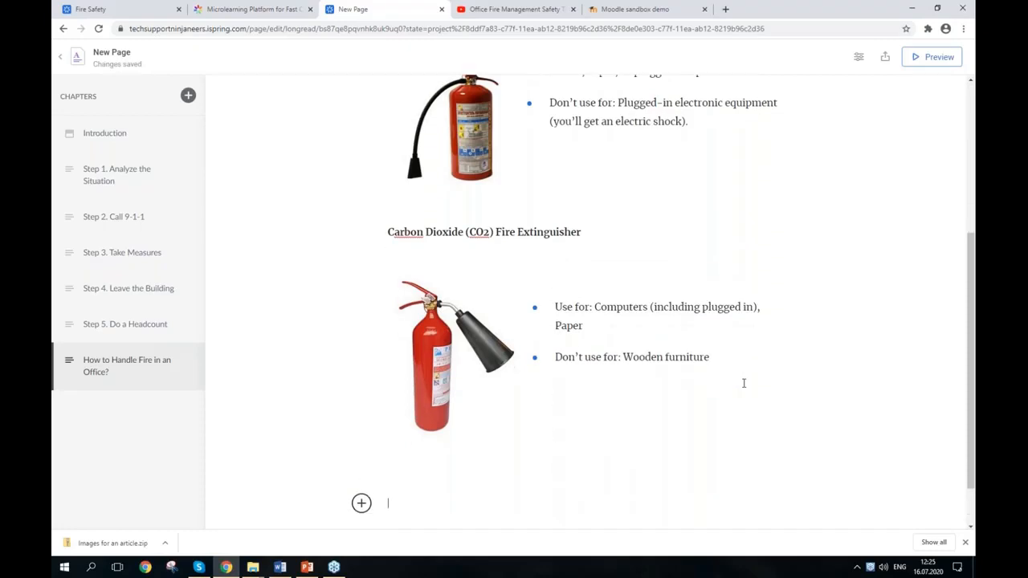
pyautogui.scroll(-2, 743, 383)
pyautogui.hotkey('alt', 'Tab')
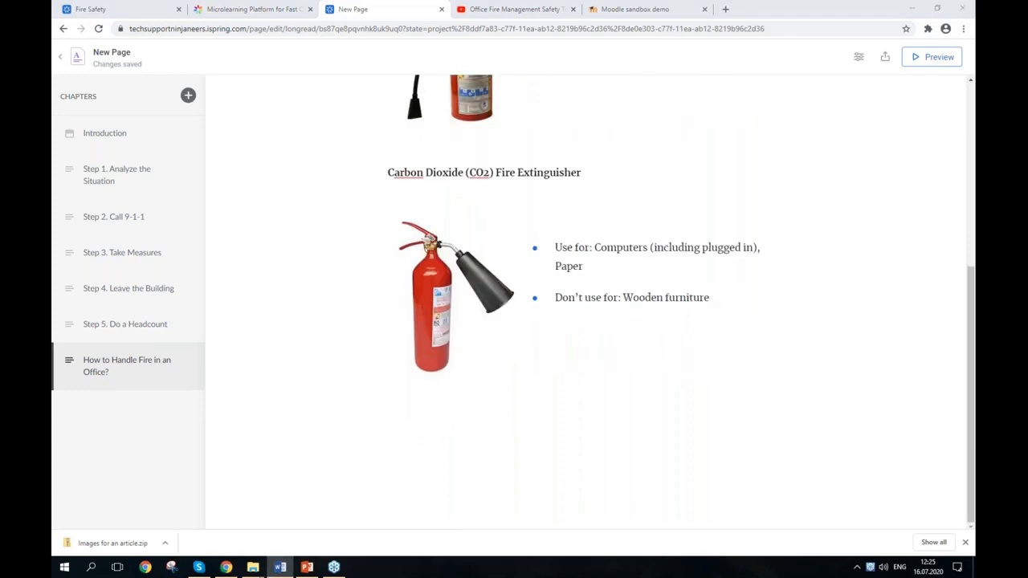
pyautogui.hotkey('alt', 'Tab')
pyautogui.click(461, 409)
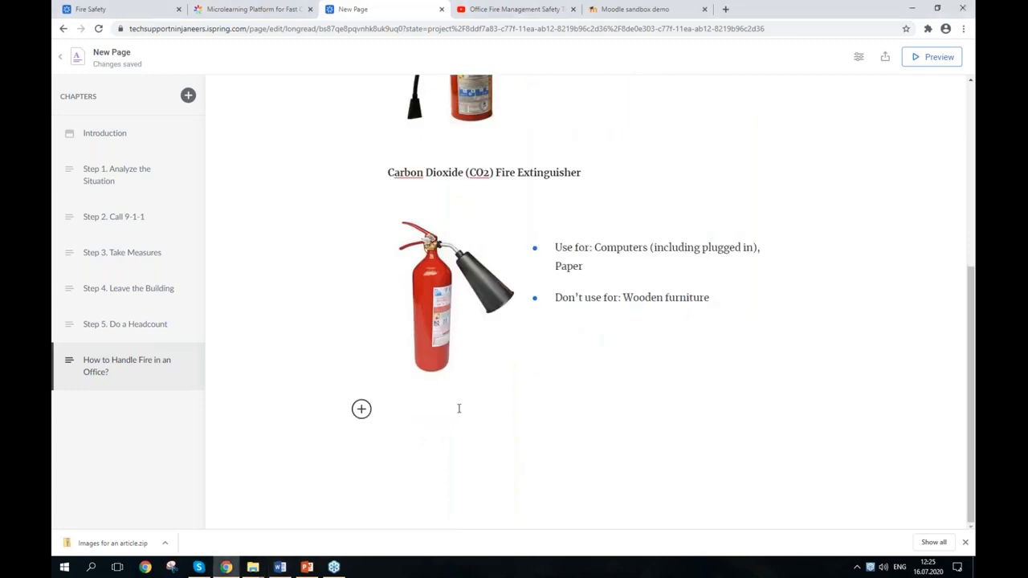
pyautogui.write('Fire Hose Cabinet')
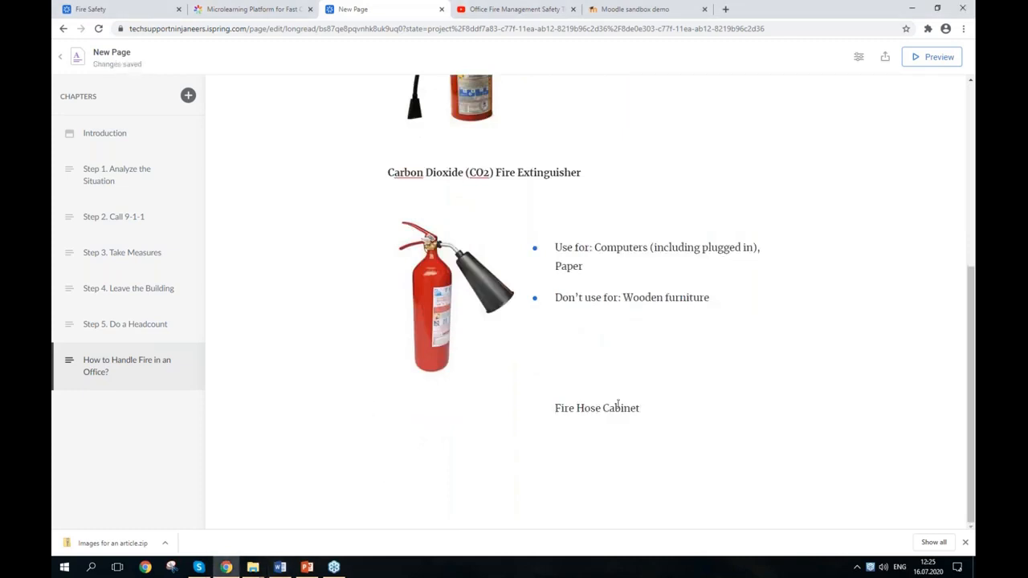
# Step: Move the "Fire Hose Cabinet" text onto its own line starting at the main text margin and make it bold
pyautogui.moveTo(640, 408); pyautogui.dragTo(485, 402)
pyautogui.click(680, 404)
pyautogui.moveTo(677, 415); pyautogui.dragTo(425, 399)
pyautogui.hotkey('ctrl', 'c')
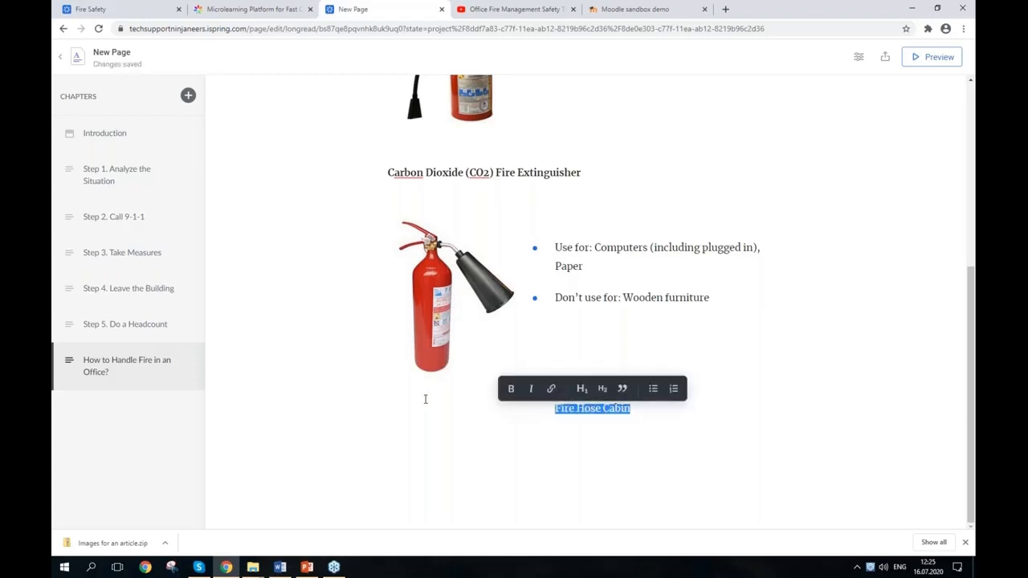
pyautogui.press('BackSpace')
pyautogui.press('Return')
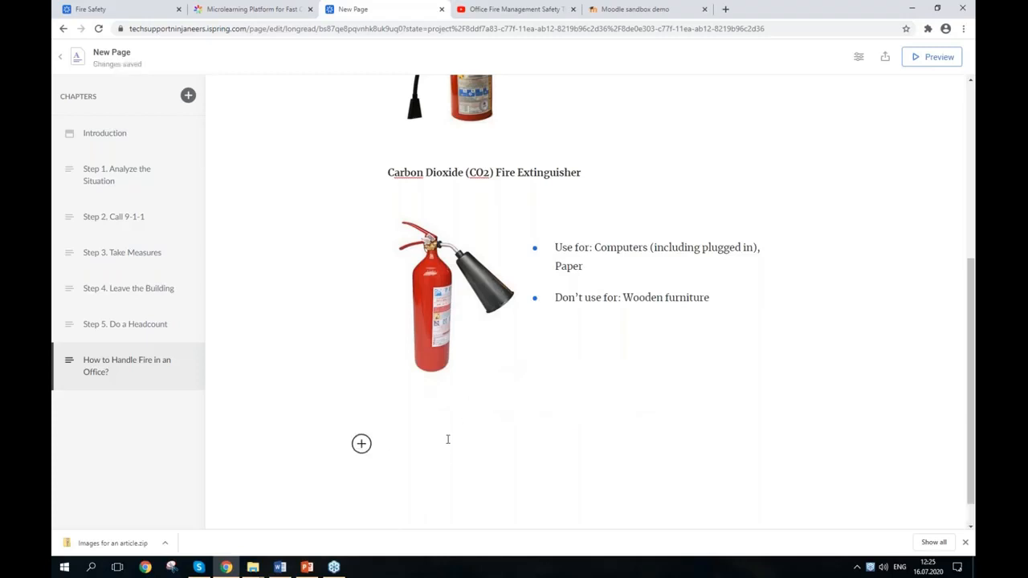
pyautogui.hotkey('ctrl', 'v')
pyautogui.scroll(-1, 505, 442)
pyautogui.moveTo(478, 408); pyautogui.dragTo(389, 407)
pyautogui.click(348, 388)
pyautogui.click(544, 417)
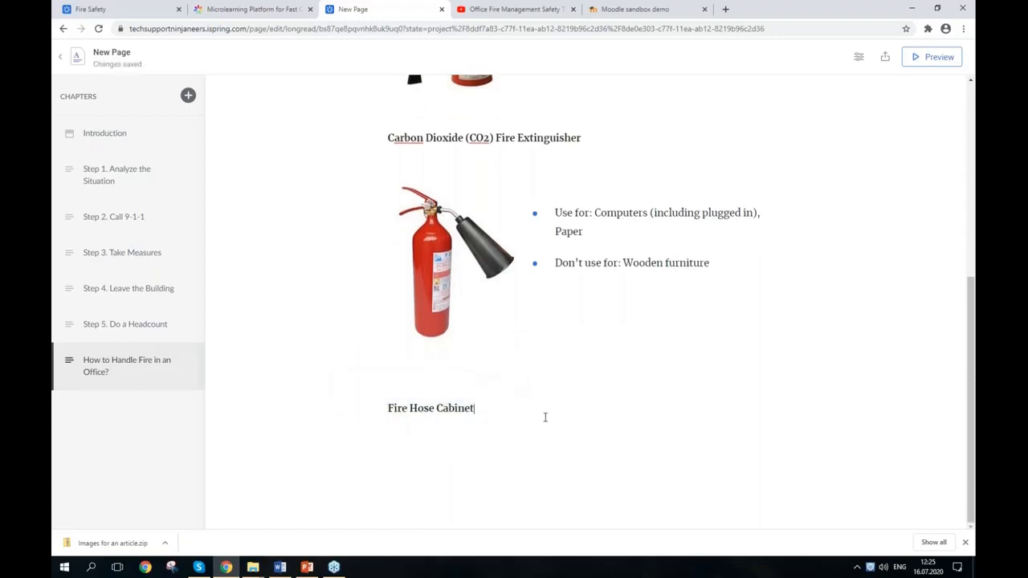
# Step: Insert the image Picture3.jpg below the Fire Hose Cabinet subheading and align it left
pyautogui.press('Return')
pyautogui.scroll(-1, 544, 417)
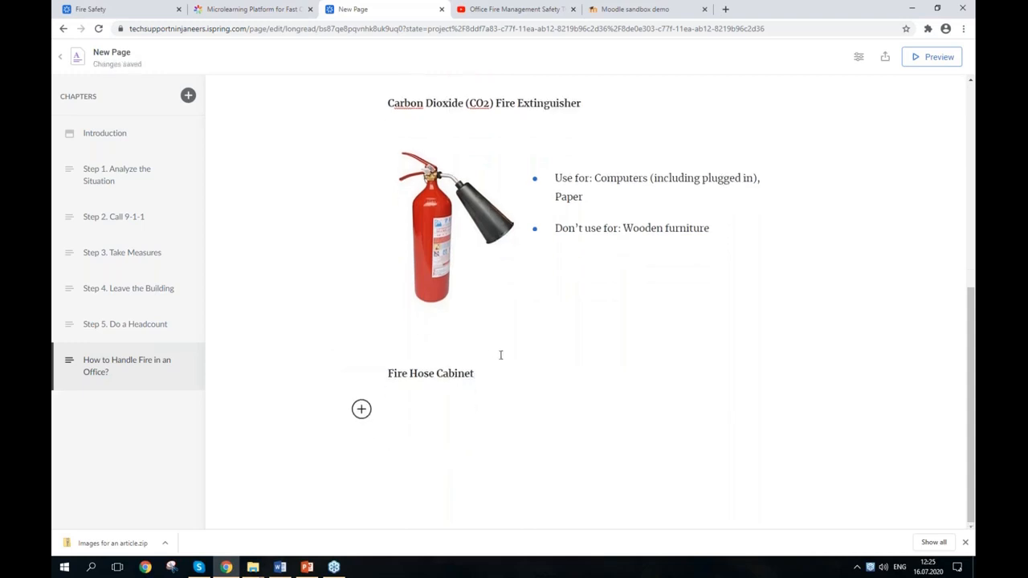
pyautogui.click(361, 409)
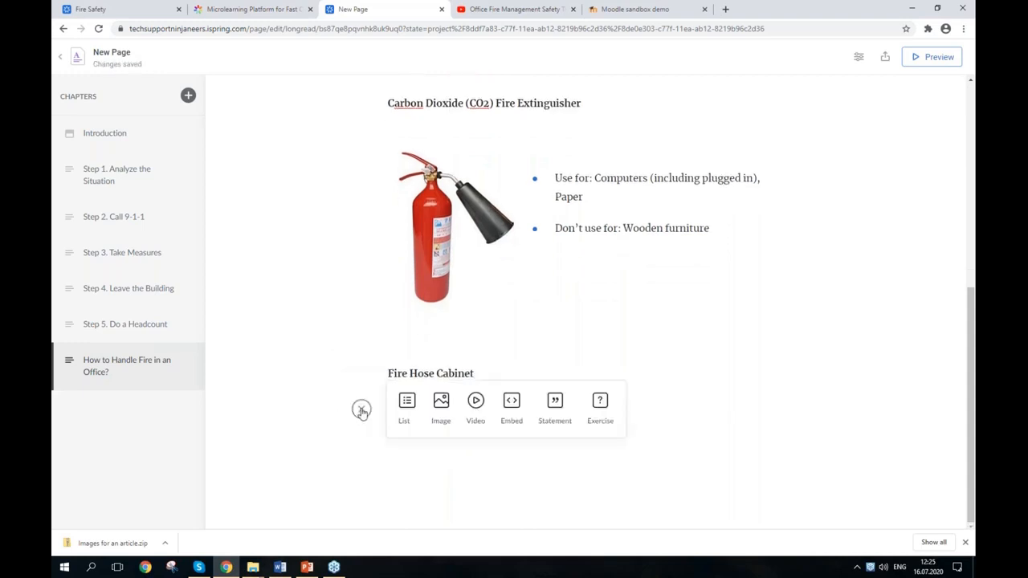
pyautogui.click(442, 414)
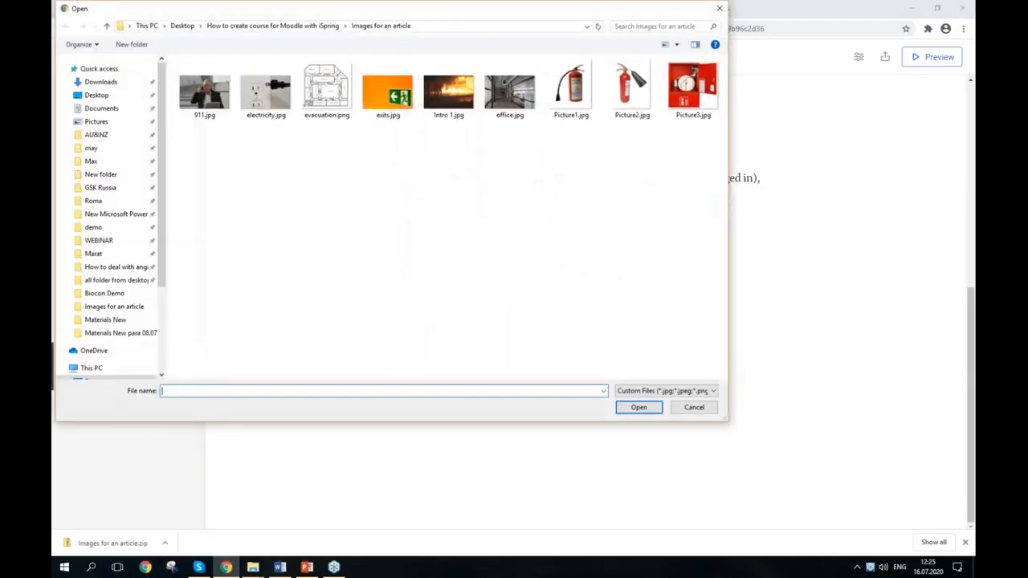
pyautogui.doubleClick(700, 104)
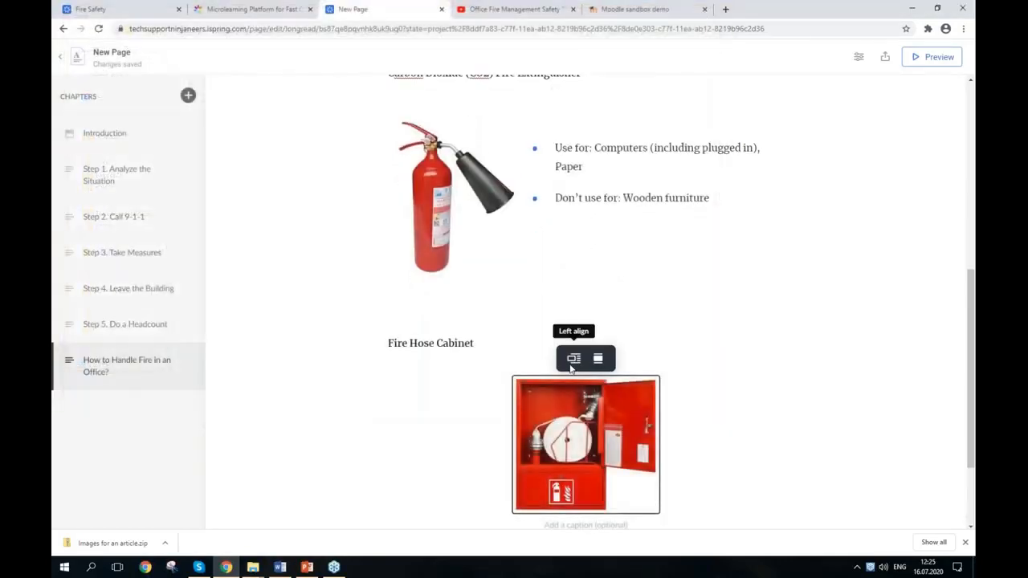
pyautogui.click(573, 359)
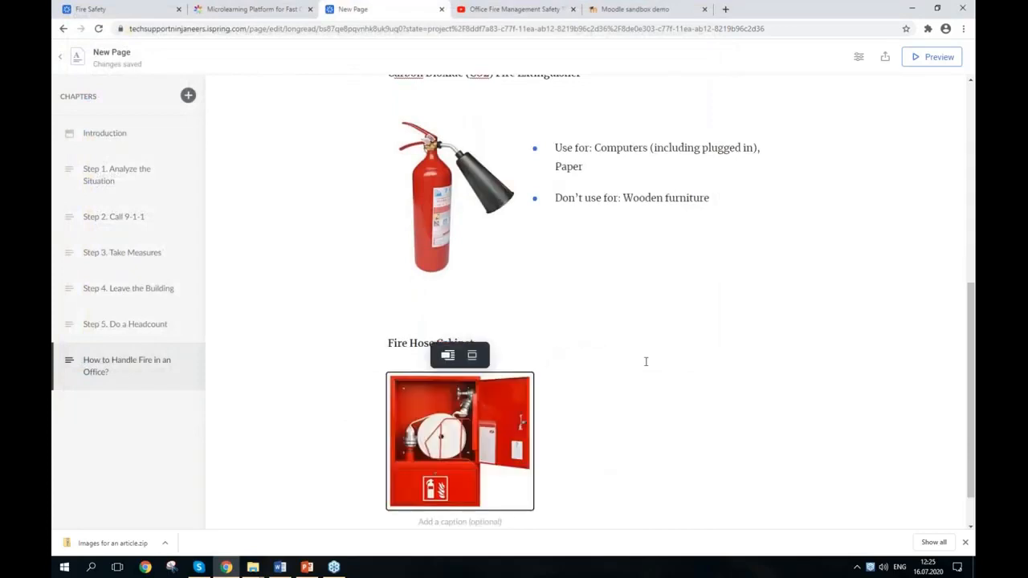
# Step: Add the Word text from "Use for: Soft furniture" through "the burning area will grow)" beside the fire hose cabinet image as a bulleted list
pyautogui.hotkey('alt', 'Tab')
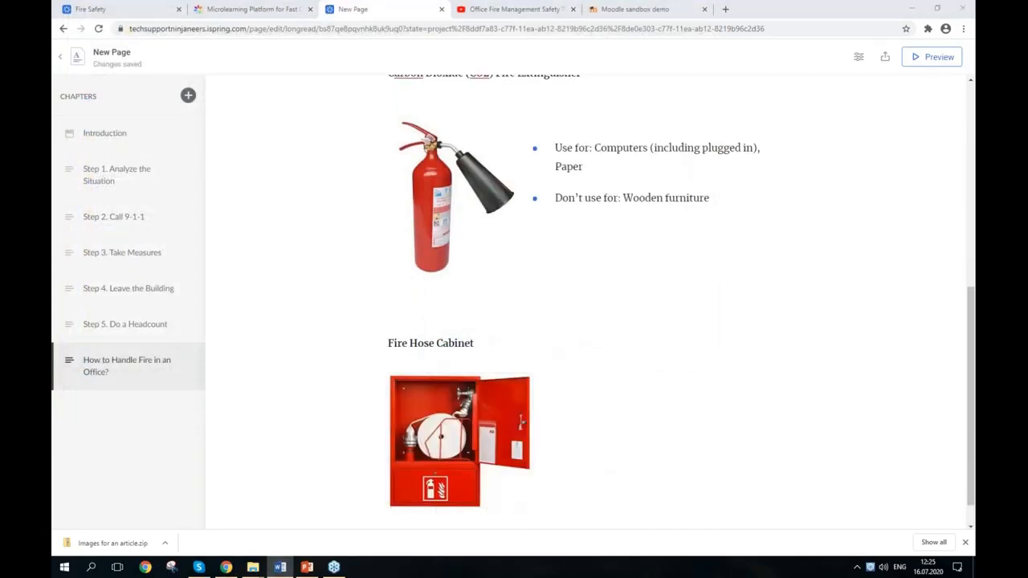
pyautogui.click(586, 381)
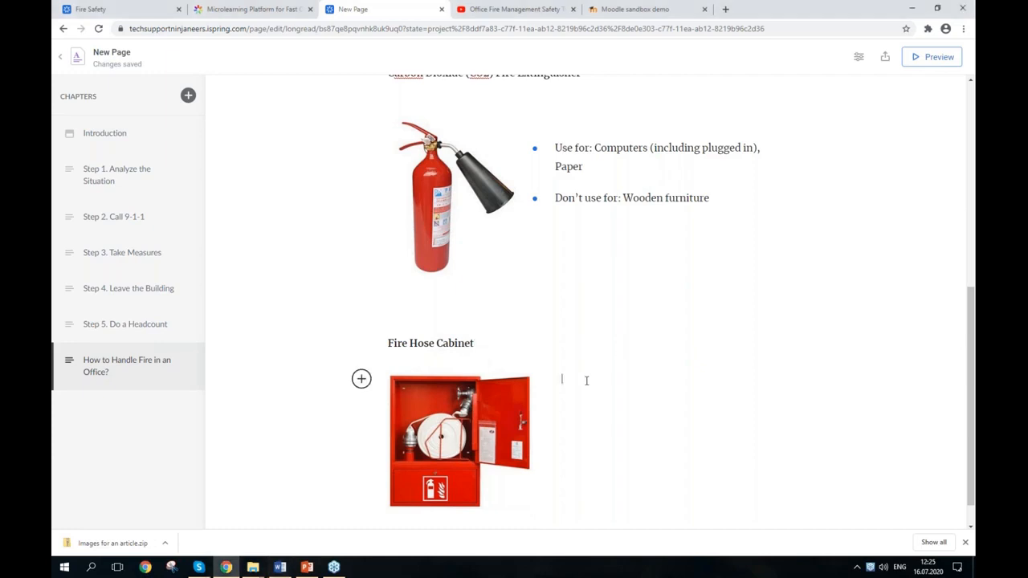
pyautogui.write('Use for: Soft furniture, Wooden furniture, Plastic, Paper, Unplugged computers Don’t use for: Plugged-in electronic equipment, Flammable liquids (kerosene, gasoline, oils — they spread with water and the burning area will grow)')
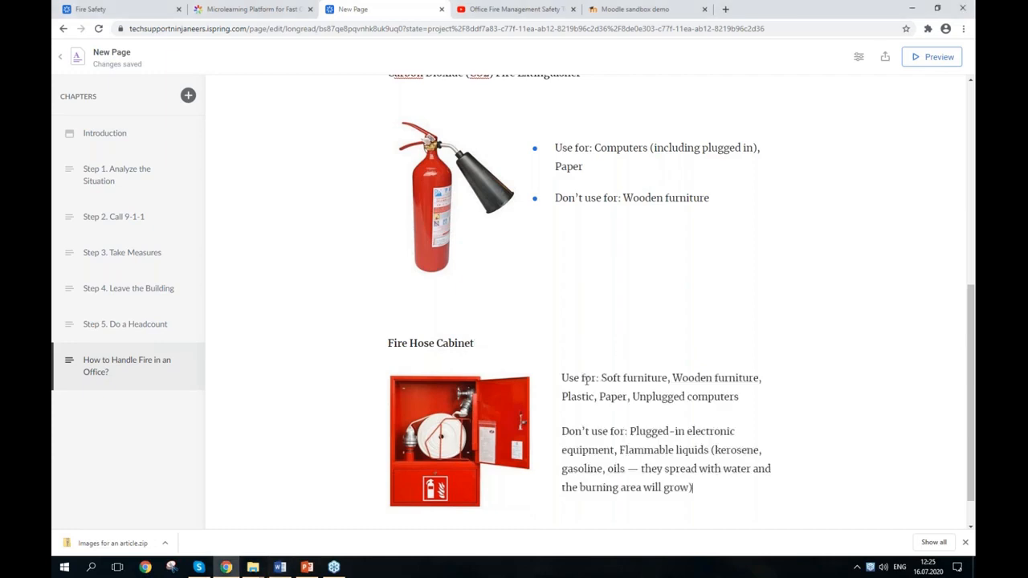
pyautogui.moveTo(692, 487); pyautogui.dragTo(563, 378)
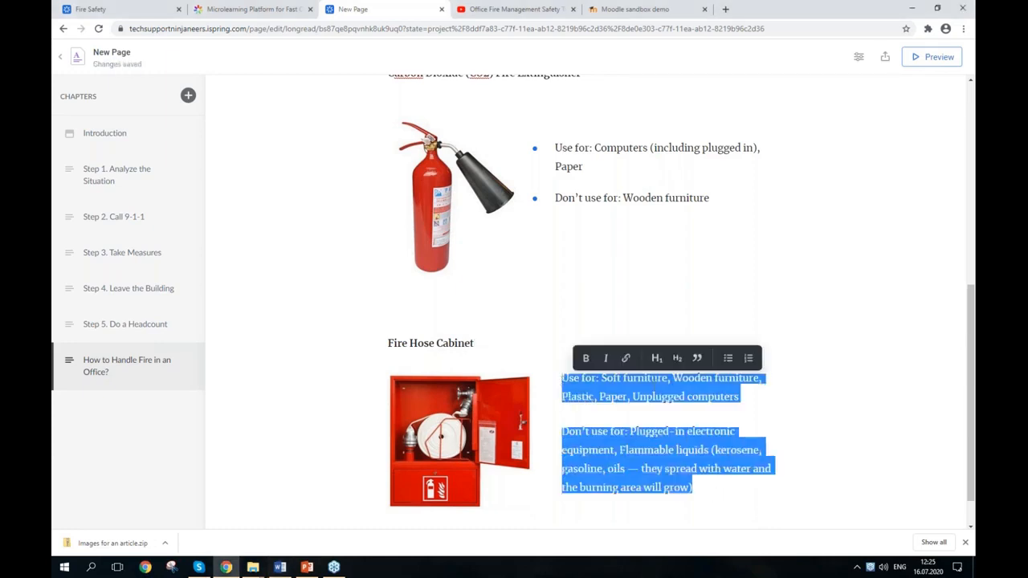
pyautogui.click(727, 361)
pyautogui.click(709, 488)
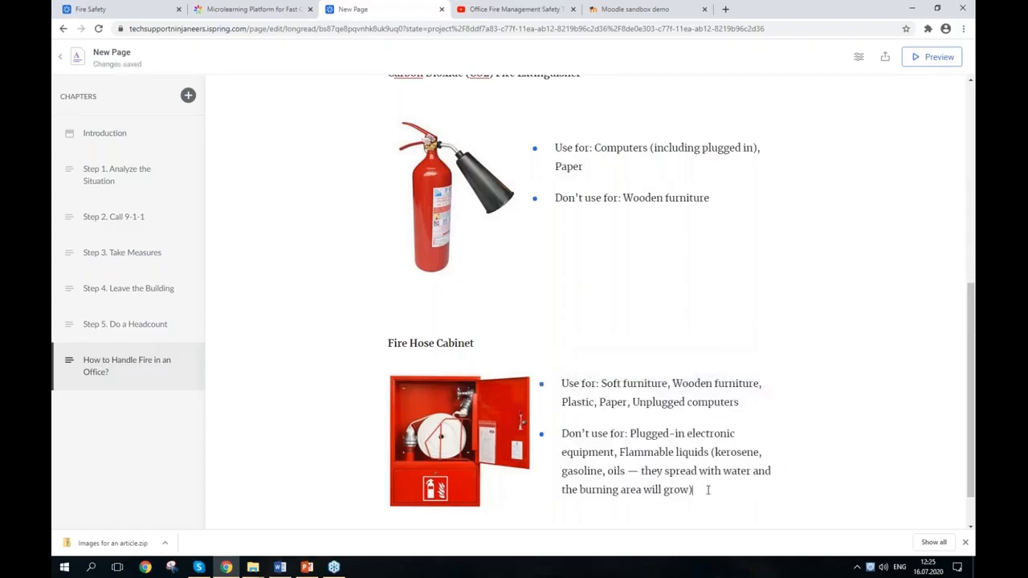
# Step: Close the browser's downloads bar and add a new chapter titled "Check yourself!" after the fire-handling chapter
pyautogui.scroll(5, 711, 485)
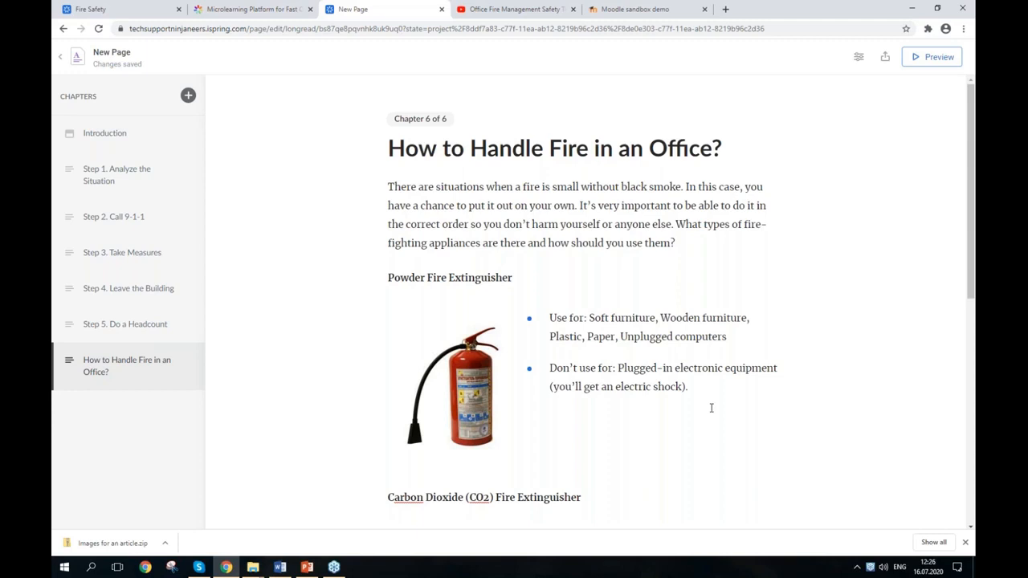
pyautogui.click(965, 543)
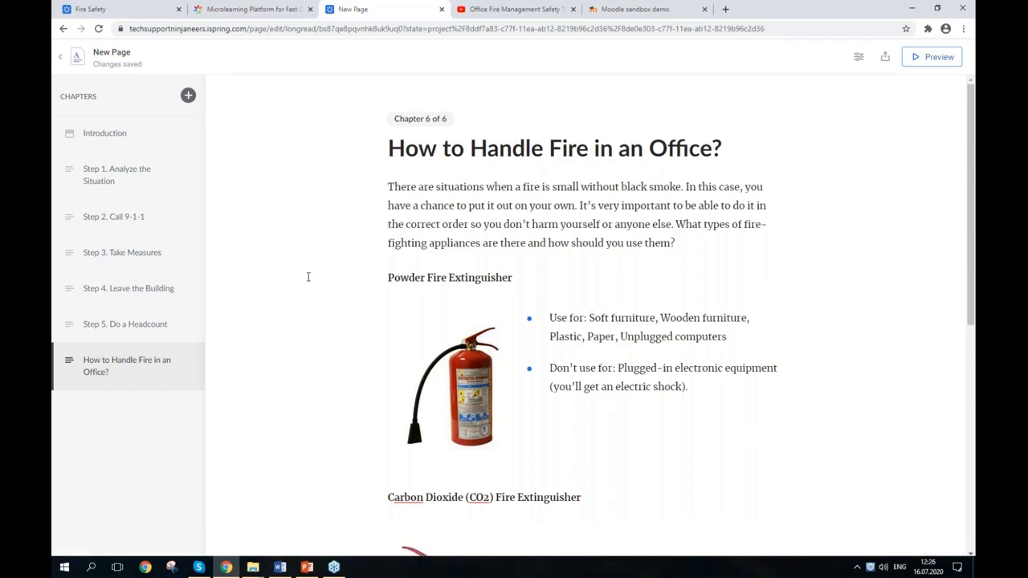
pyautogui.click(188, 96)
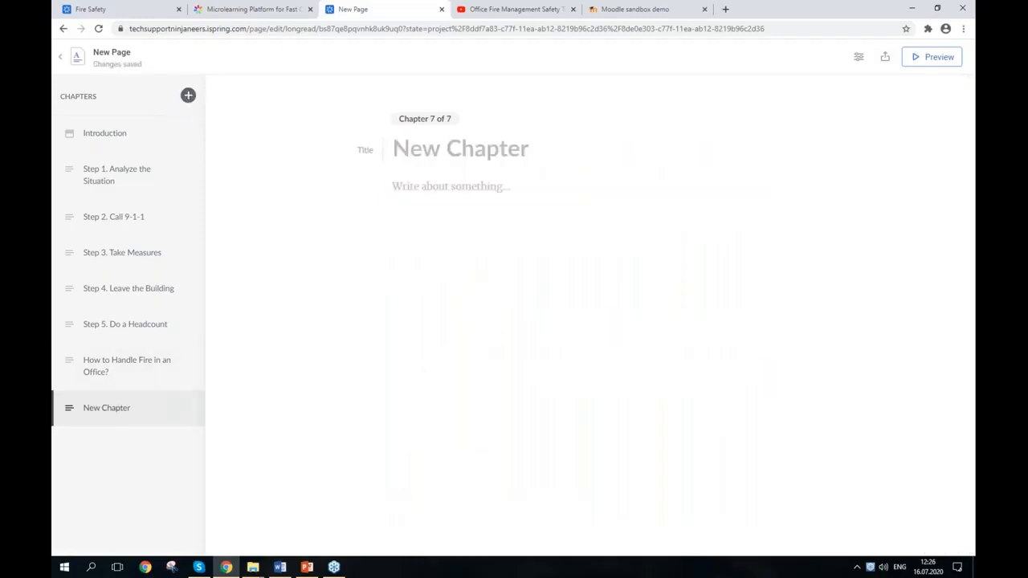
pyautogui.hotkey('alt', 'Tab')
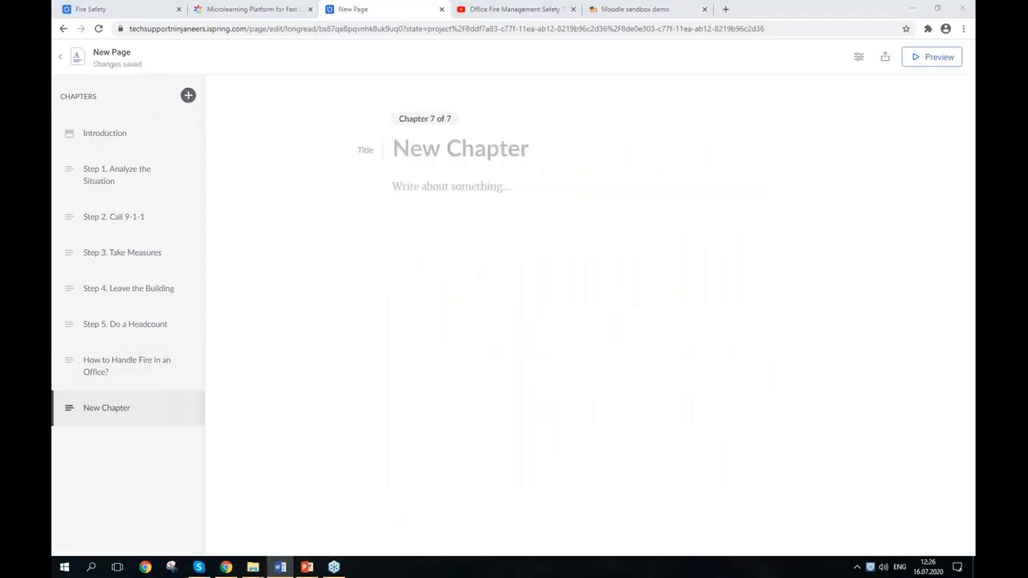
pyautogui.click(433, 148)
pyautogui.write('Check yourself!')
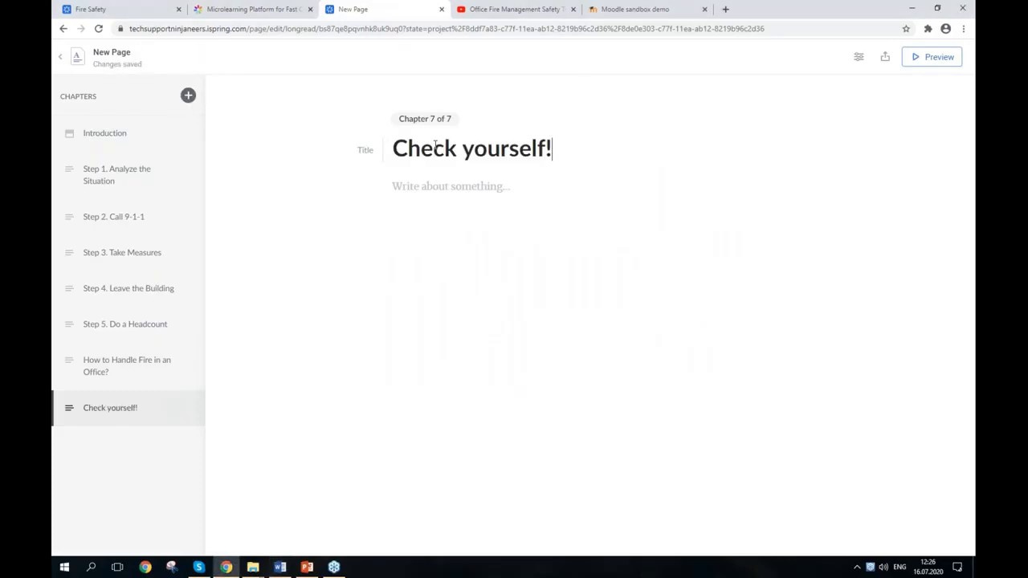
# Step: Insert a question exercise into the body of the "Check yourself!" chapter
pyautogui.click(482, 189)
pyautogui.click(365, 187)
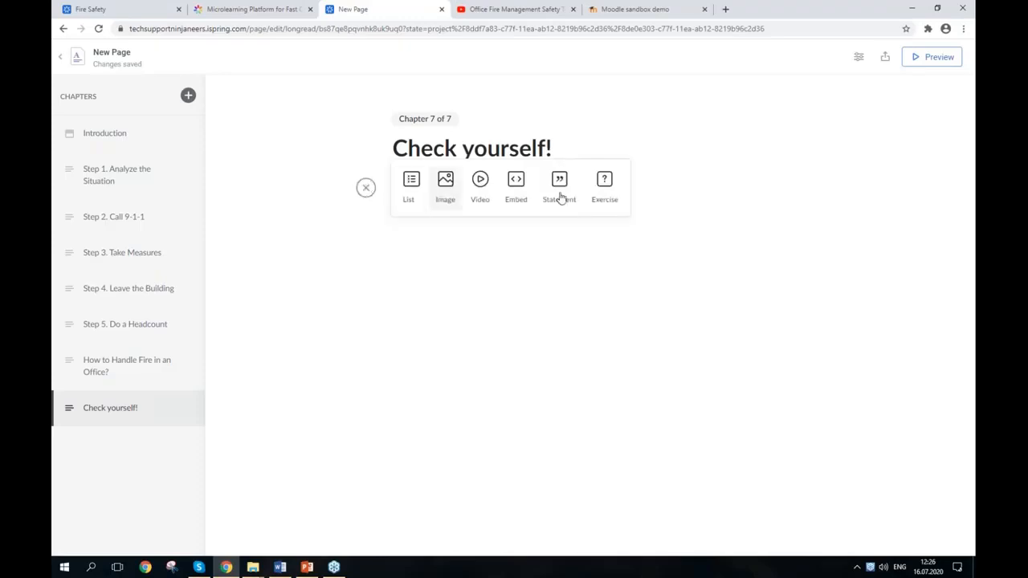
pyautogui.click(606, 183)
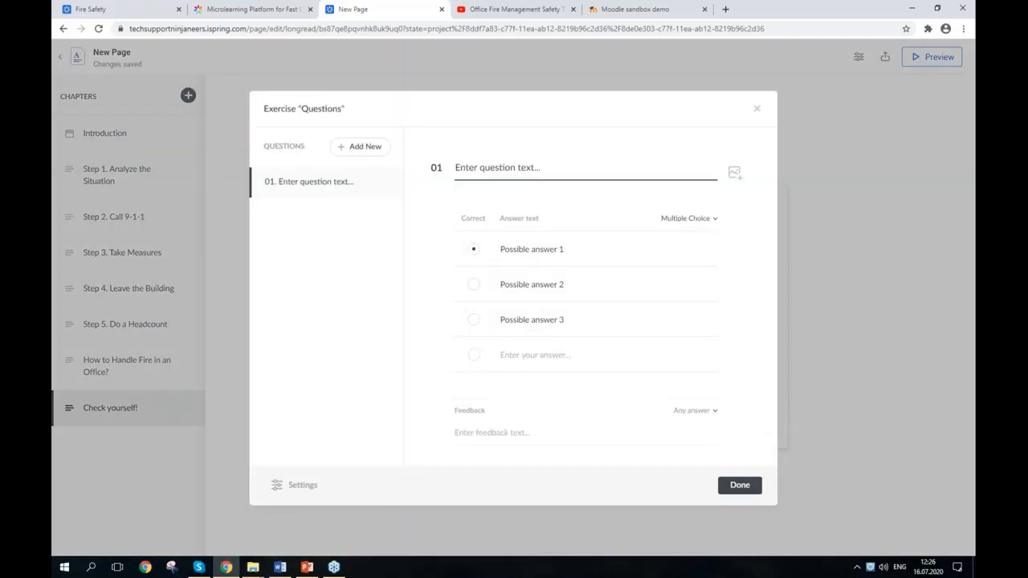
# Step: Examine the exercise's available question types, answer, feedback and image fields, and its answer settings
pyautogui.click(378, 148)
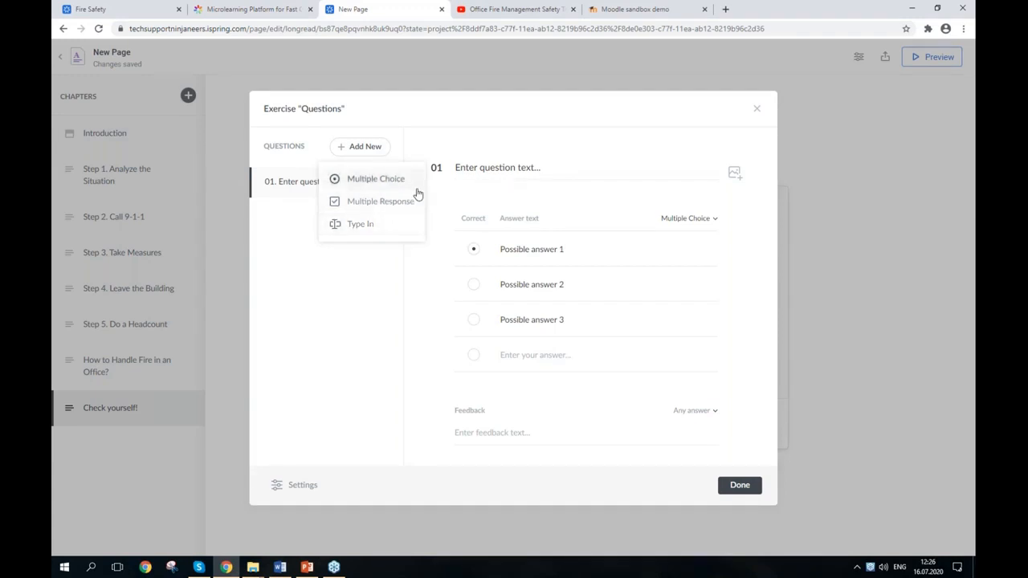
pyautogui.click(462, 196)
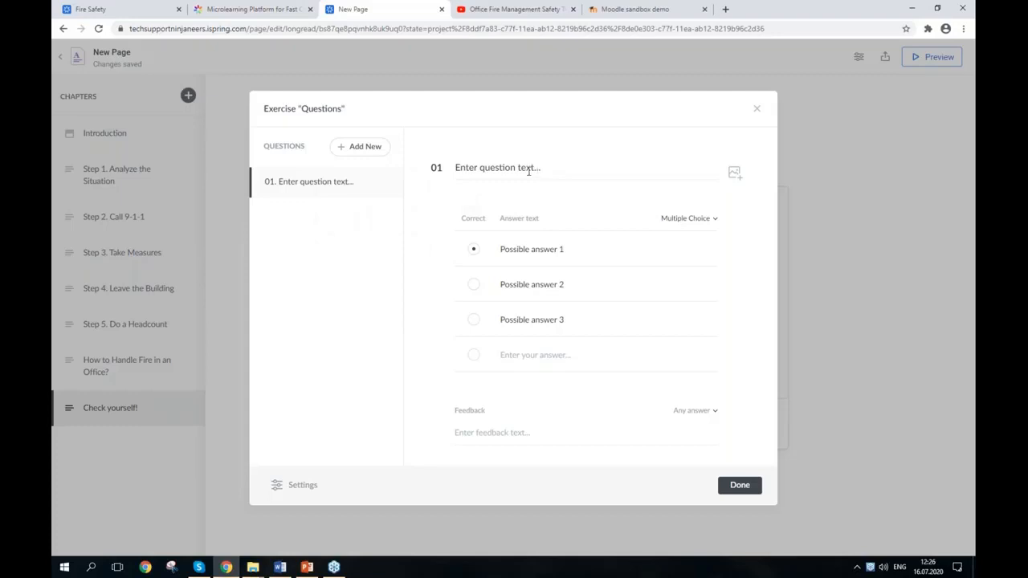
pyautogui.click(556, 252)
pyautogui.click(523, 439)
pyautogui.click(737, 178)
pyautogui.click(298, 492)
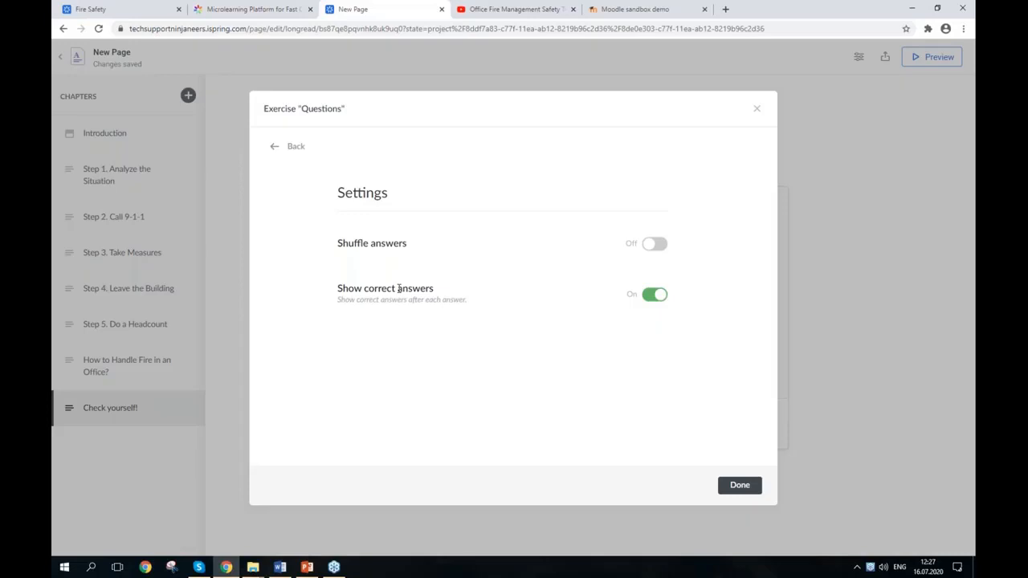
pyautogui.click(283, 151)
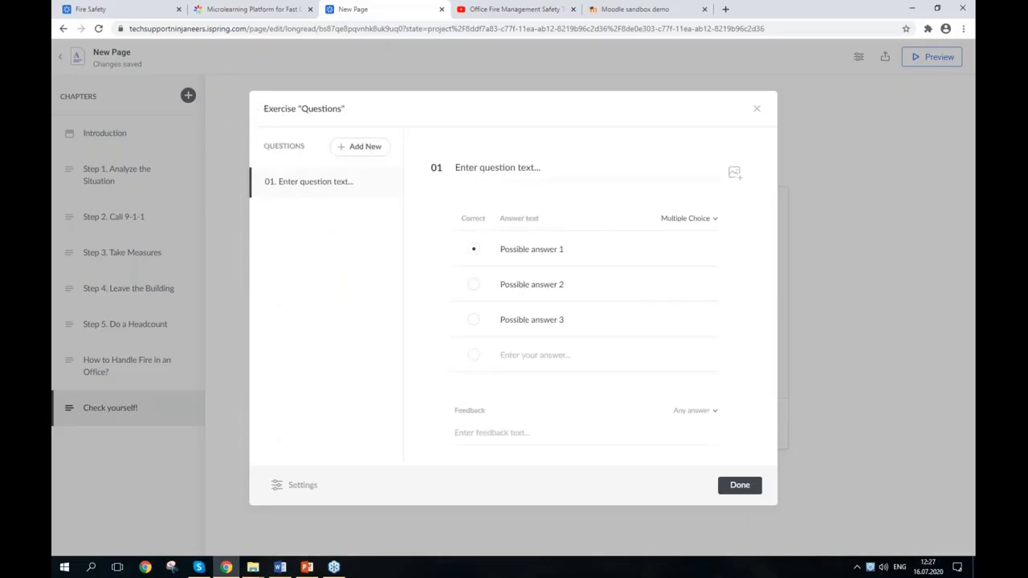
# Step: Title question 01 "Step 1" and enter "Look around and analyze what the danger is and where the fire exits are." as its first answer
pyautogui.hotkey('alt', 'Tab')
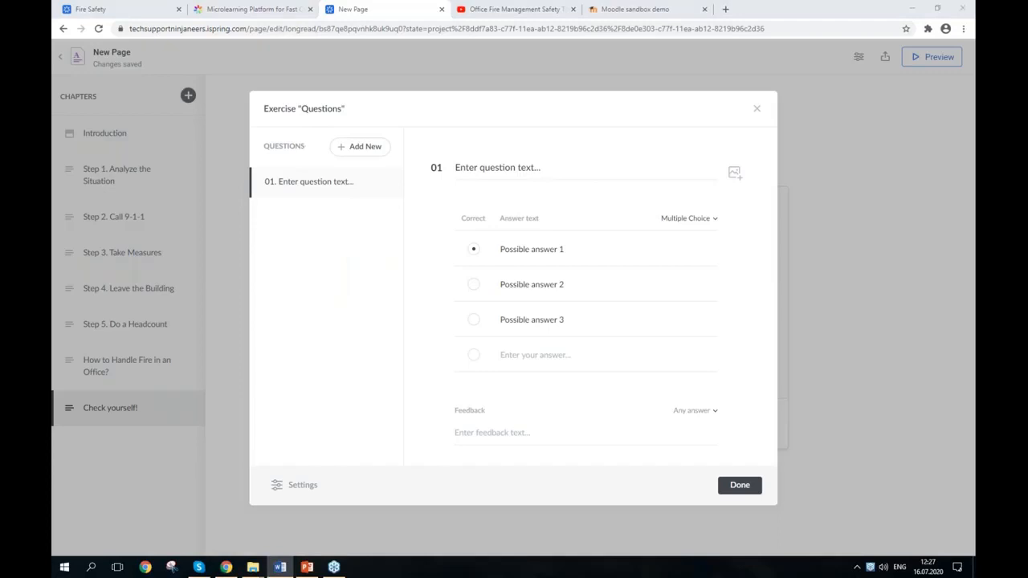
pyautogui.click(493, 172)
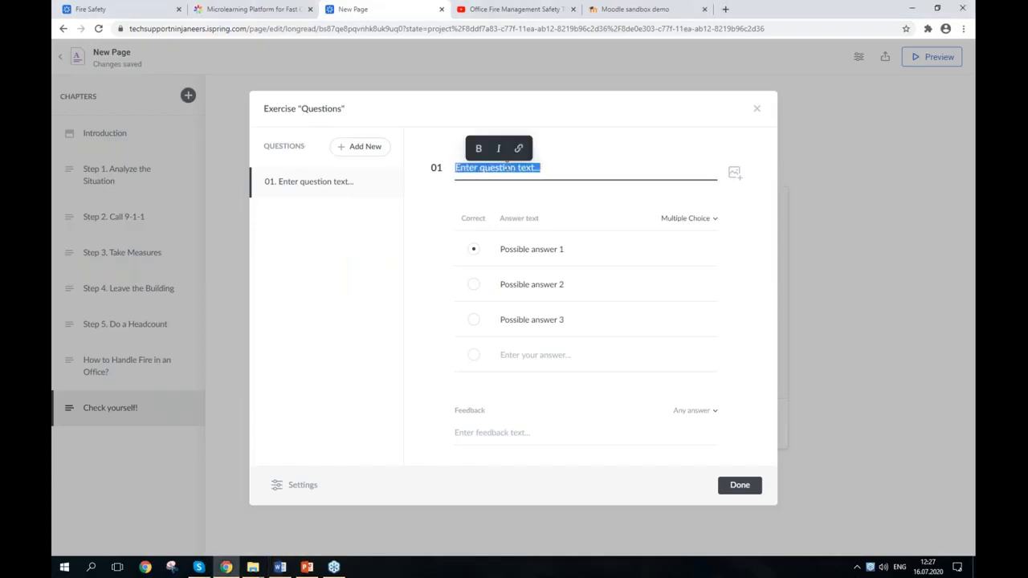
pyautogui.write('Step 1')
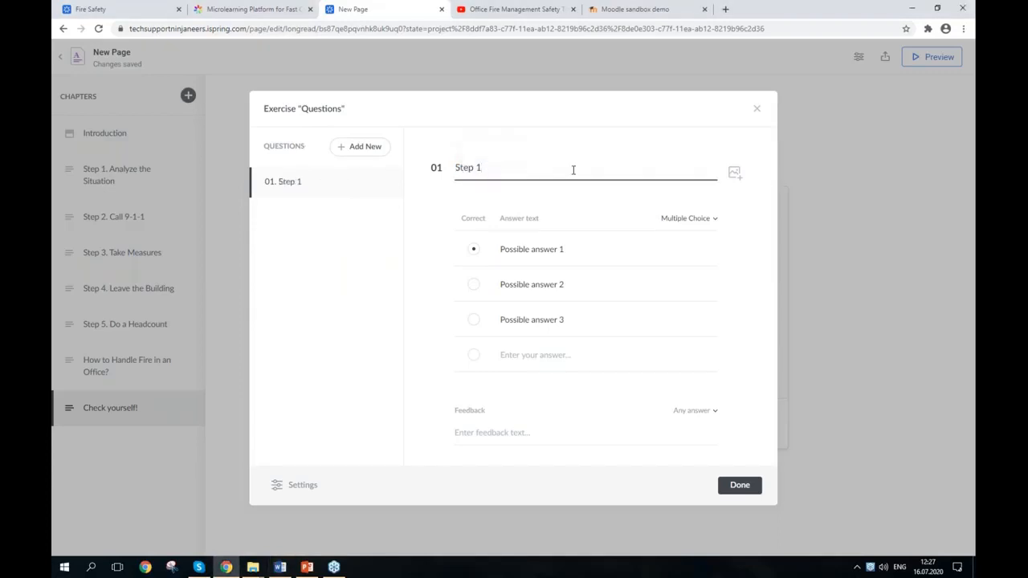
pyautogui.hotkey('alt', 'Tab')
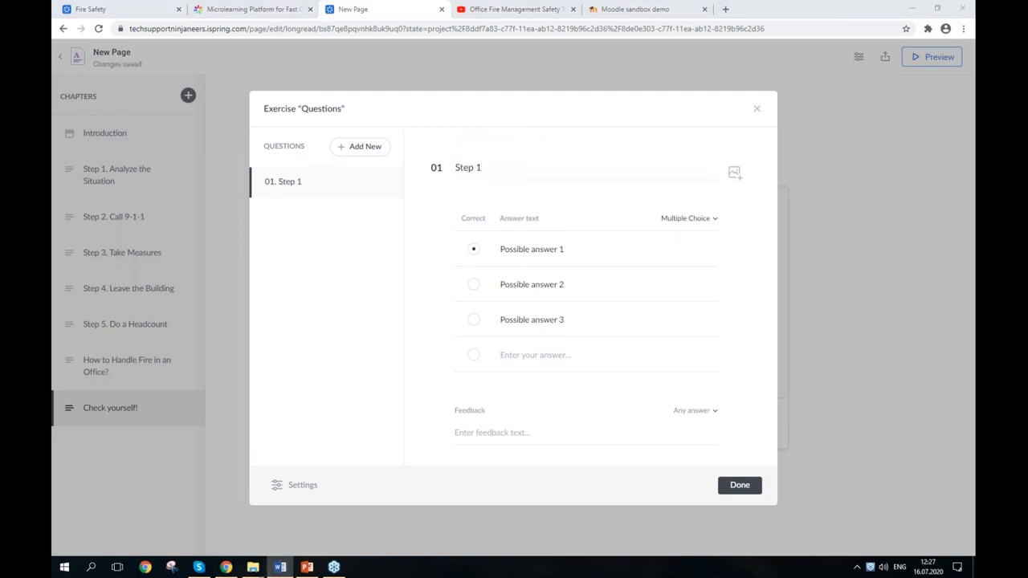
pyautogui.tripleClick(509, 248)
pyautogui.write('Look around and analyze what the danger is and where the fire exits are.')
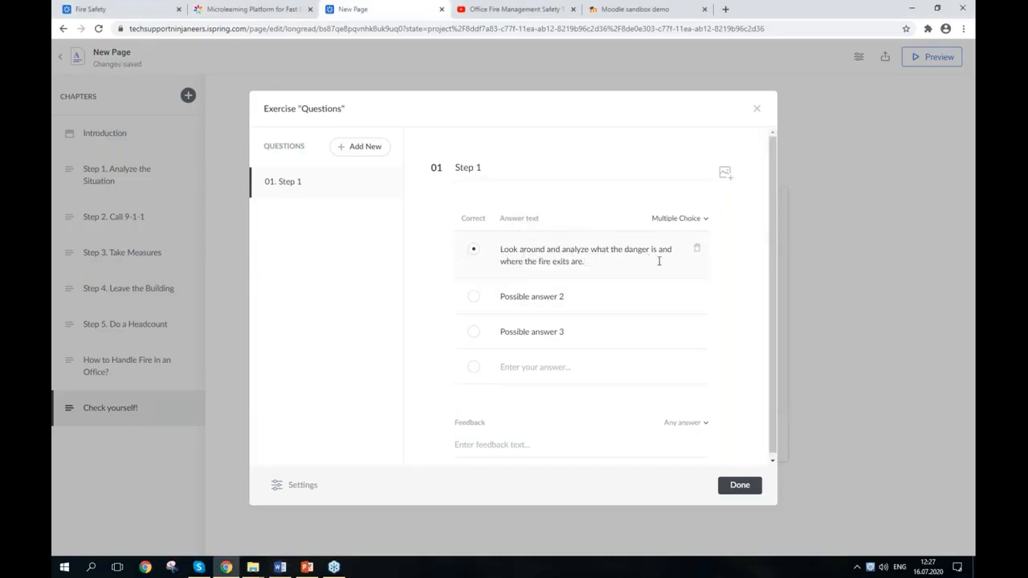
# Step: Set answer 2 to "Run to the hall and tell everyone" and answer 3 to "Collect all your belongings on your desk", keeping answer 1 correct
pyautogui.hotkey('alt', 'Tab')
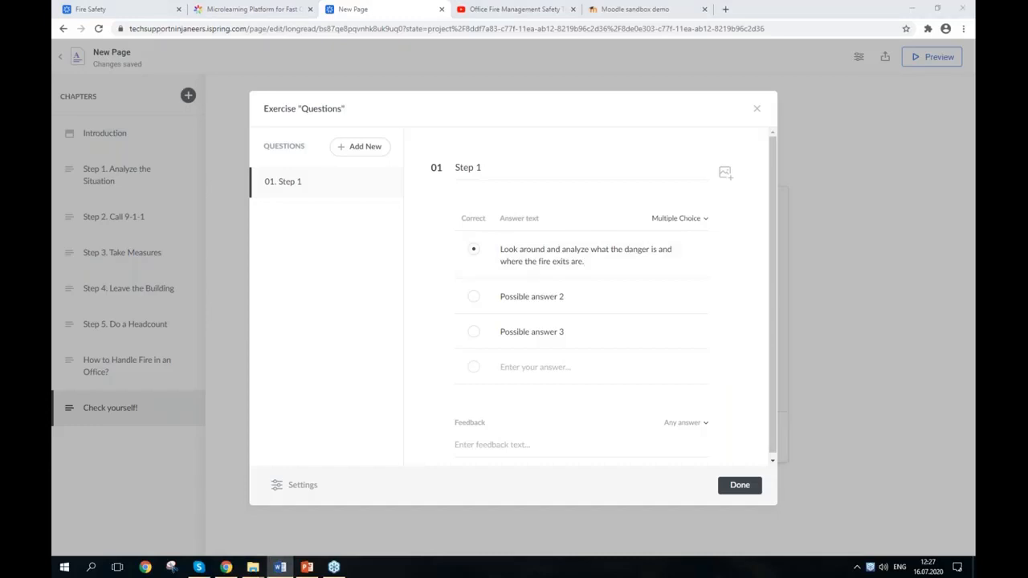
pyautogui.tripleClick(532, 296)
pyautogui.write('Run to thehall and tell everyone')
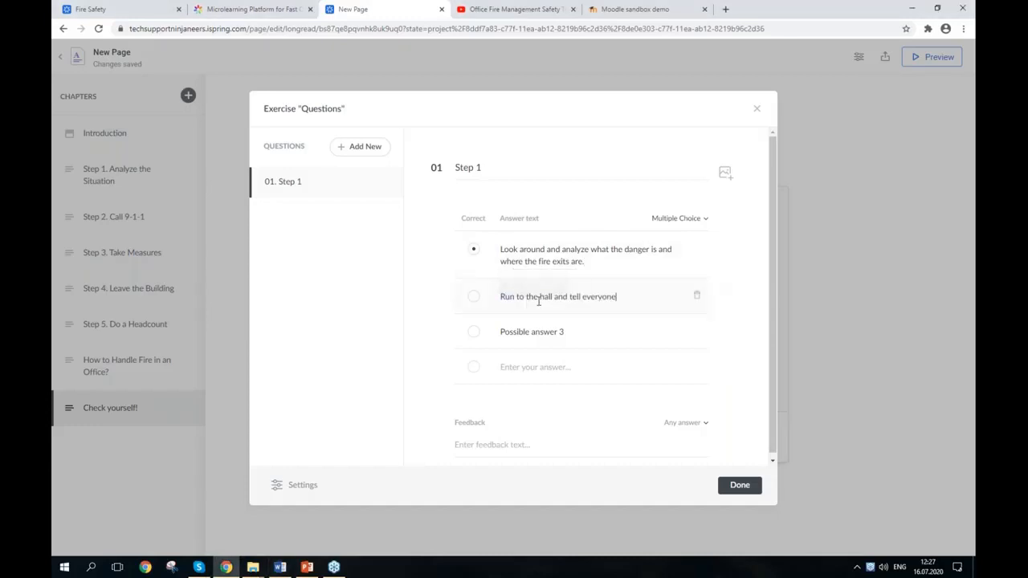
pyautogui.click(537, 297)
pyautogui.hotkey('alt', 'Tab')
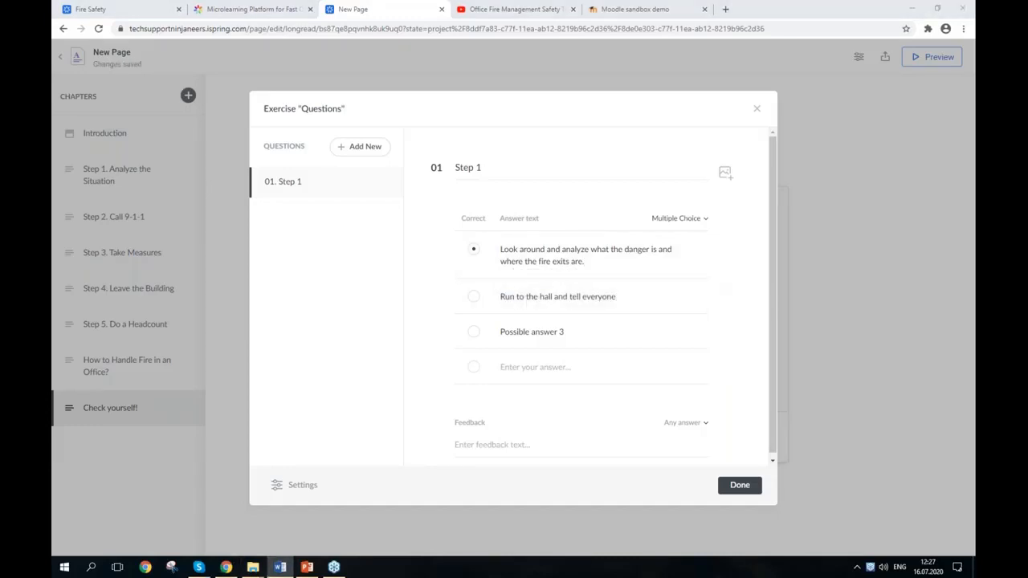
pyautogui.tripleClick(537, 331)
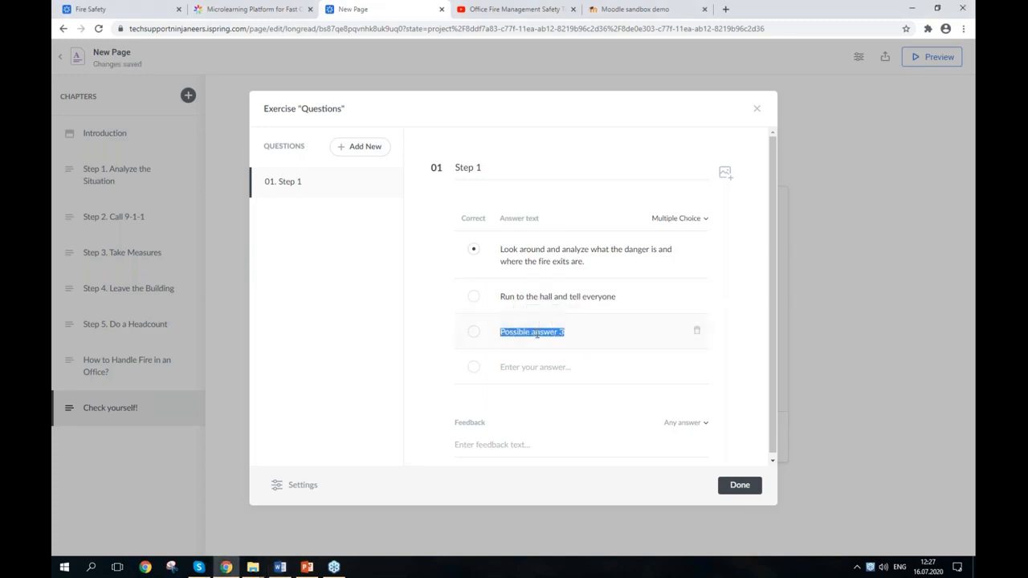
pyautogui.write('Collect all your belongings on your desk')
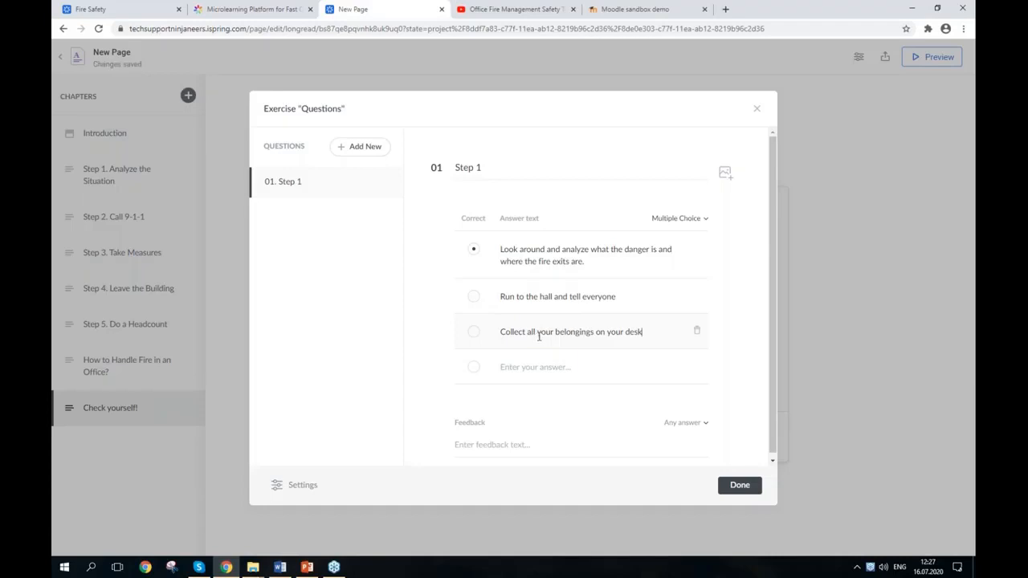
pyautogui.click(473, 253)
# Step: Add a second multiple-choice question to the exercise with the question text "Step 2"
pyautogui.click(389, 149)
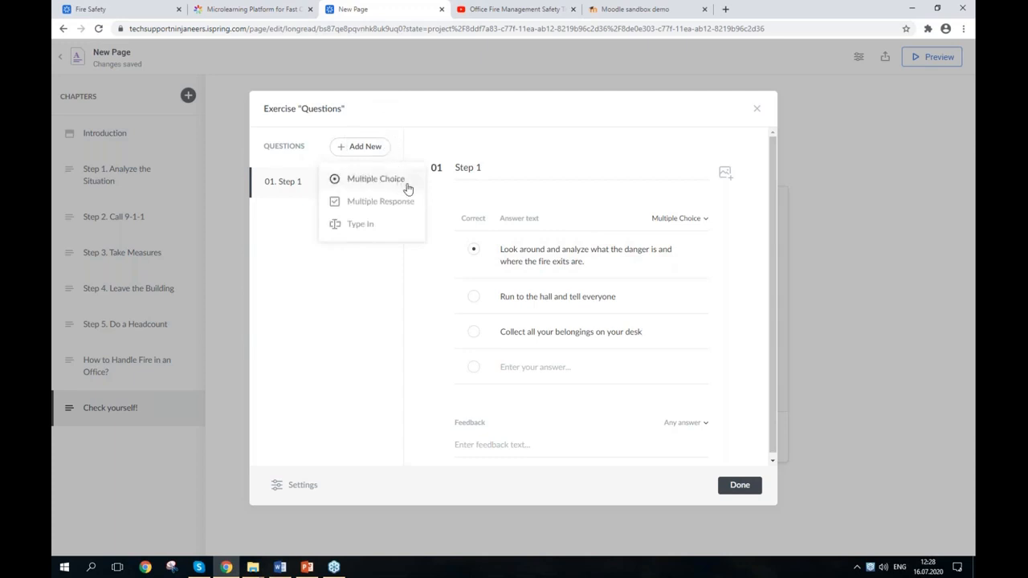
pyautogui.click(407, 186)
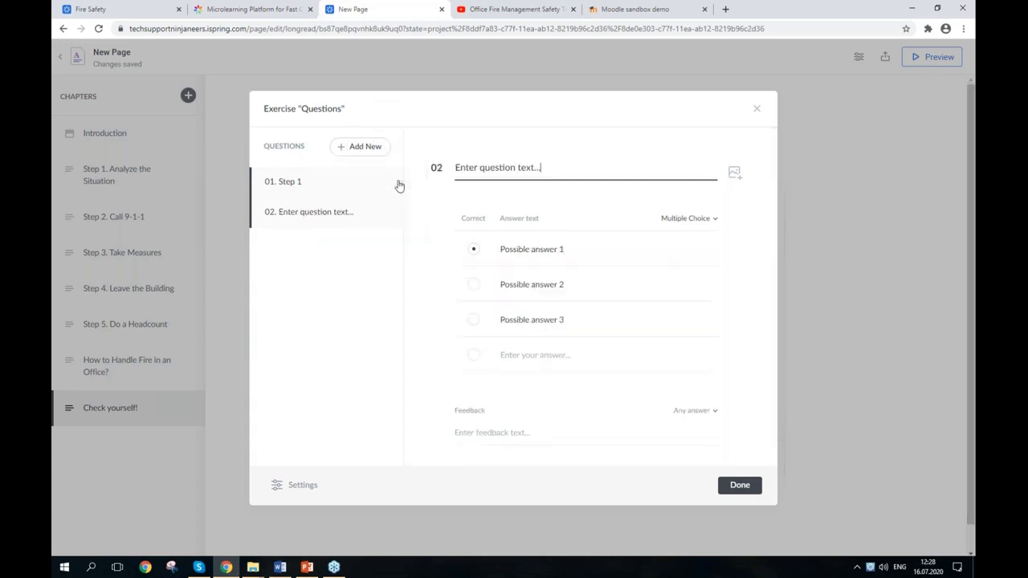
pyautogui.hotkey('alt', 'Tab')
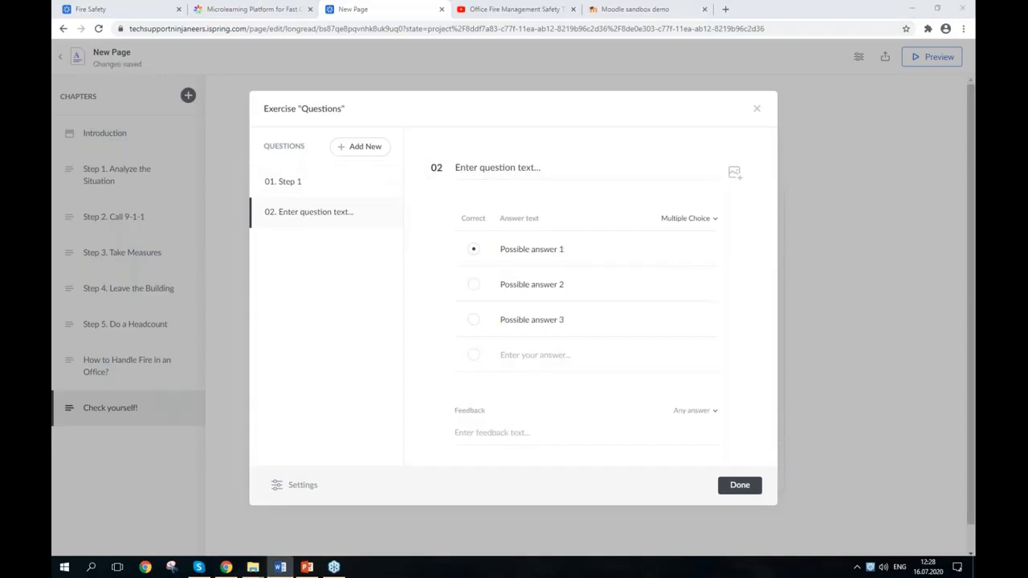
pyautogui.click(546, 165)
pyautogui.write('Step 2')
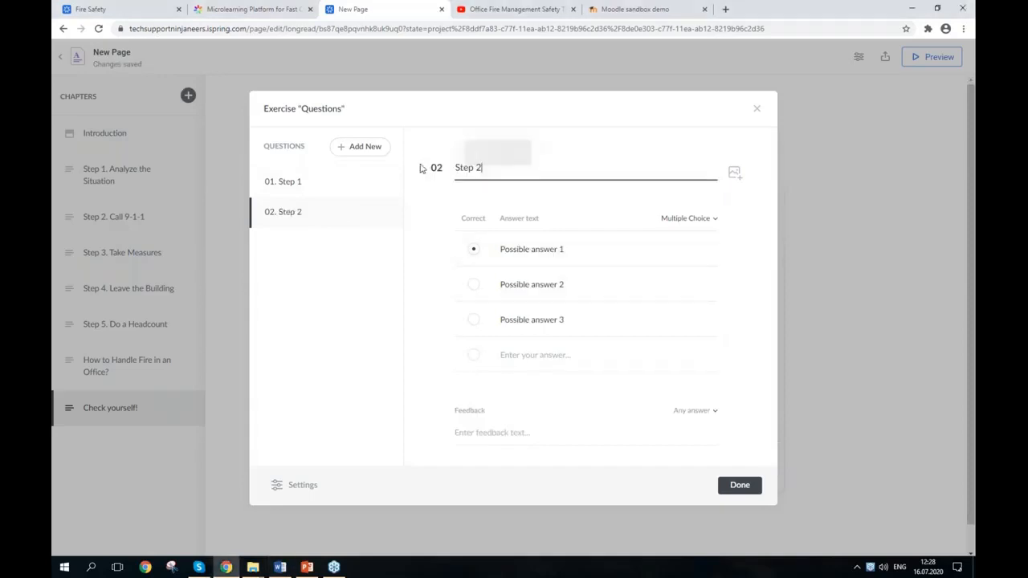
# Step: Set question 02's answer 1 to "Call your friend and tell about it" and answer 2 to "Take pictures of a burning computer"
pyautogui.hotkey('alt', 'Tab')
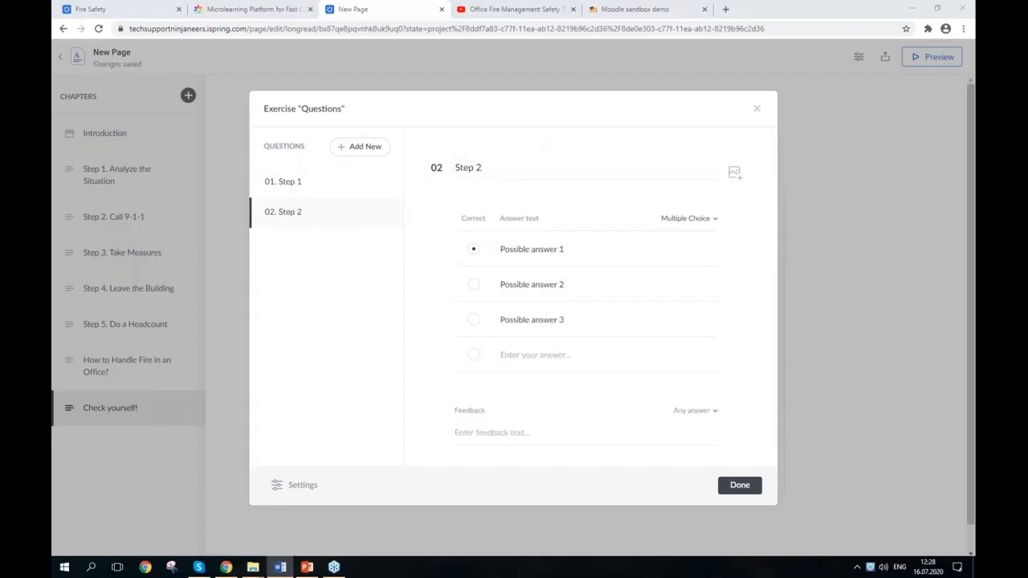
pyautogui.tripleClick(558, 248)
pyautogui.write('Call your friend and tell about it')
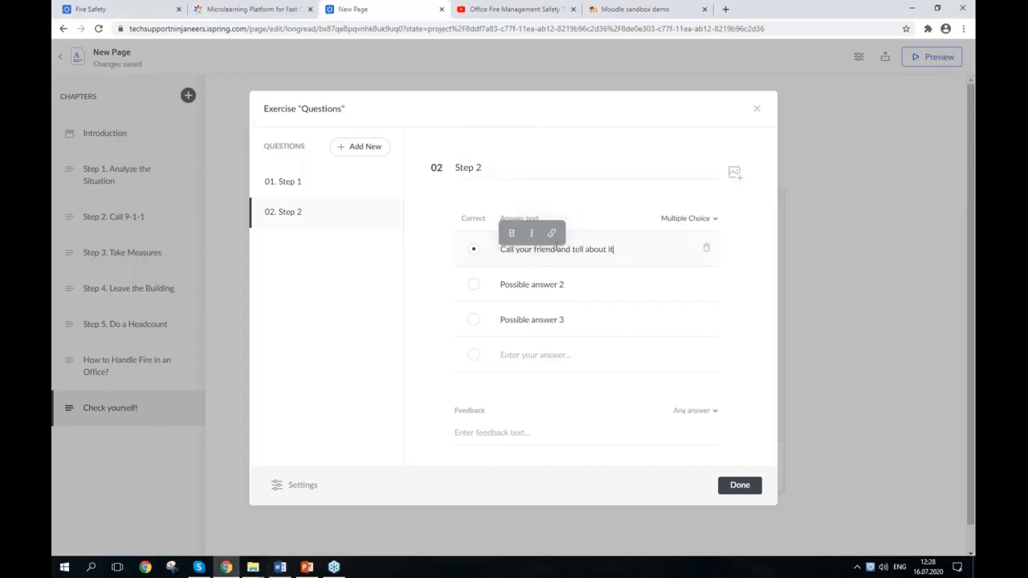
pyautogui.hotkey('alt', 'Tab')
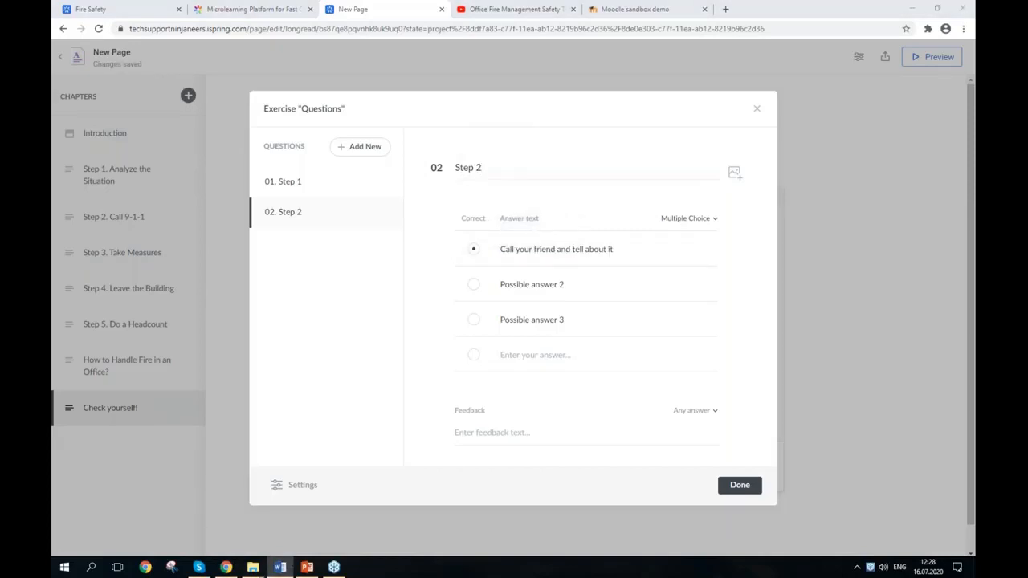
pyautogui.tripleClick(563, 285)
pyautogui.write('Take pictures of a burning computer')
# Step: Set answer 3 to "Call 9-1-1 and tell the dispatcher the address and your personal data" and mark it as the correct answer
pyautogui.hotkey('alt', 'Tab')
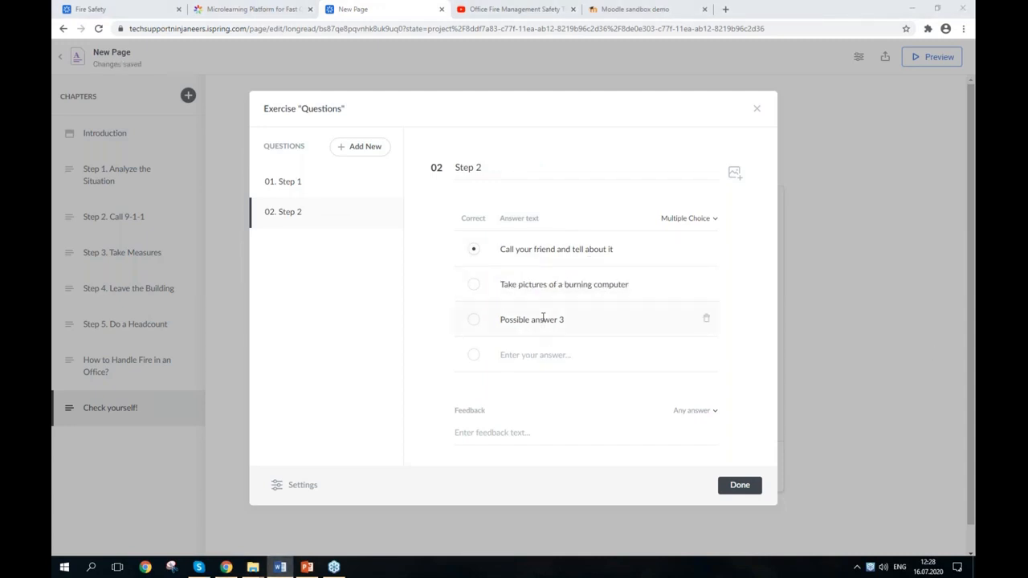
pyautogui.tripleClick(544, 319)
pyautogui.write('Call 9-1-1 and tell the dispatcher the address and your personal data')
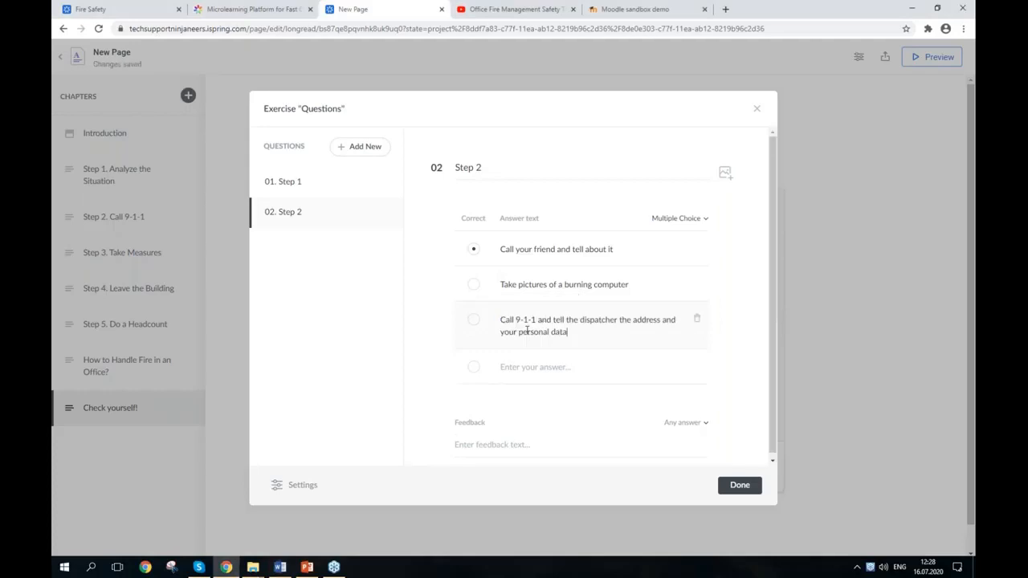
pyautogui.click(474, 324)
# Step: Add a third multiple-choice question to the exercise with the question text "Step 3"
pyautogui.click(379, 149)
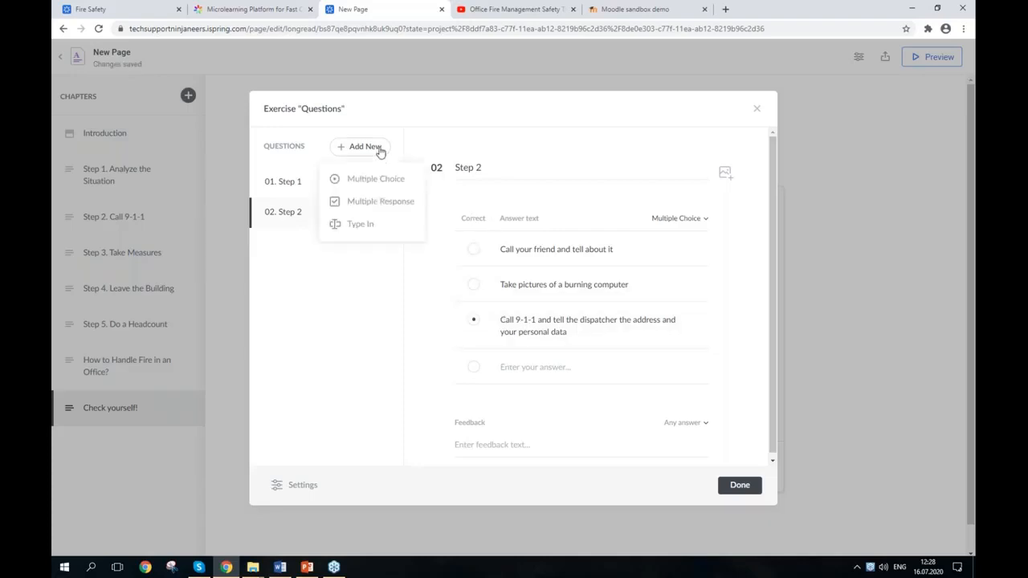
pyautogui.click(411, 179)
pyautogui.hotkey('alt', 'Tab')
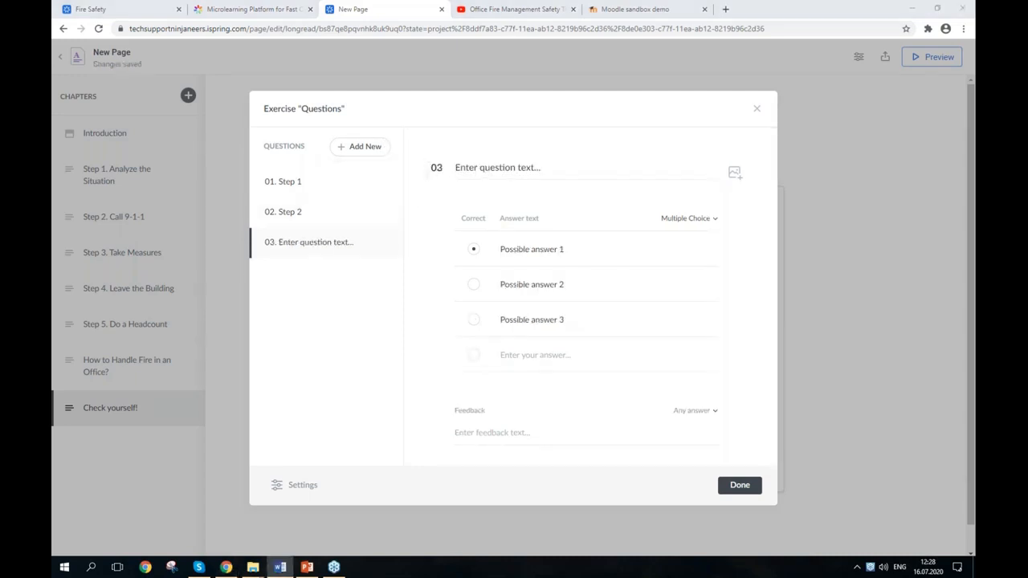
pyautogui.click(526, 168)
pyautogui.write('Step 3')
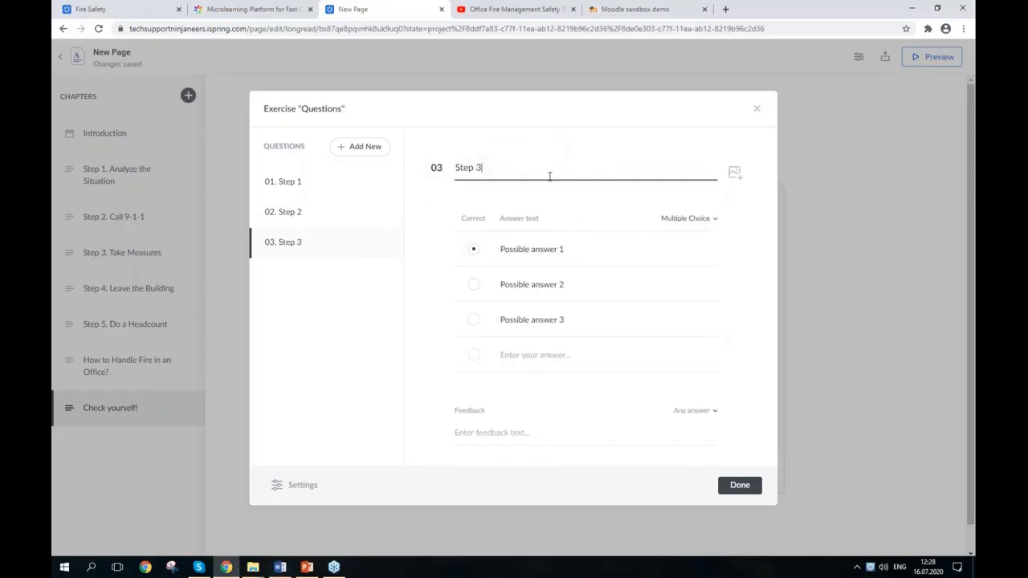
# Step: Set question 03's answer 1 to "Get out of the room and follow the evacuation signs" and answer 2 to "Run to the elevator"
pyautogui.hotkey('alt', 'Tab')
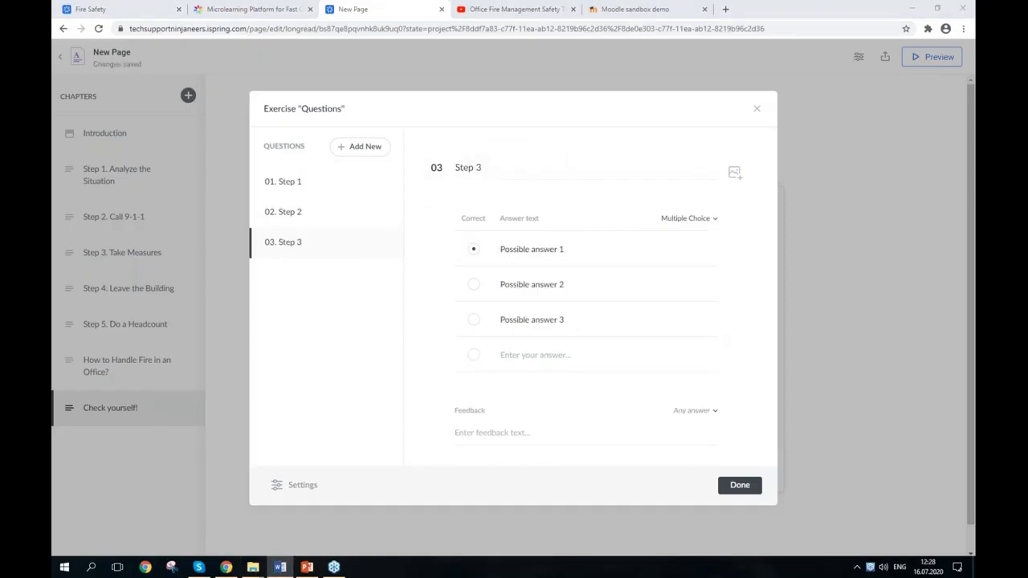
pyautogui.tripleClick(556, 249)
pyautogui.write('Get out of the room and follow the evacuation signs')
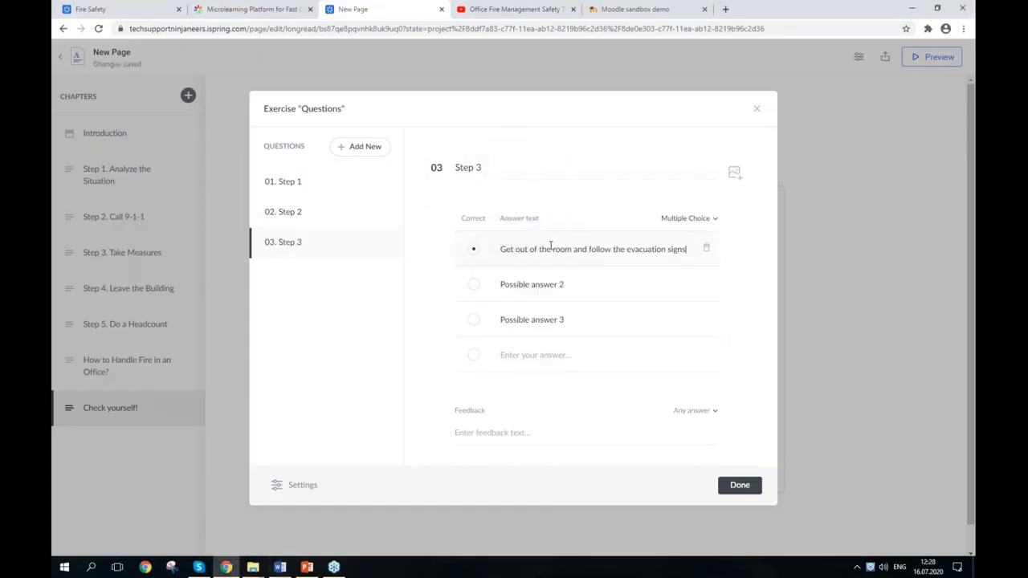
pyautogui.hotkey('alt', 'Tab')
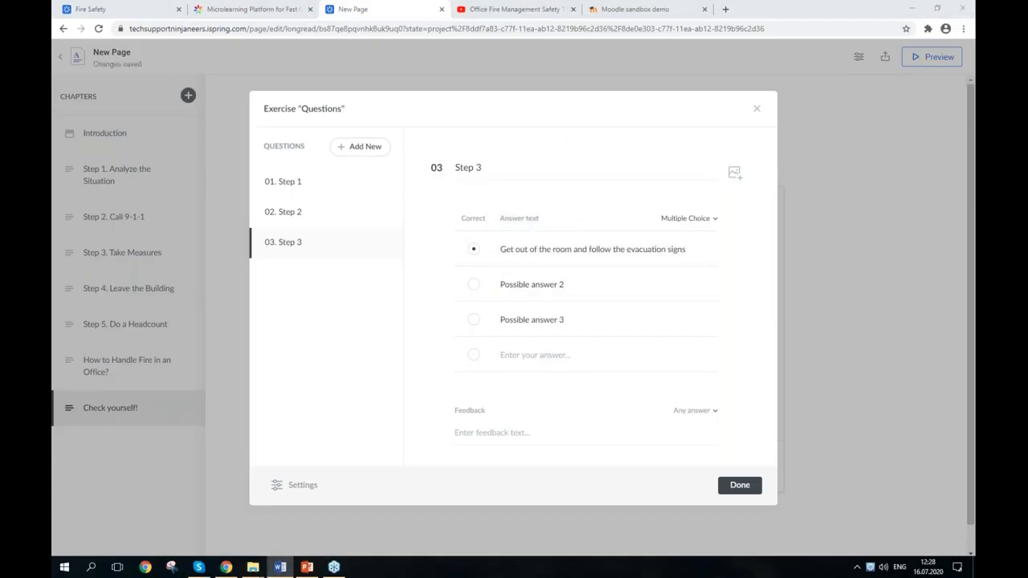
pyautogui.tripleClick(536, 284)
pyautogui.write('Run to the elevator')
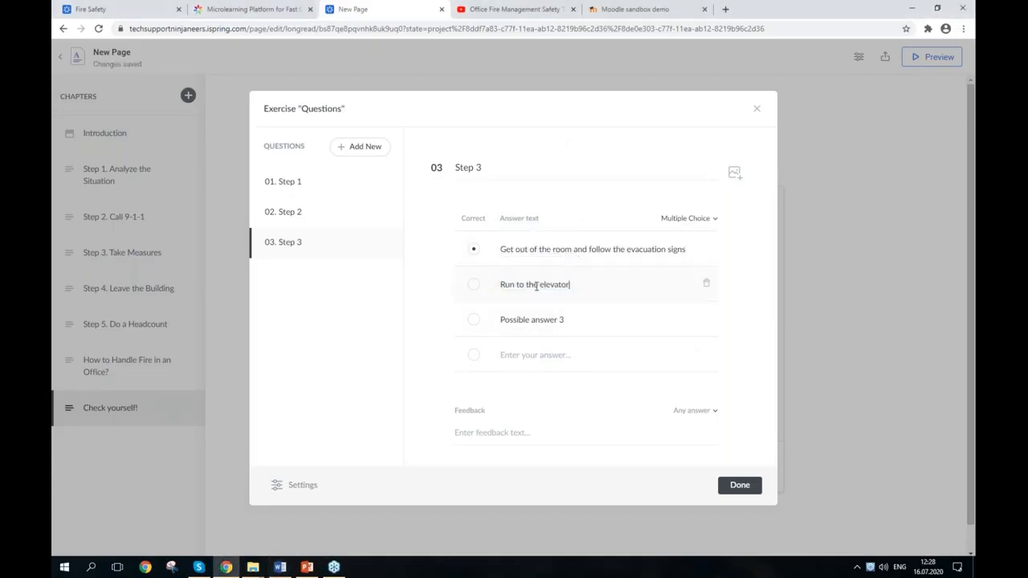
# Step: Set answer 3 to "Go to the main stairway on the other side of the building" and finish editing the exercise
pyautogui.hotkey('alt', 'Tab')
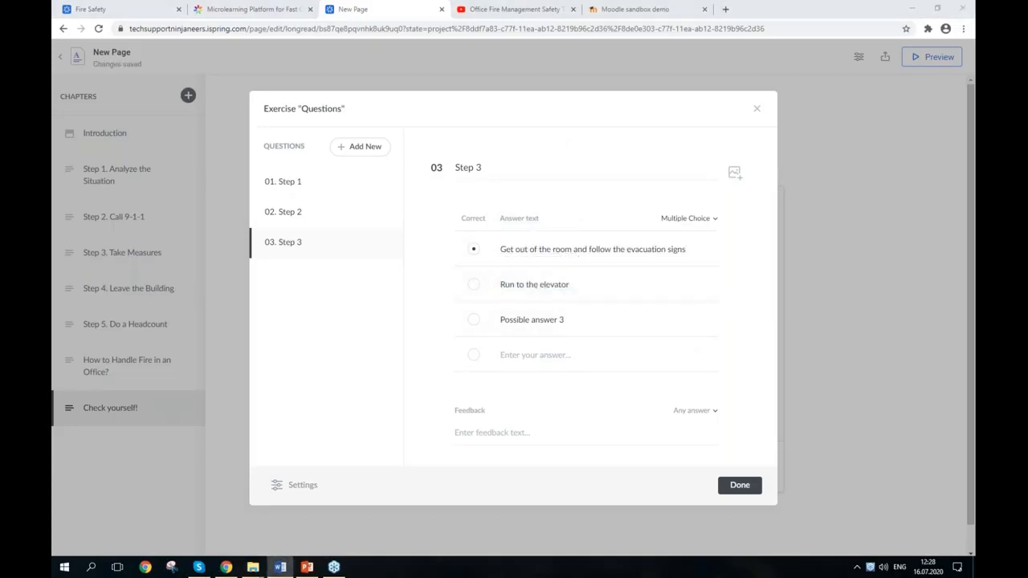
pyautogui.tripleClick(549, 319)
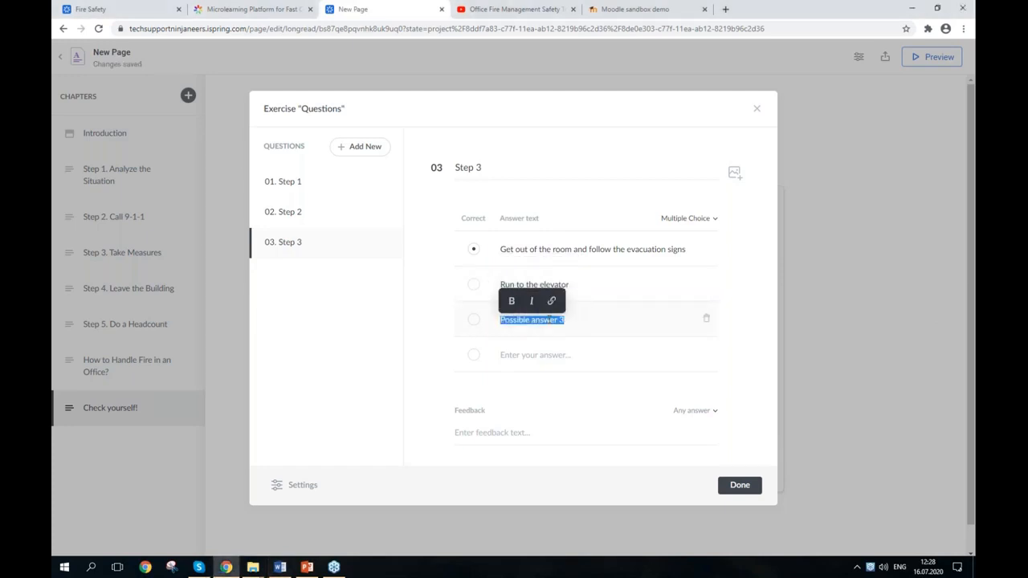
pyautogui.write('Go to the main stairway on the other side of the building')
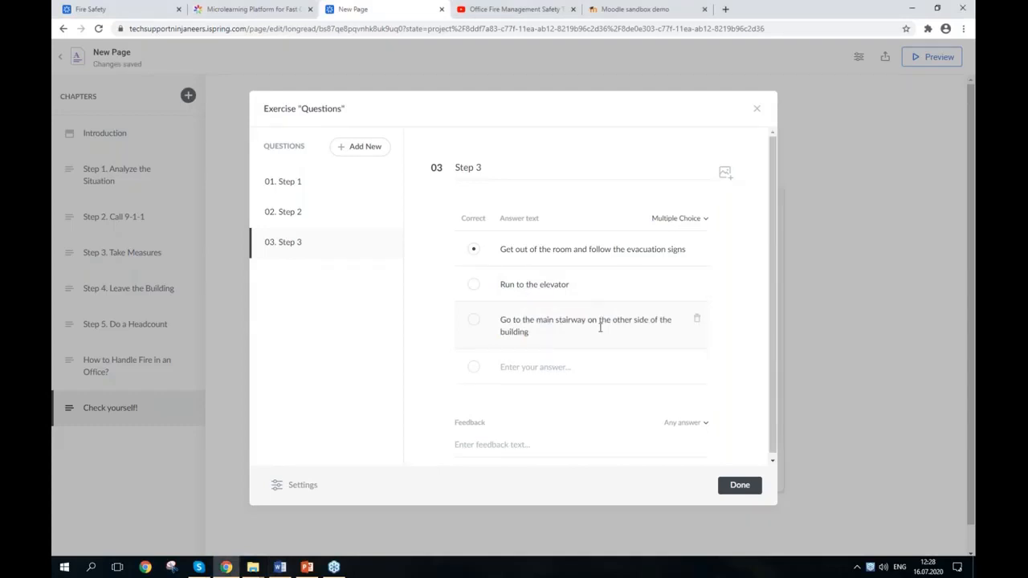
pyautogui.click(737, 491)
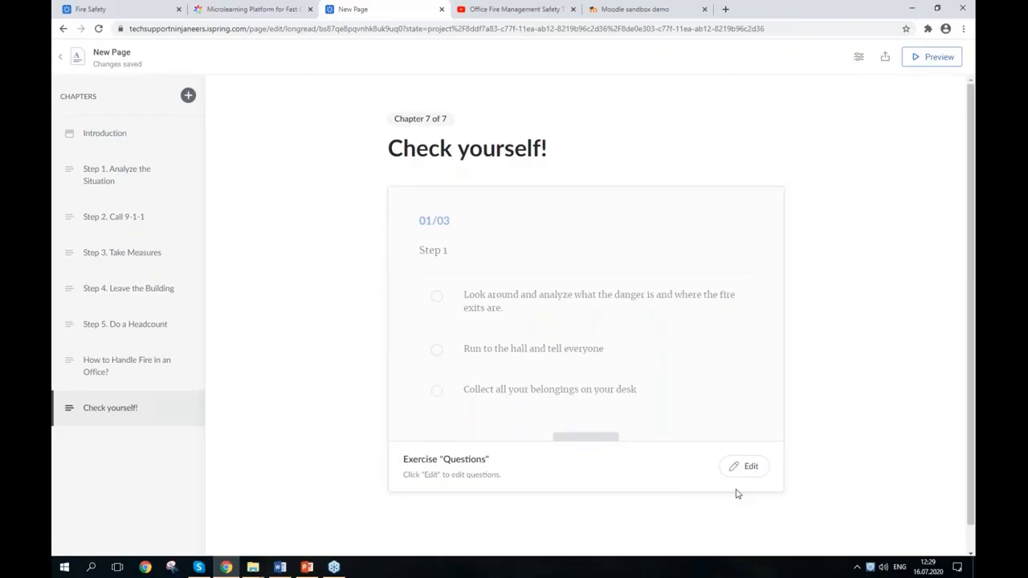
# Step: Open the page settings and set the theme's accent color to a custom bright red
pyautogui.click(856, 64)
pyautogui.click(856, 64)
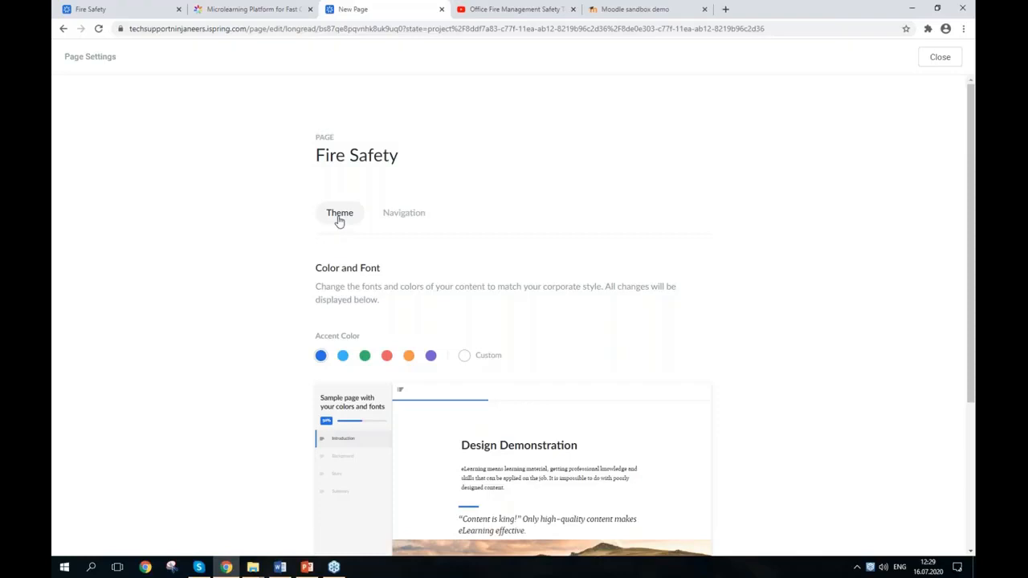
pyautogui.scroll(-2, 340, 221)
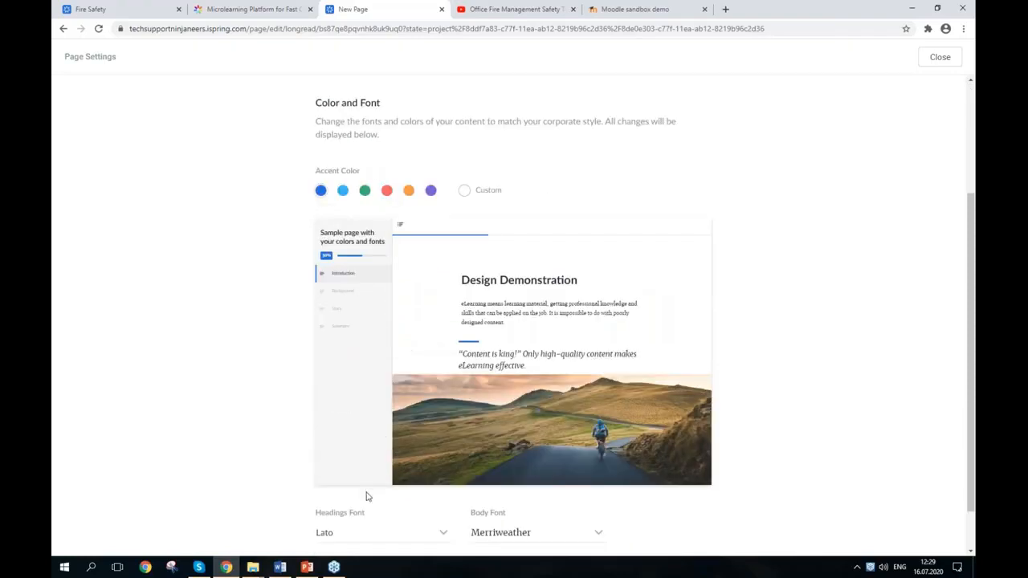
pyautogui.click(490, 196)
pyautogui.click(551, 234)
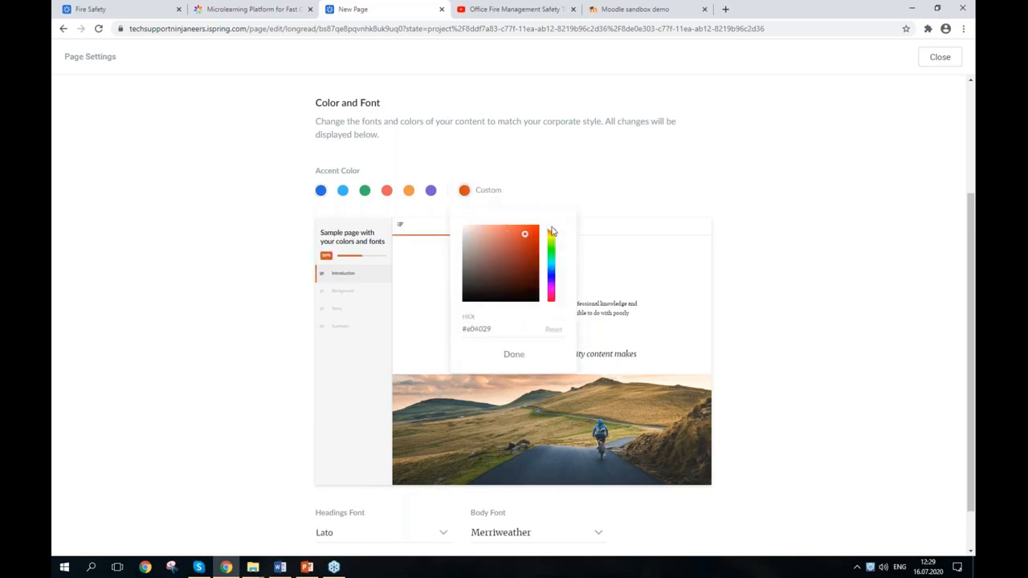
pyautogui.moveTo(525, 234); pyautogui.dragTo(538, 234)
pyautogui.click(511, 356)
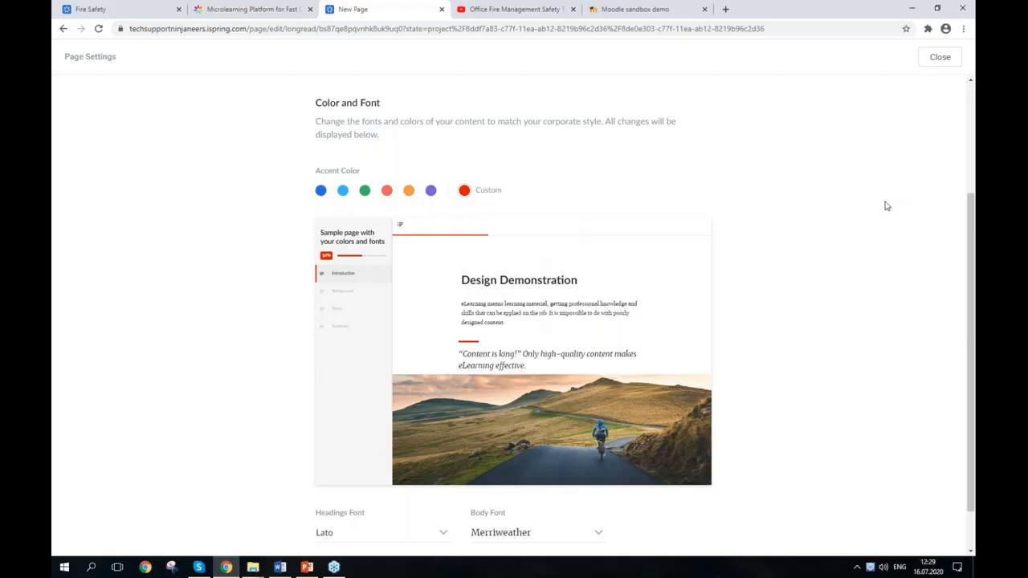
# Step: Set the theme's headings font to Open Sans and its body font to Roboto
pyautogui.scroll(-1, 881, 207)
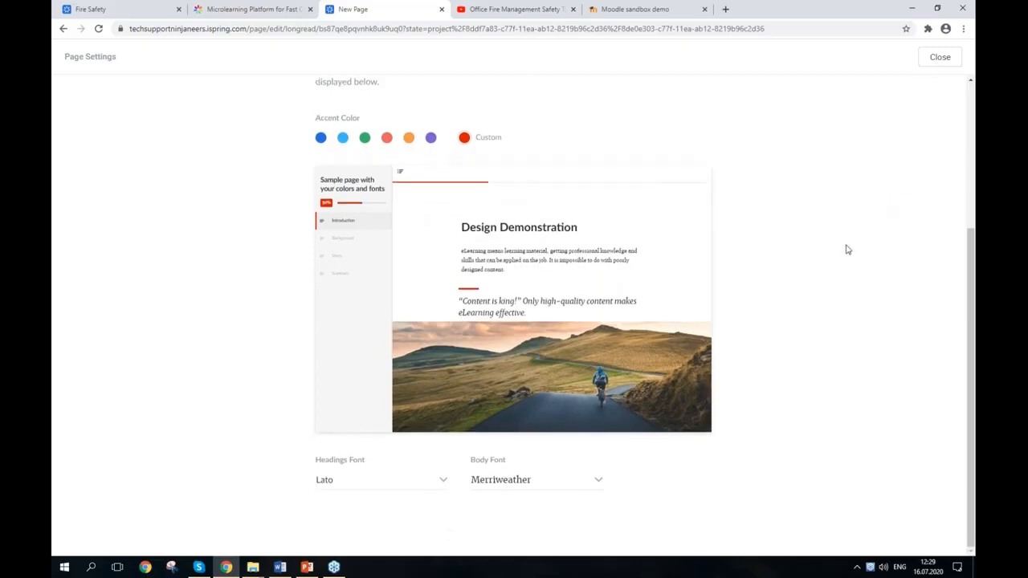
pyautogui.click(363, 479)
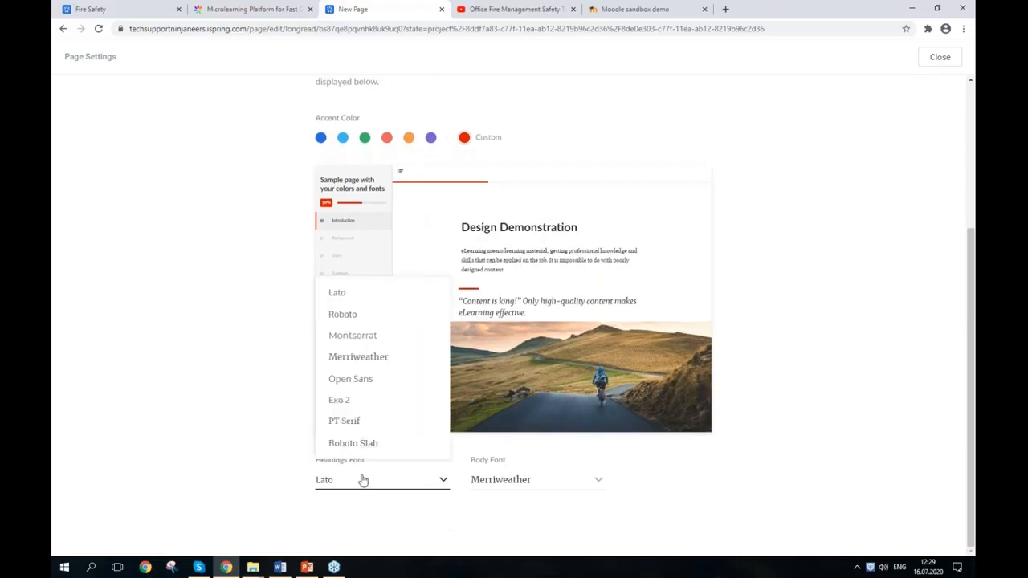
pyautogui.click(376, 379)
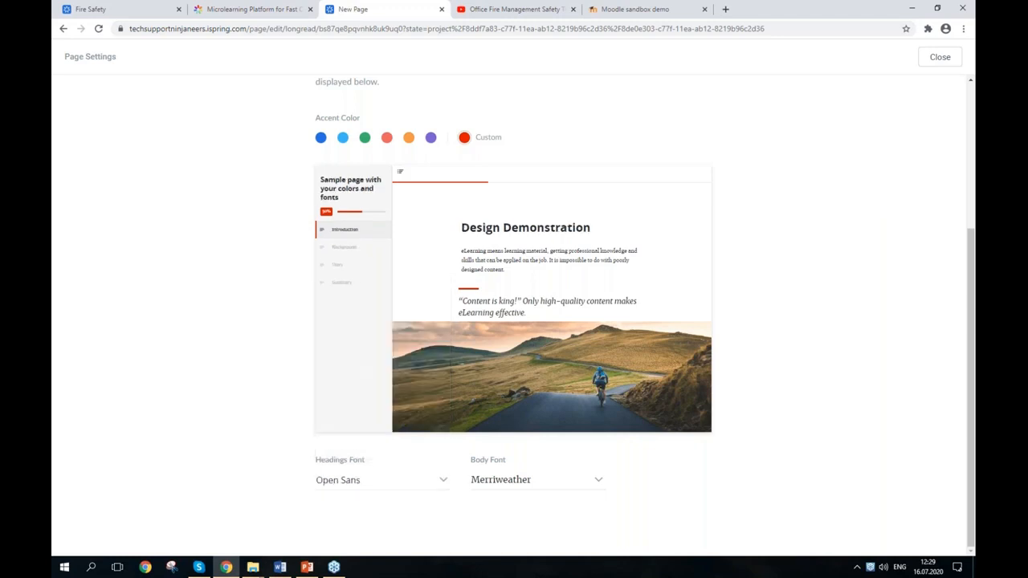
pyautogui.click(509, 482)
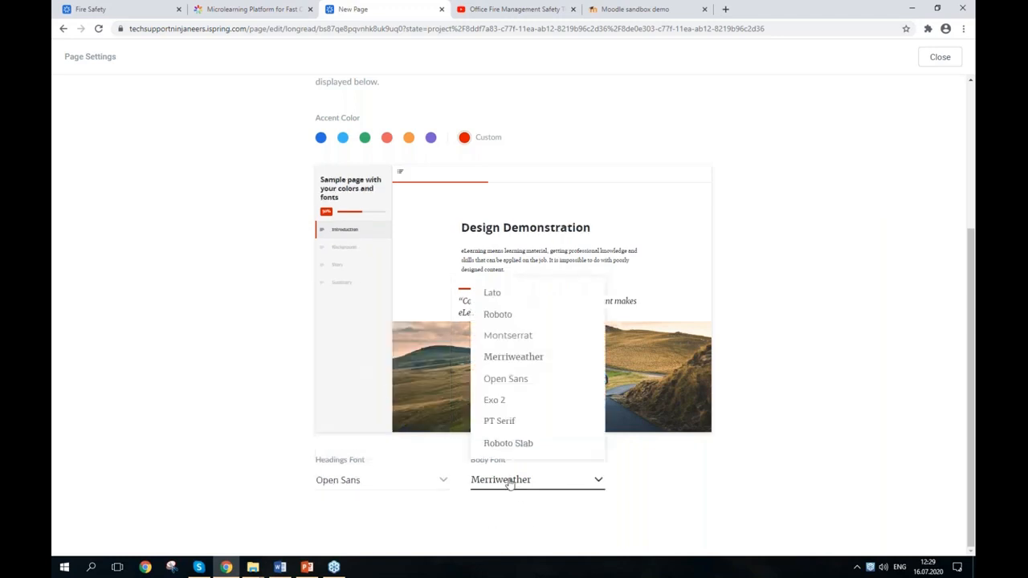
pyautogui.click(530, 317)
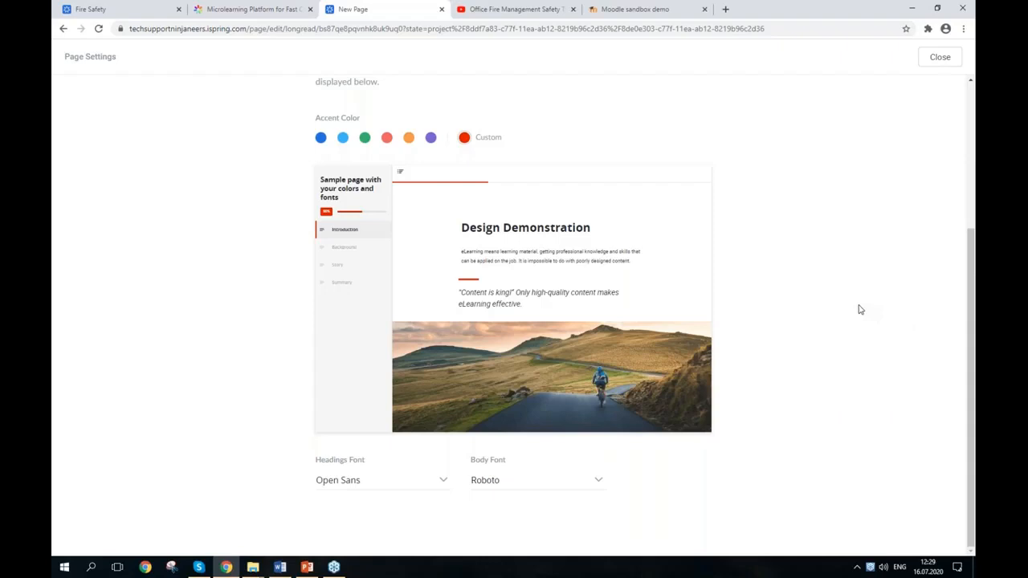
# Step: Set the page's navigation mode to Restricted and close the page settings
pyautogui.scroll(3, 860, 309)
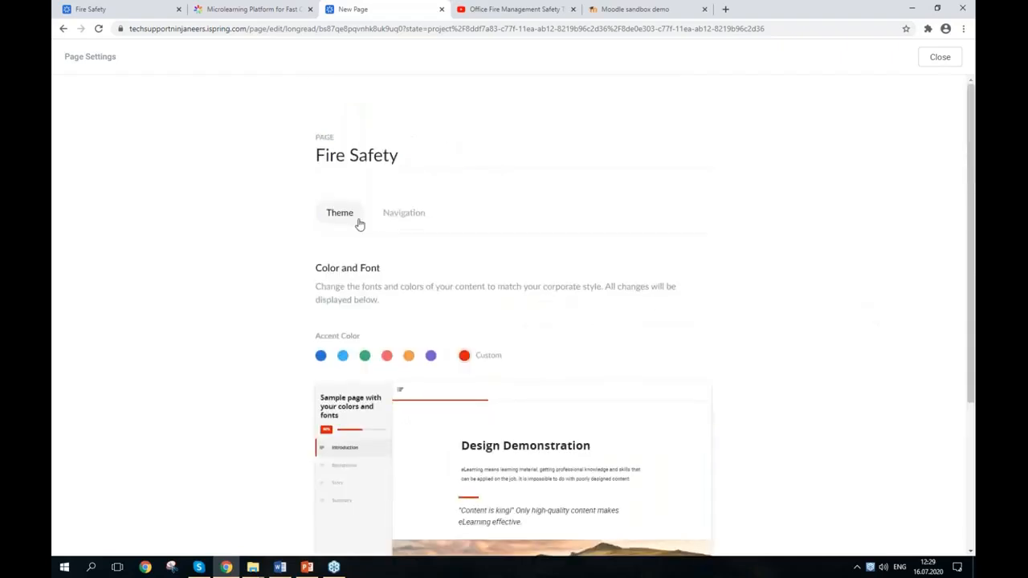
pyautogui.click(403, 222)
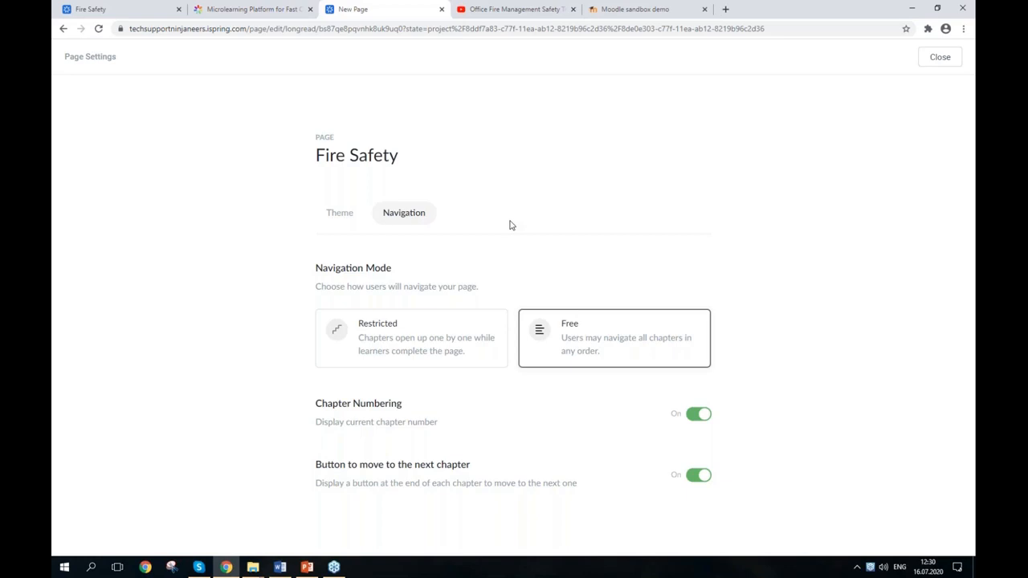
pyautogui.click(673, 352)
pyautogui.click(467, 328)
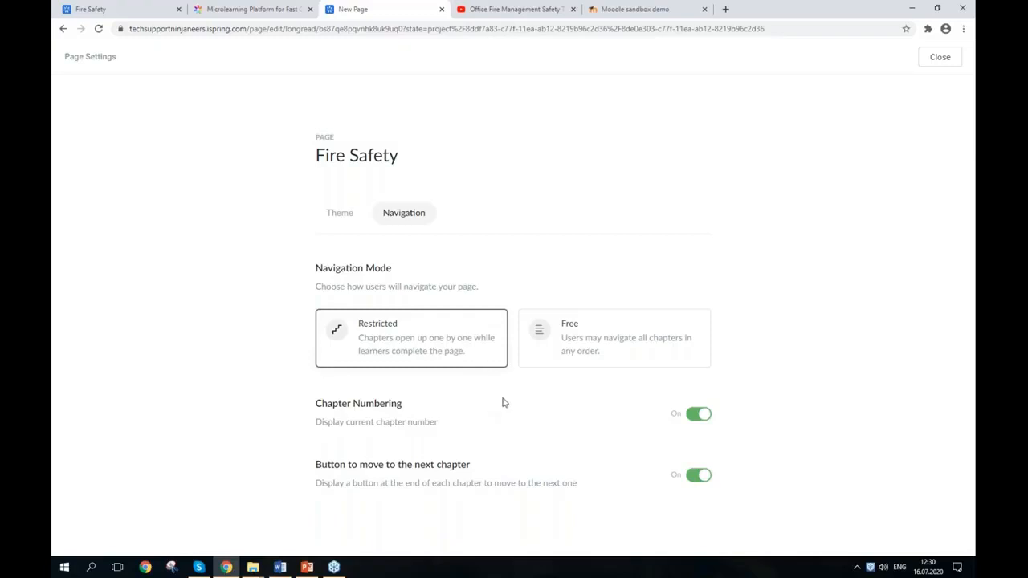
pyautogui.click(935, 65)
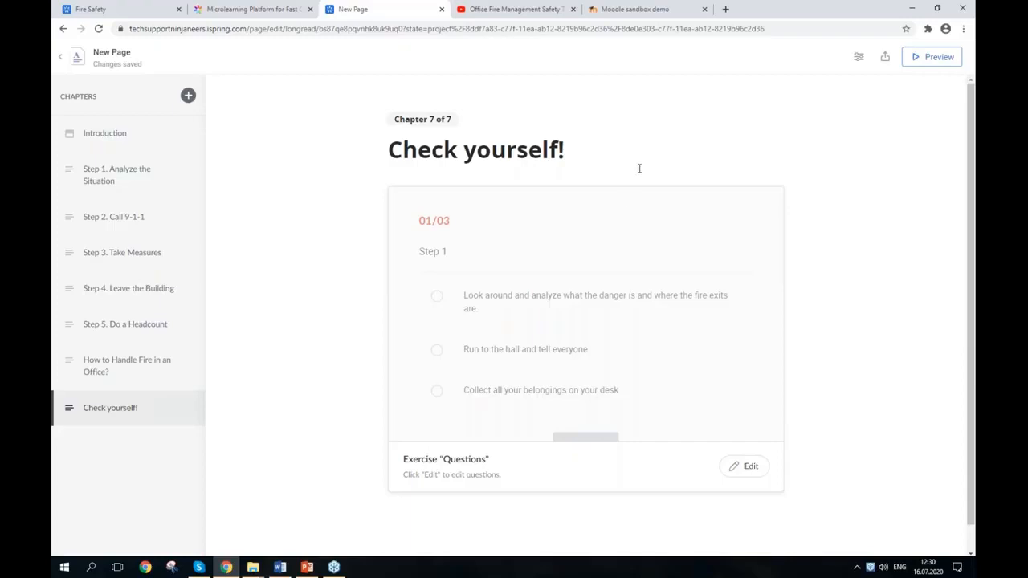
# Step: Preview the page, read the introduction and the Step 1 chapter, briefly play its embedded video, and continue to Step 2
pyautogui.click(928, 58)
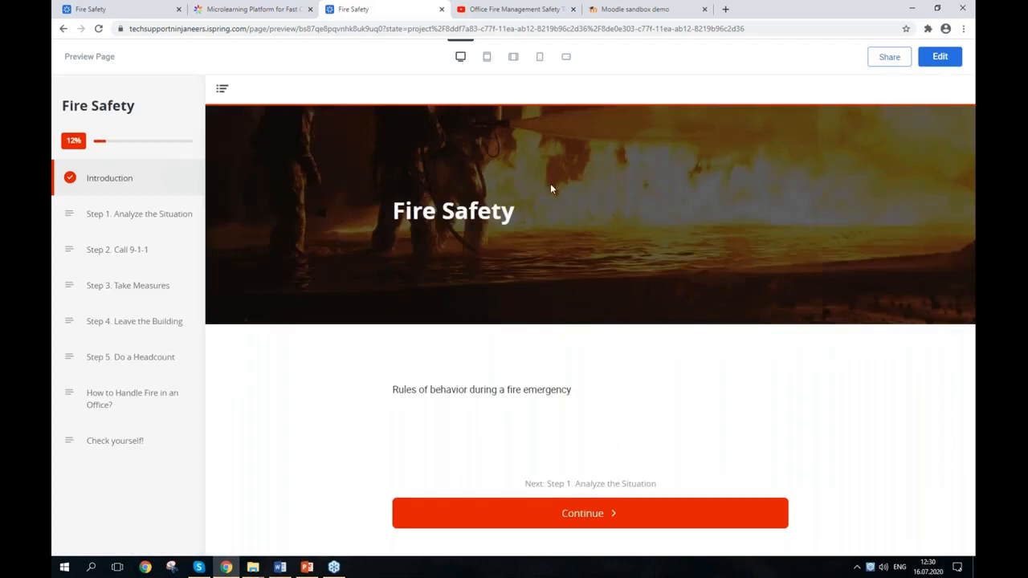
pyautogui.click(590, 518)
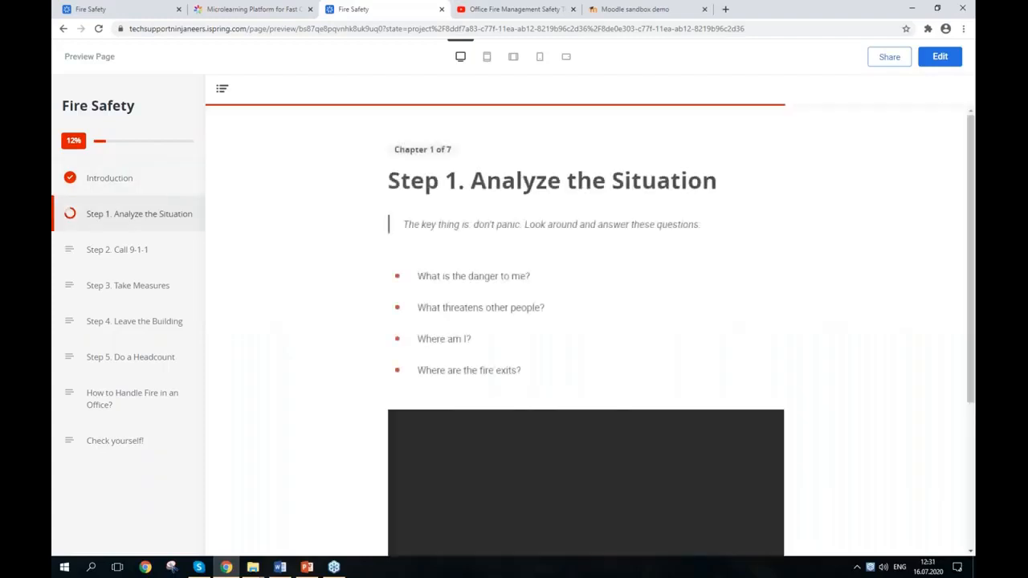
pyautogui.scroll(-1, 589, 248)
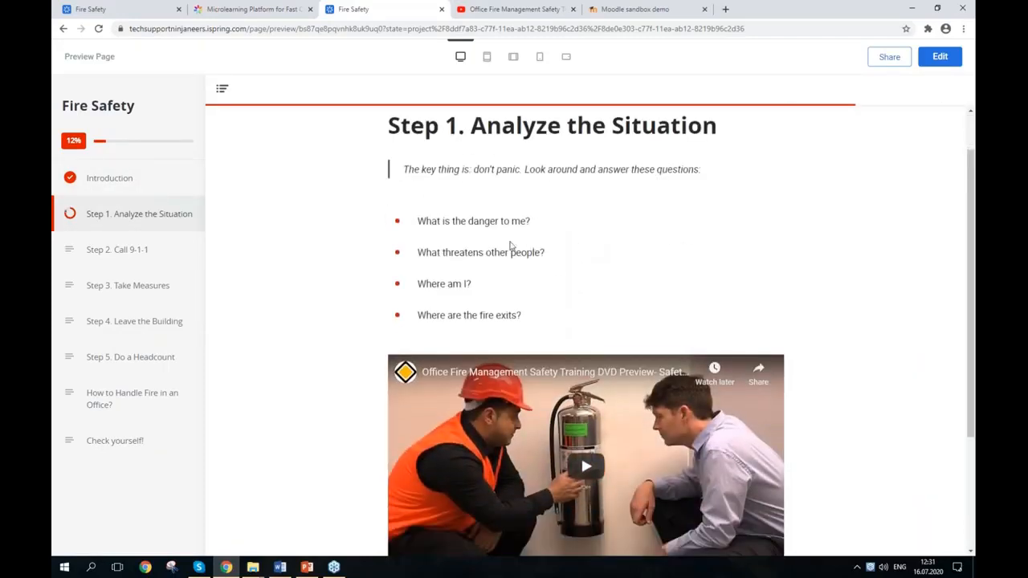
pyautogui.scroll(-3, 516, 245)
pyautogui.click(585, 300)
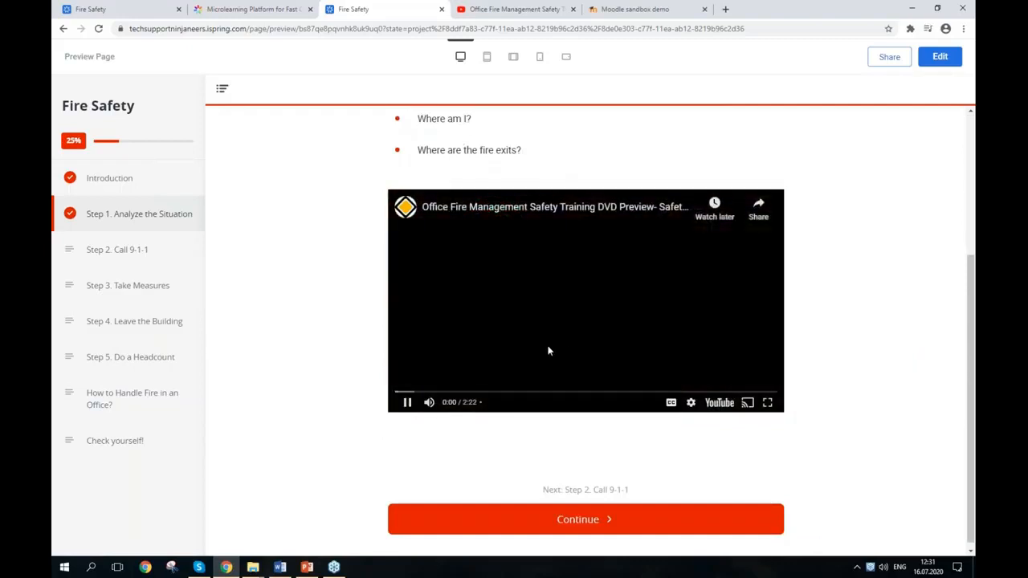
pyautogui.click(406, 404)
pyautogui.click(594, 530)
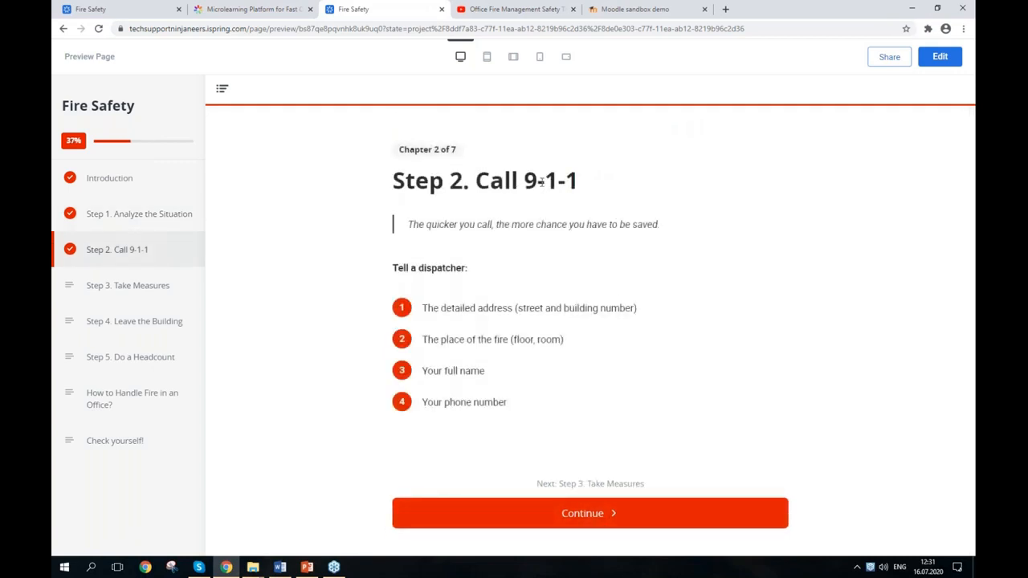
# Step: Page through the previewed chapters from "Step 2. Call 9-1-1" to the "Check yourself!" chapter
pyautogui.click(579, 515)
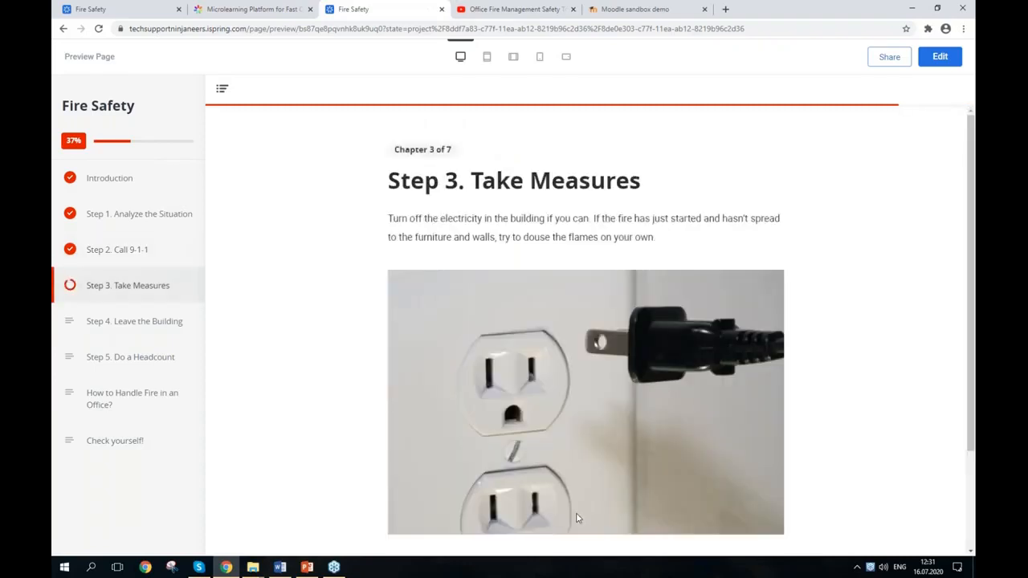
pyautogui.scroll(-3, 611, 421)
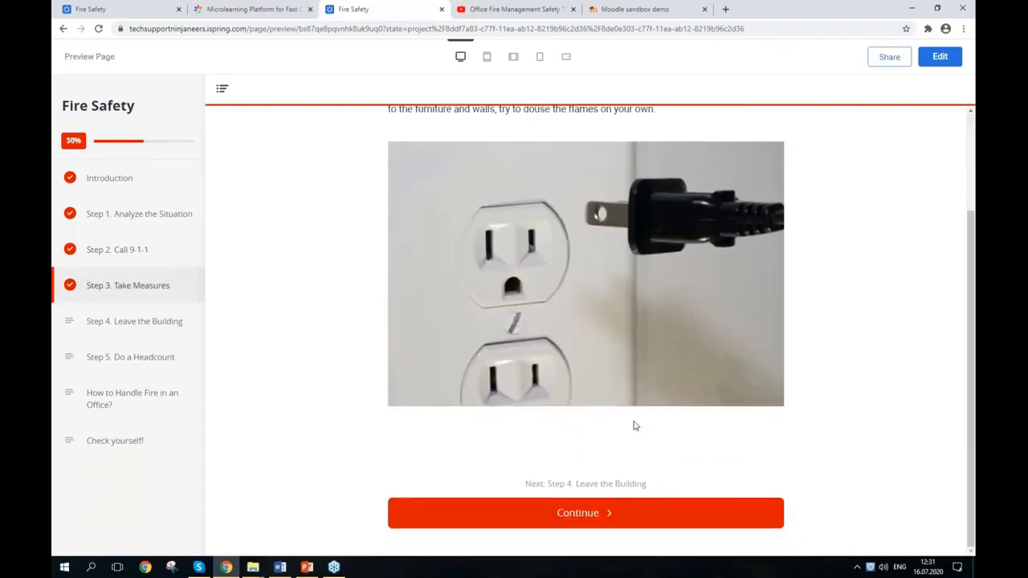
pyautogui.click(562, 511)
pyautogui.scroll(-3, 406, 243)
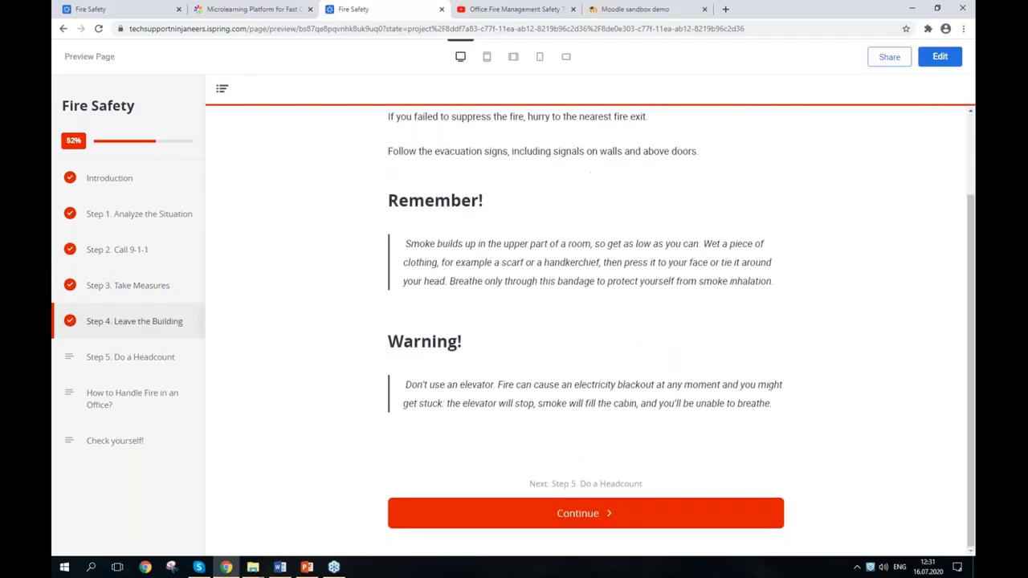
pyautogui.click(554, 518)
pyautogui.scroll(-3, 706, 302)
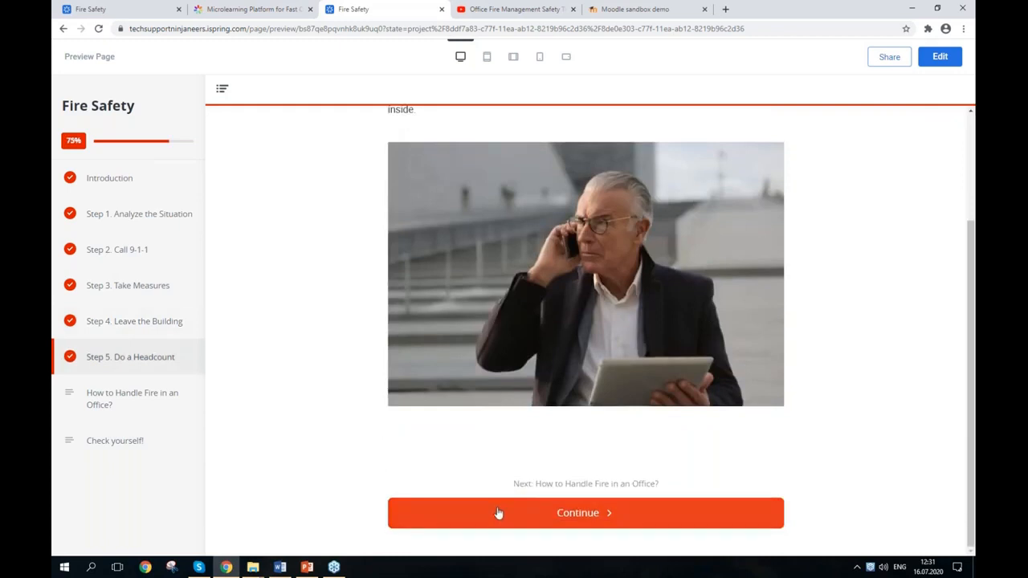
pyautogui.click(499, 513)
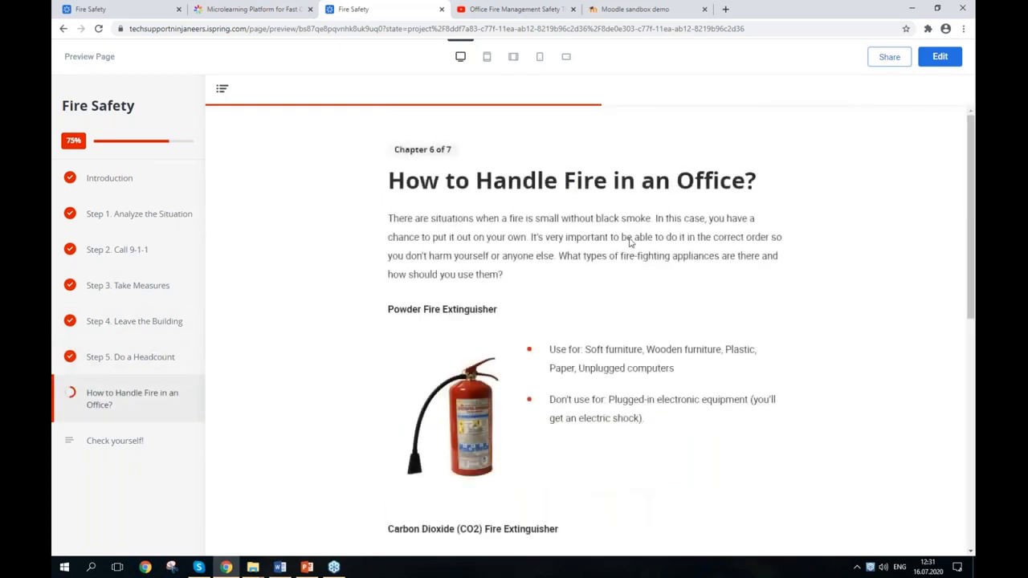
pyautogui.scroll(-6, 630, 243)
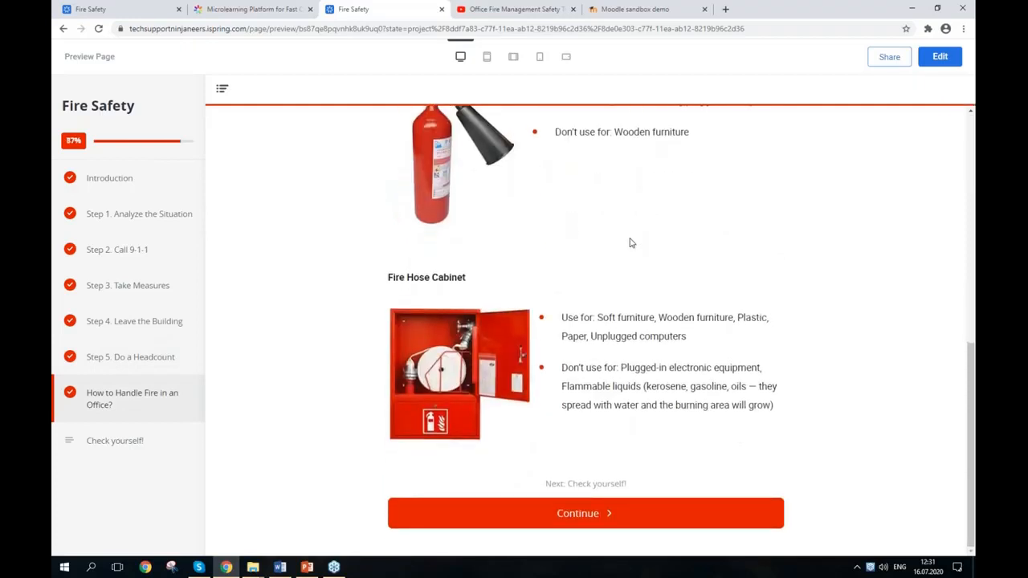
pyautogui.click(542, 525)
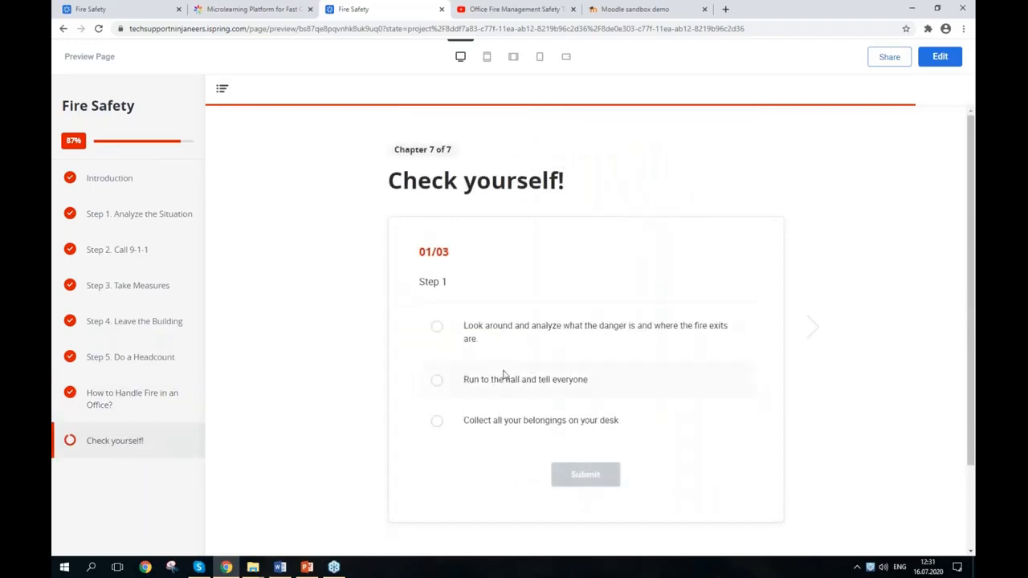
# Step: Test the three quiz questions, submitting the answers about analyzing the danger, calling 9-1-1 and following the evacuation signs
pyautogui.click(485, 332)
pyautogui.click(594, 481)
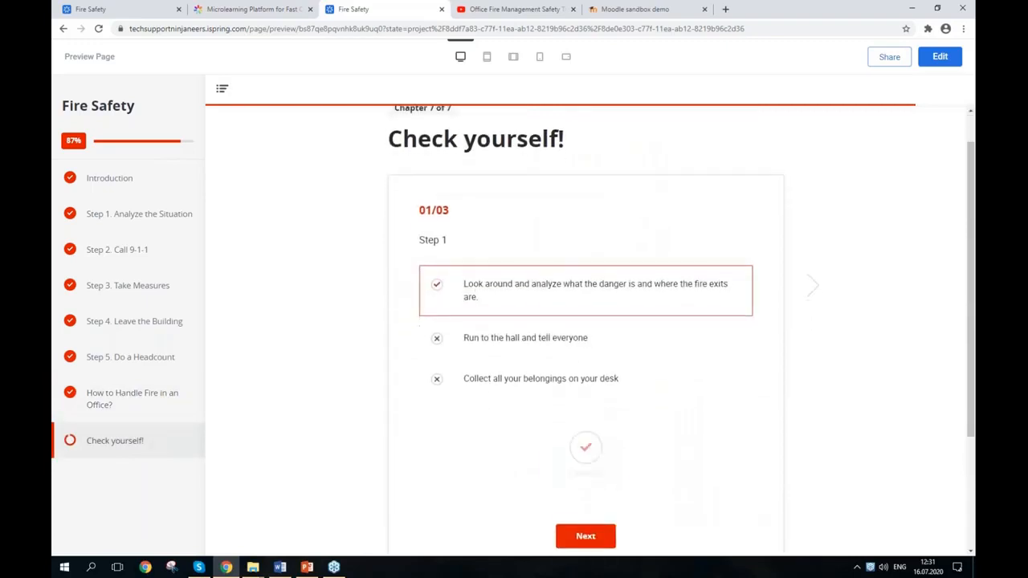
pyautogui.click(590, 536)
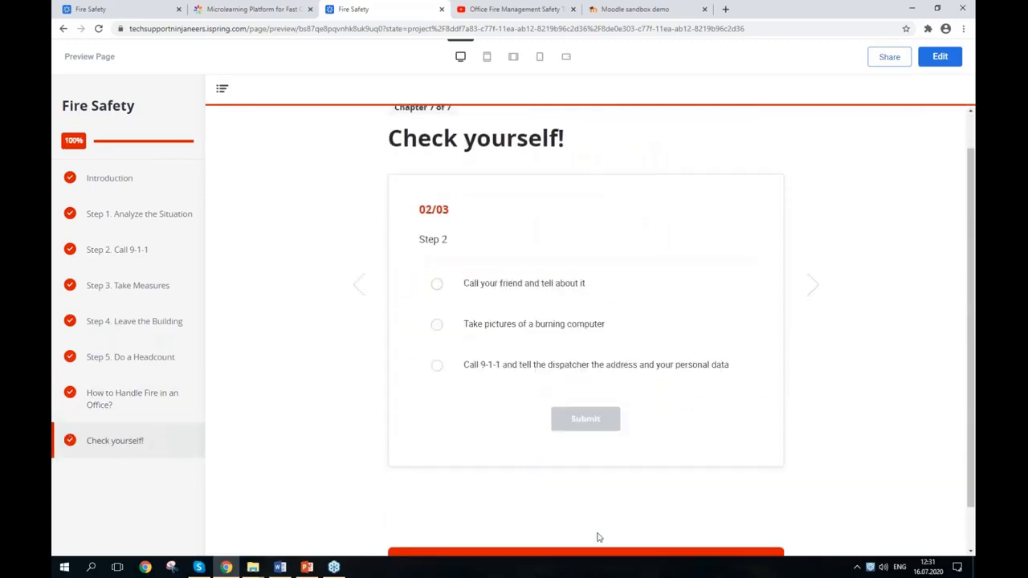
pyautogui.click(500, 364)
pyautogui.click(584, 417)
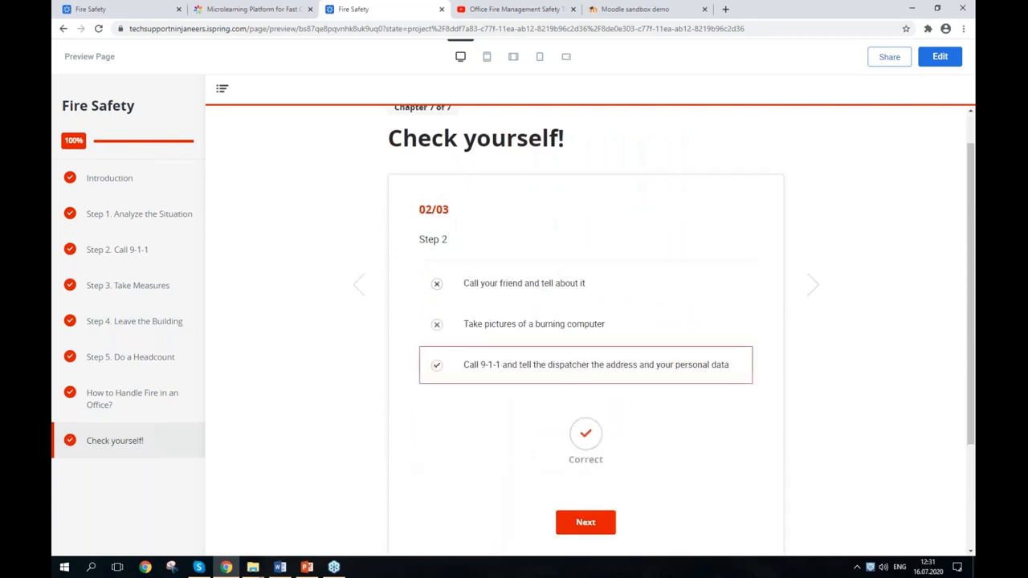
pyautogui.click(585, 523)
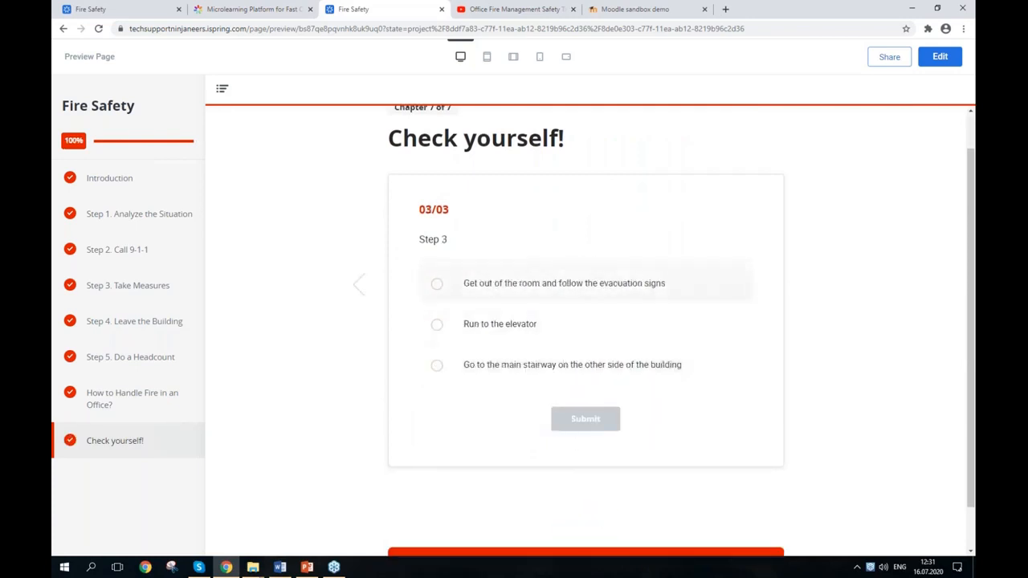
pyautogui.click(695, 287)
pyautogui.click(600, 422)
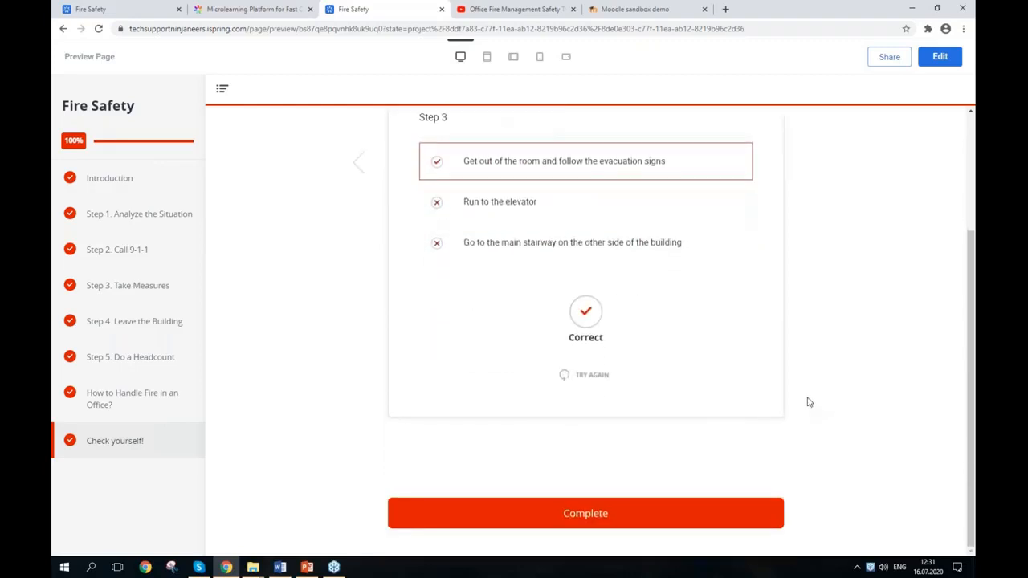
pyautogui.scroll(2, 810, 403)
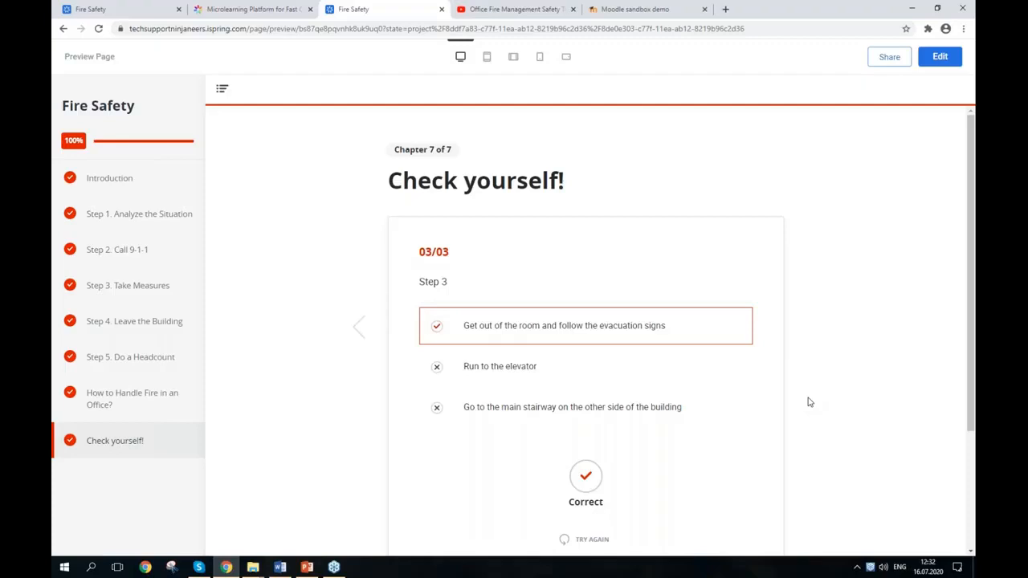
# Step: Preview the course on a portrait tablet and look through the "How to Handle Fire in an Office?" chapter
pyautogui.click(616, 59)
pyautogui.click(487, 58)
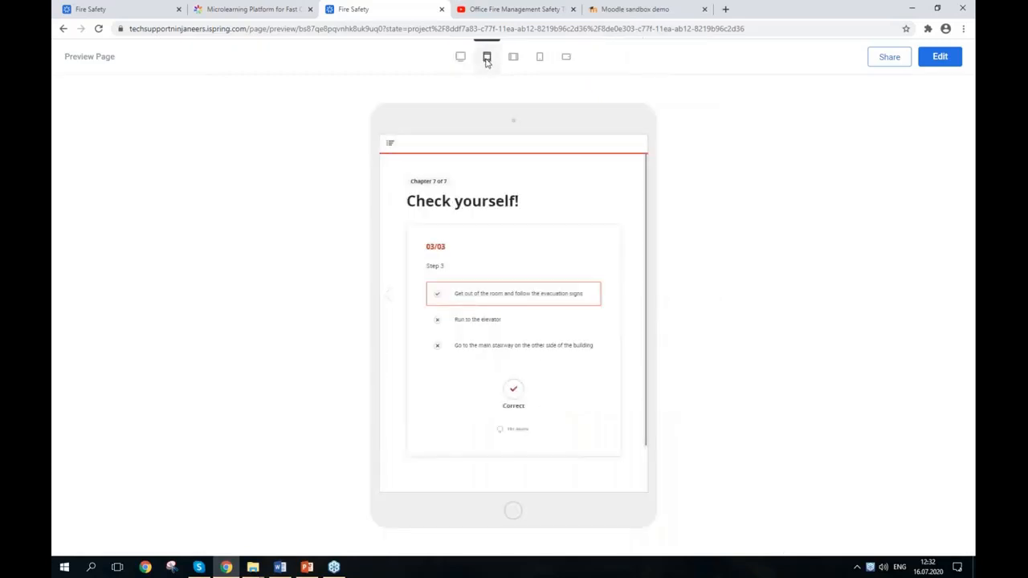
pyautogui.click(388, 296)
pyautogui.click(390, 148)
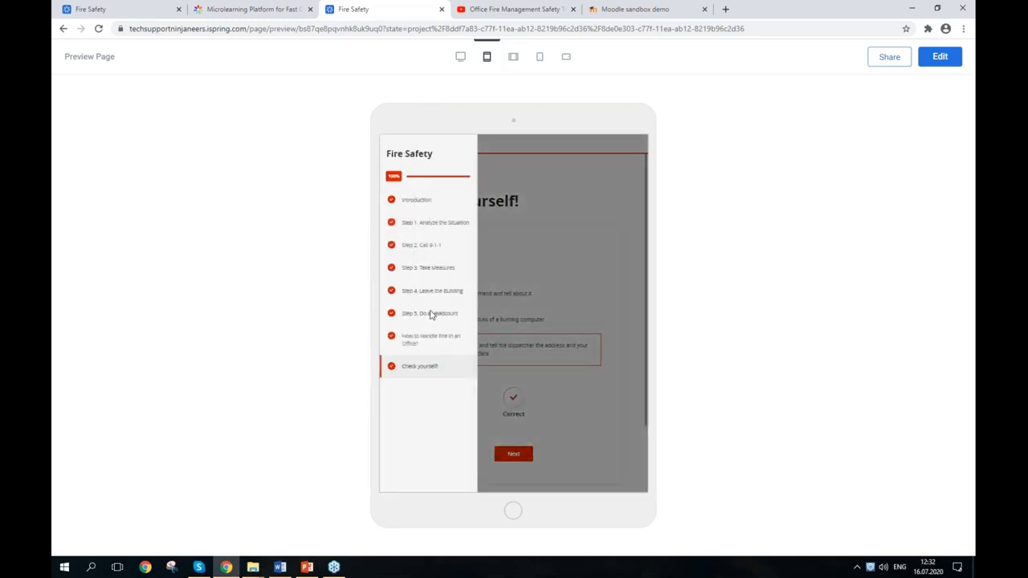
pyautogui.click(419, 341)
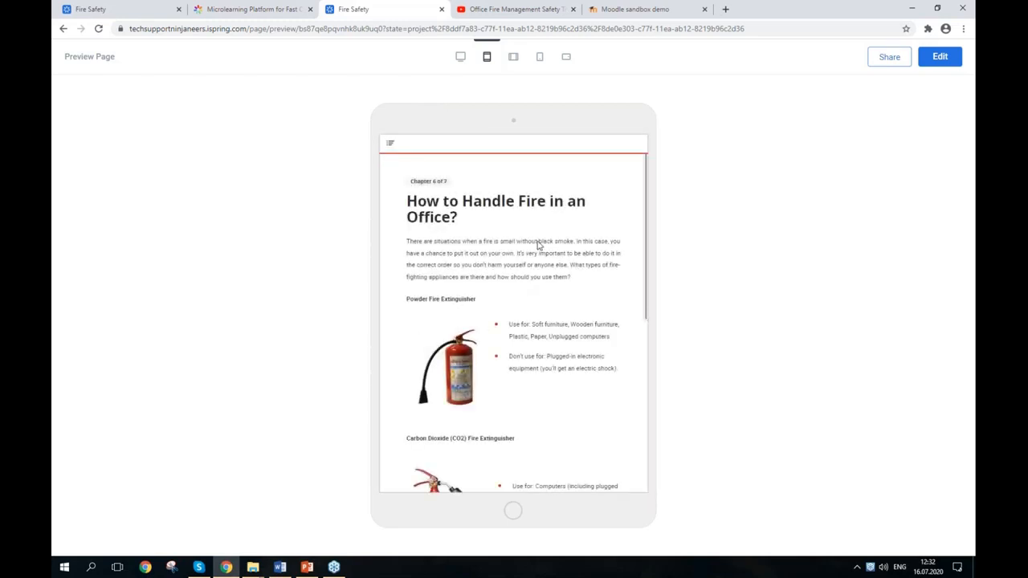
pyautogui.scroll(-5, 542, 229)
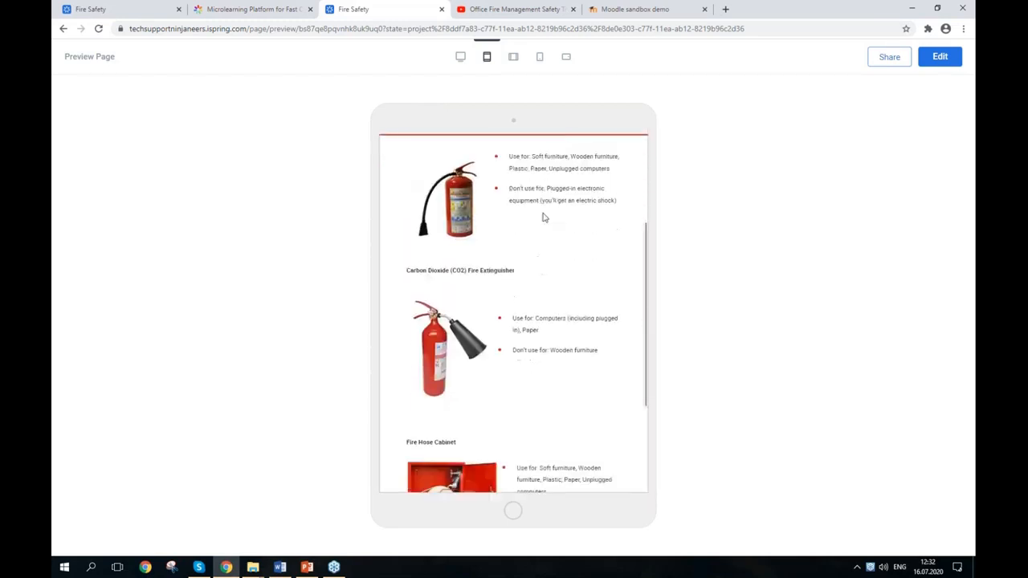
# Step: Check the chapter in the landscape tablet, portrait phone and landscape phone previews, and return to the desktop preview
pyautogui.click(512, 58)
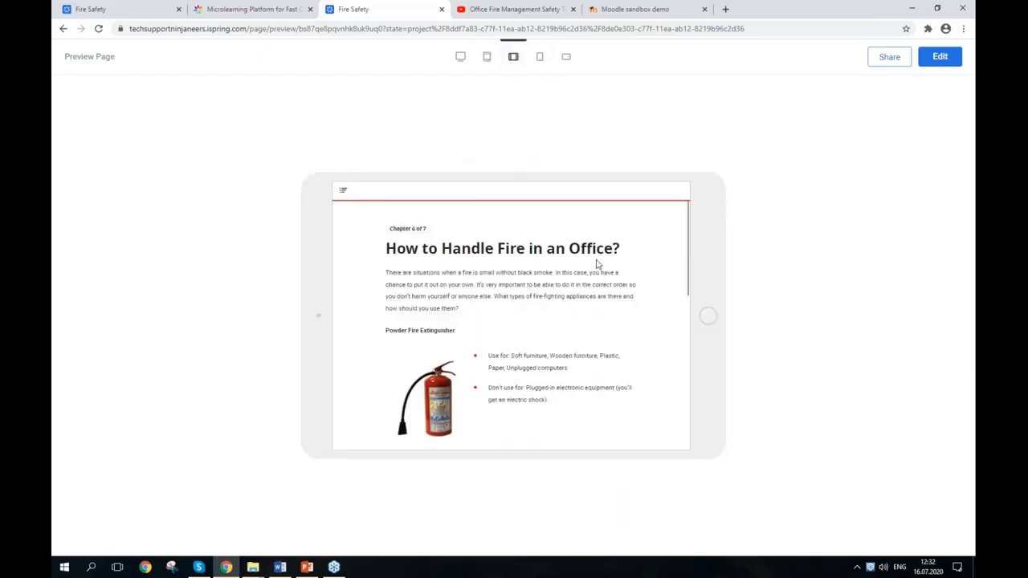
pyautogui.scroll(-5, 597, 256)
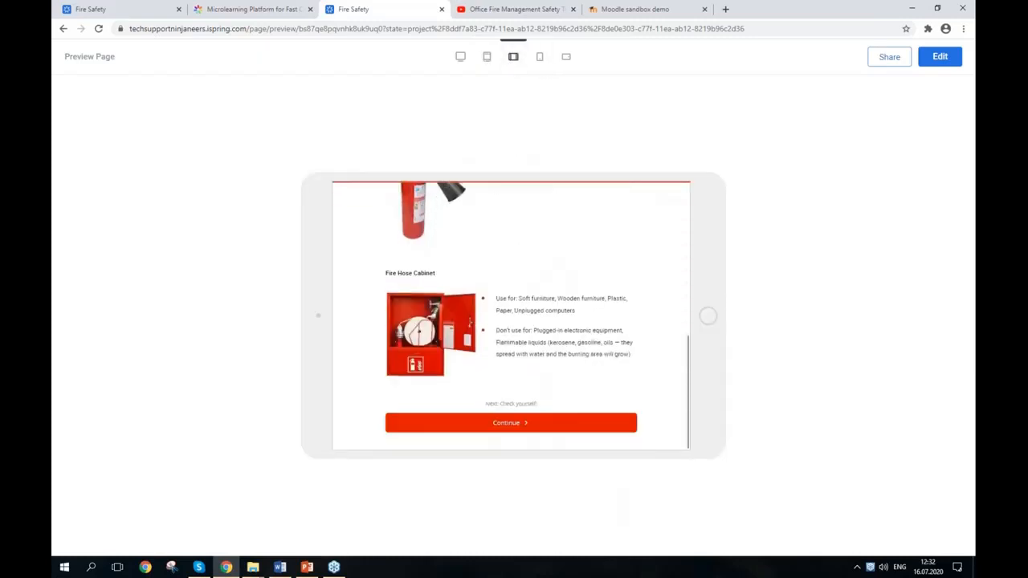
pyautogui.click(539, 57)
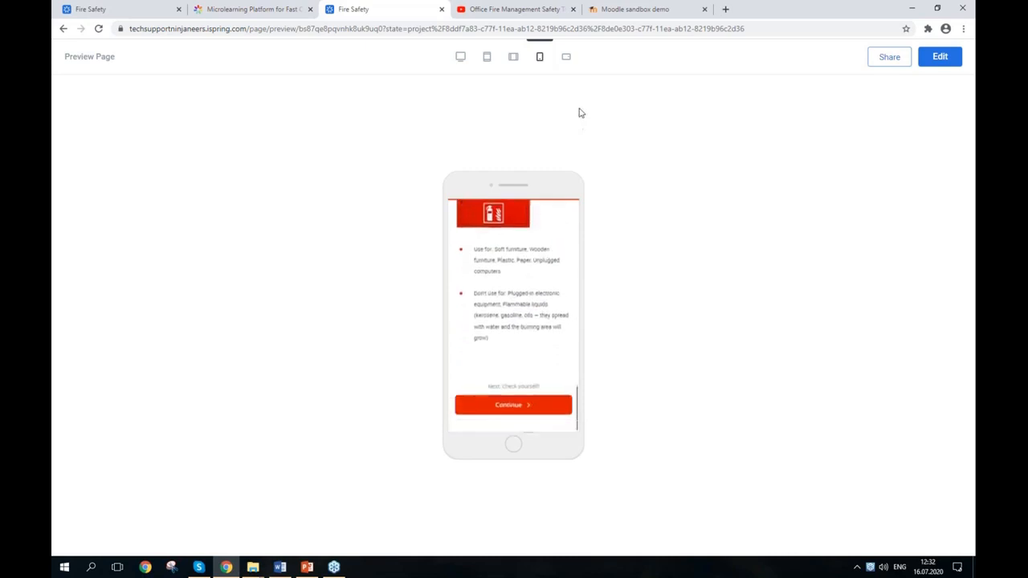
pyautogui.click(566, 57)
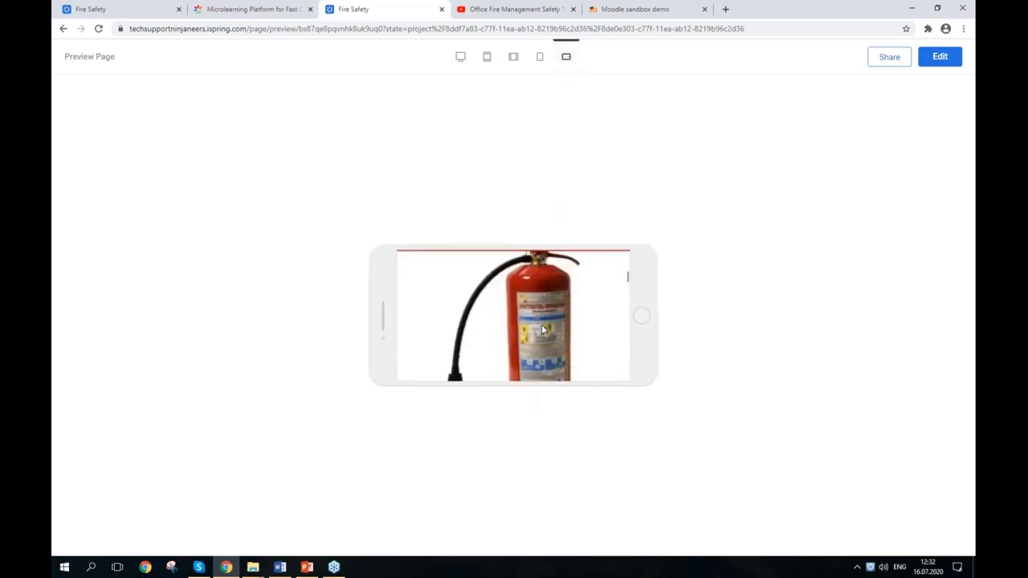
pyautogui.click(460, 57)
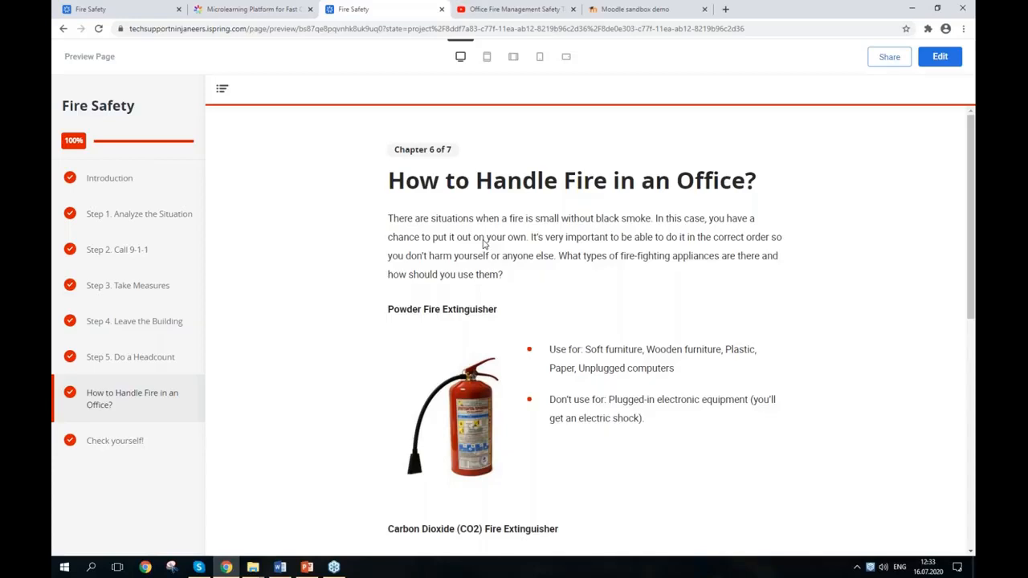
# Step: Enable link sharing for the page and copy the share link
pyautogui.click(905, 62)
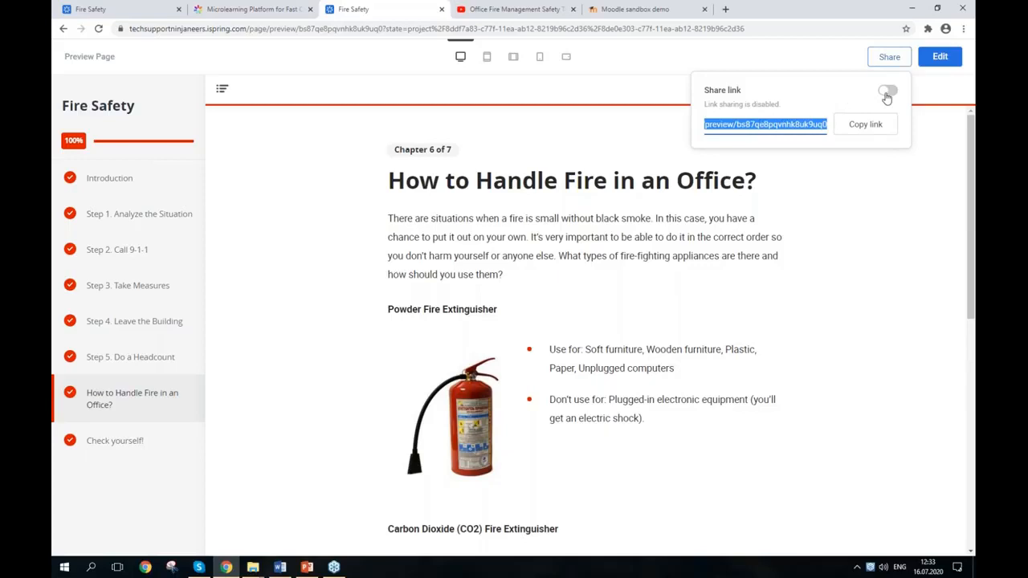
pyautogui.click(886, 94)
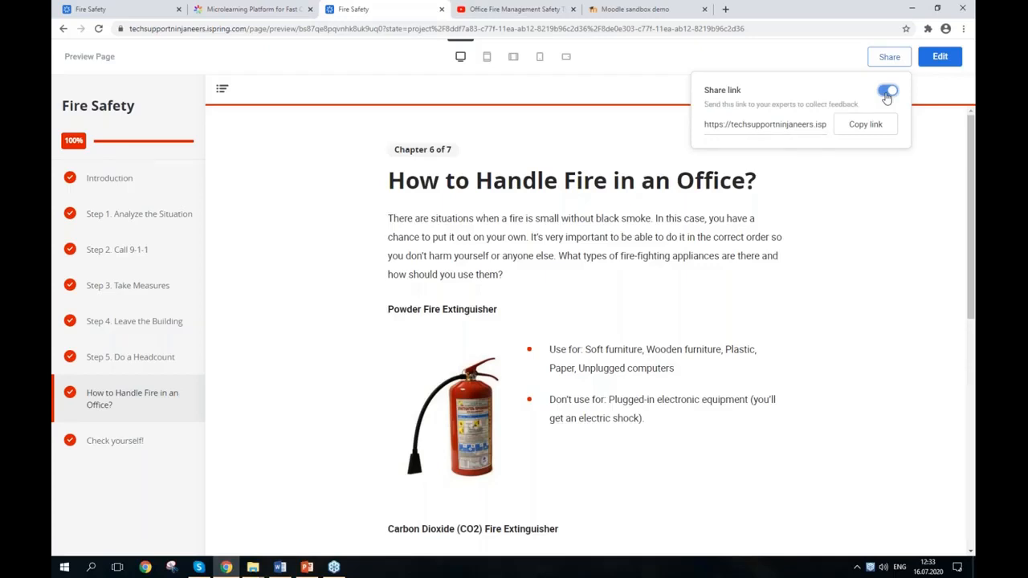
pyautogui.click(886, 94)
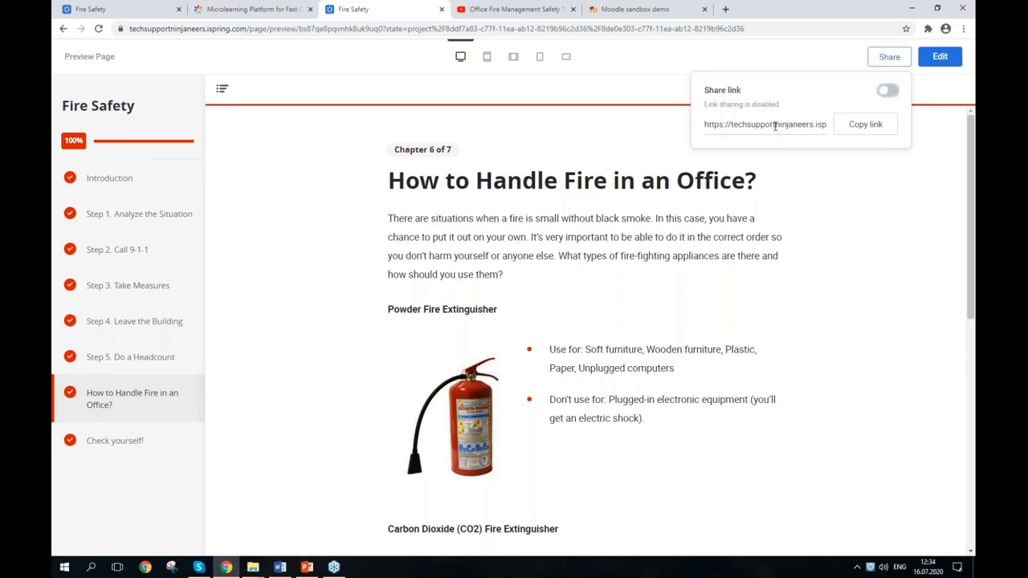
pyautogui.click(884, 94)
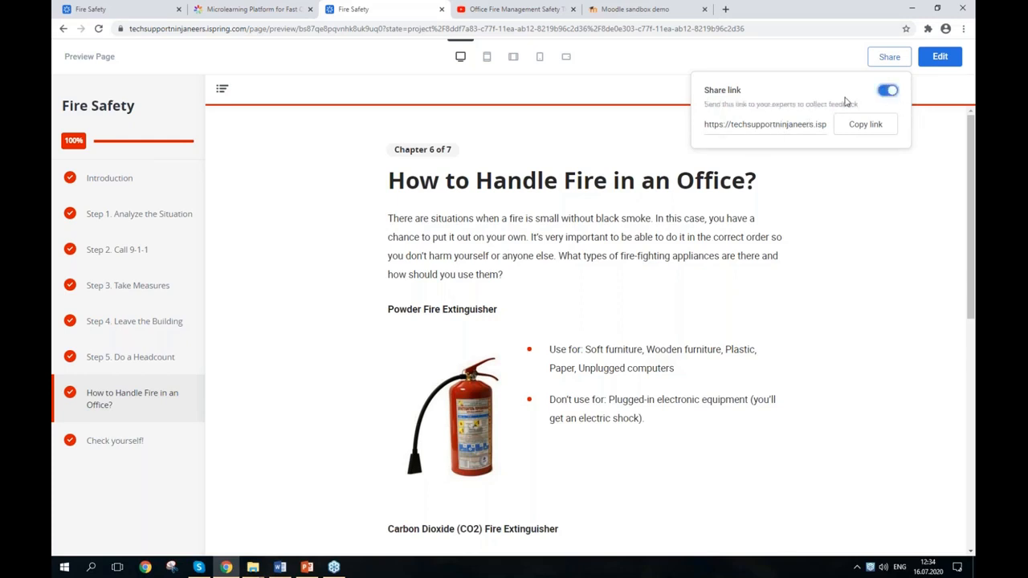
pyautogui.click(862, 124)
# Step: Return to editing the page, open its export settings and choose SCORM 1.2 as the LMS profile
pyautogui.click(944, 62)
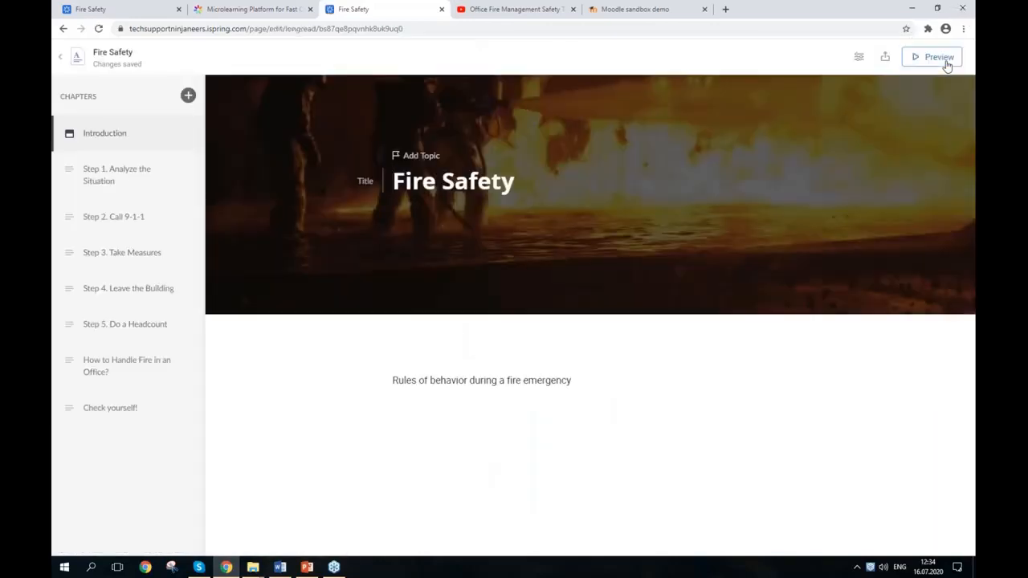
pyautogui.click(885, 58)
pyautogui.click(886, 58)
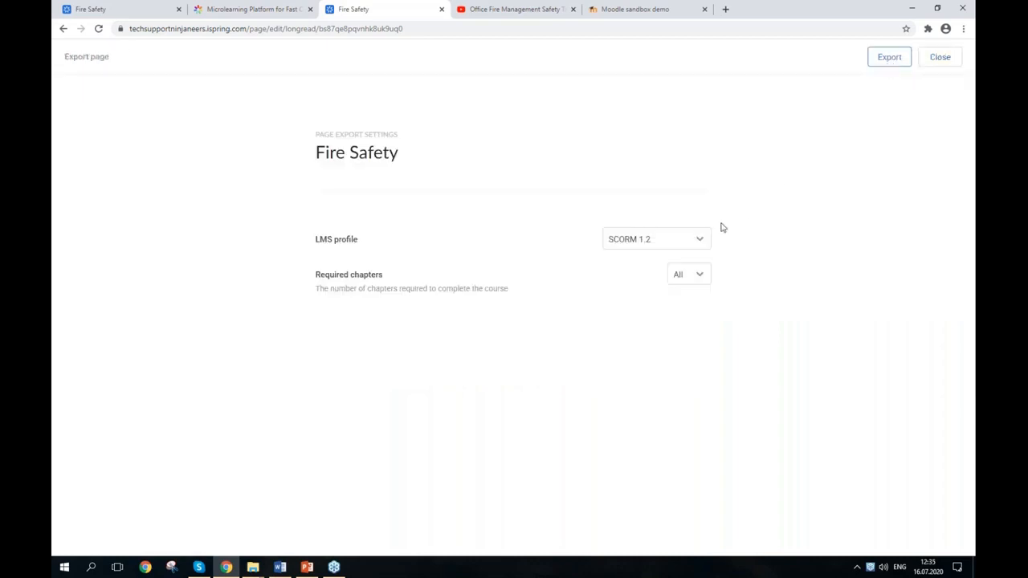
pyautogui.click(685, 244)
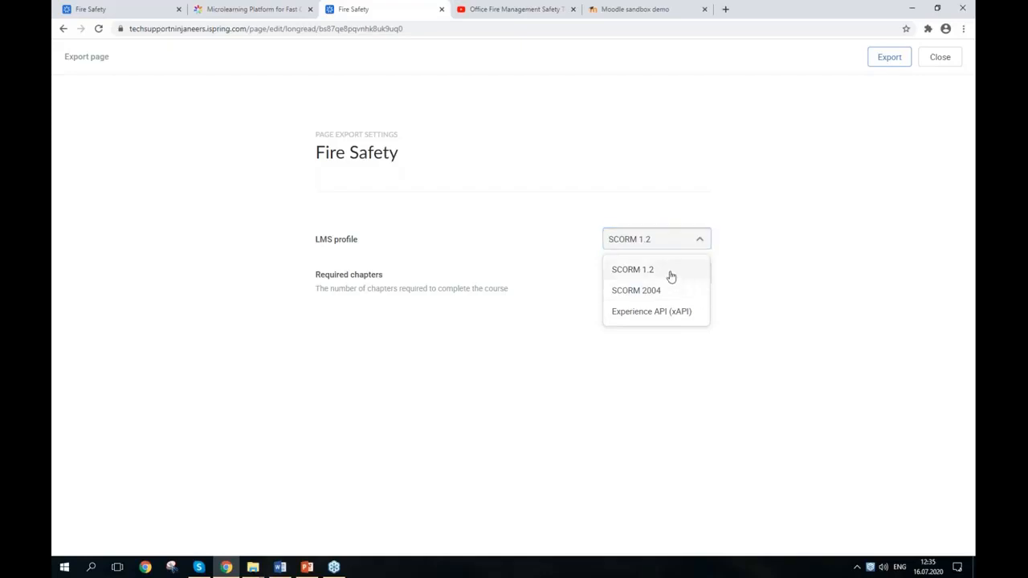
pyautogui.click(670, 271)
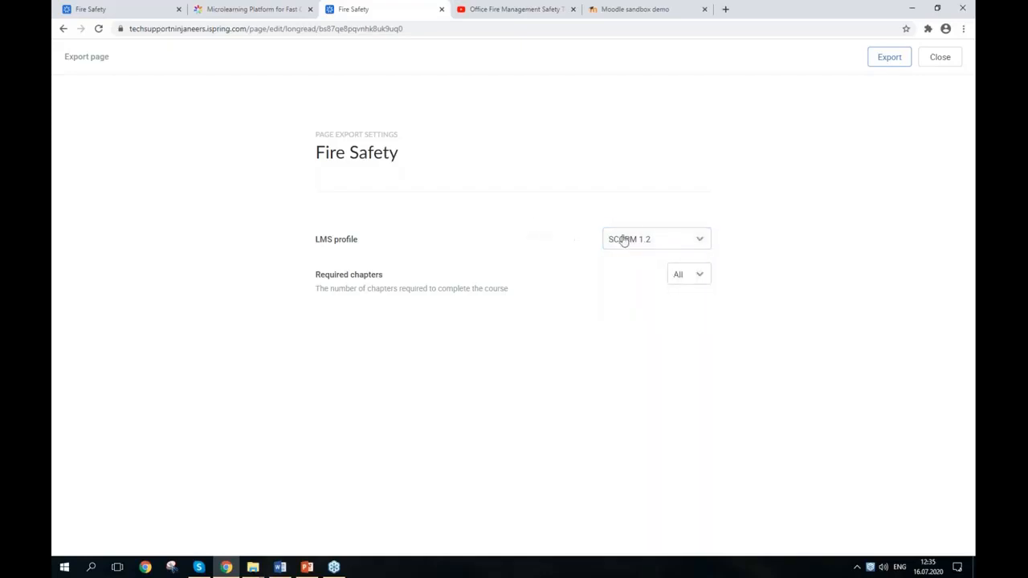
# Step: Export the Fire Safety page as a SCORM 1.2 package and show the downloaded zip file in its folder
pyautogui.click(870, 61)
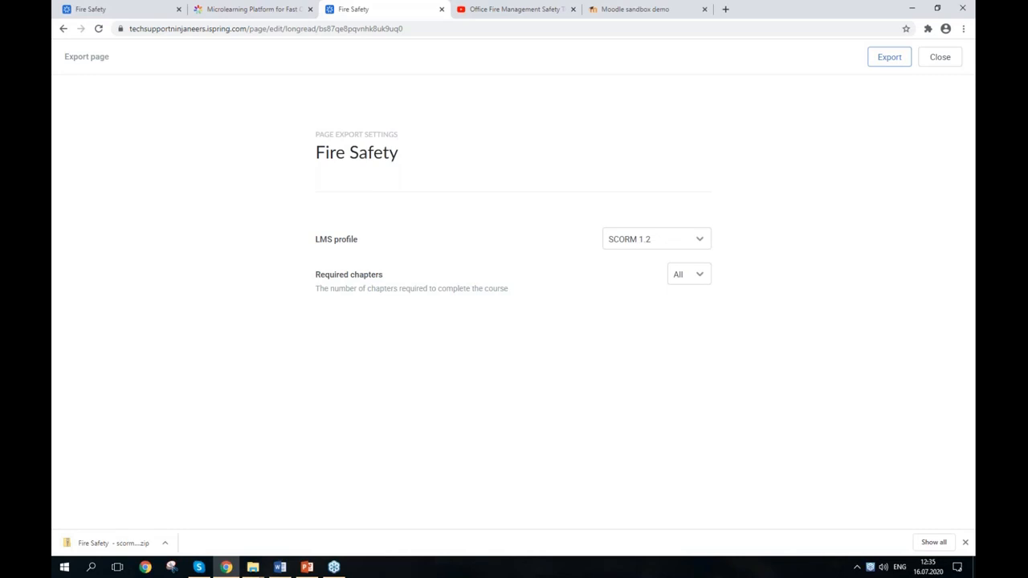
pyautogui.click(165, 543)
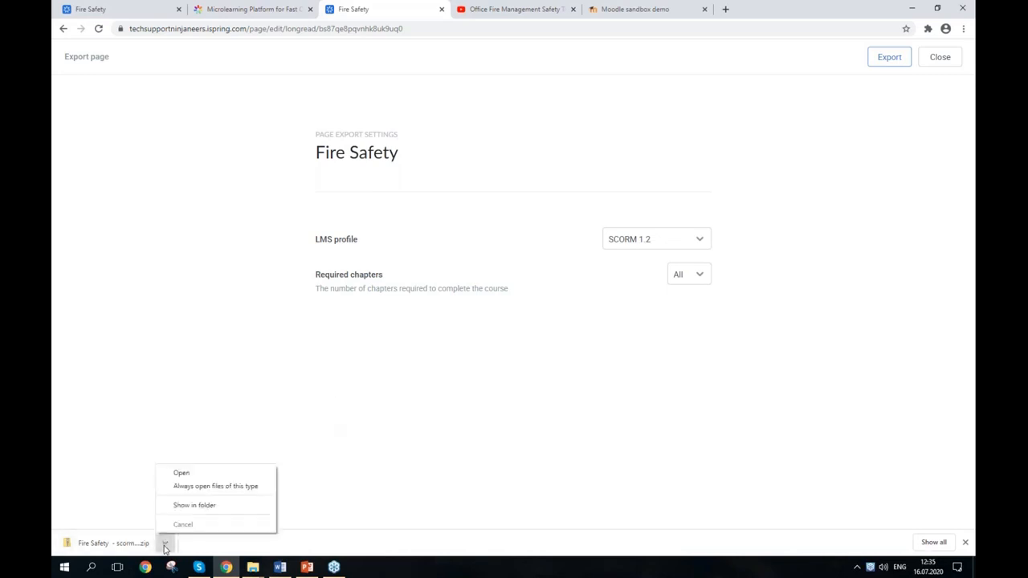
pyautogui.click(207, 507)
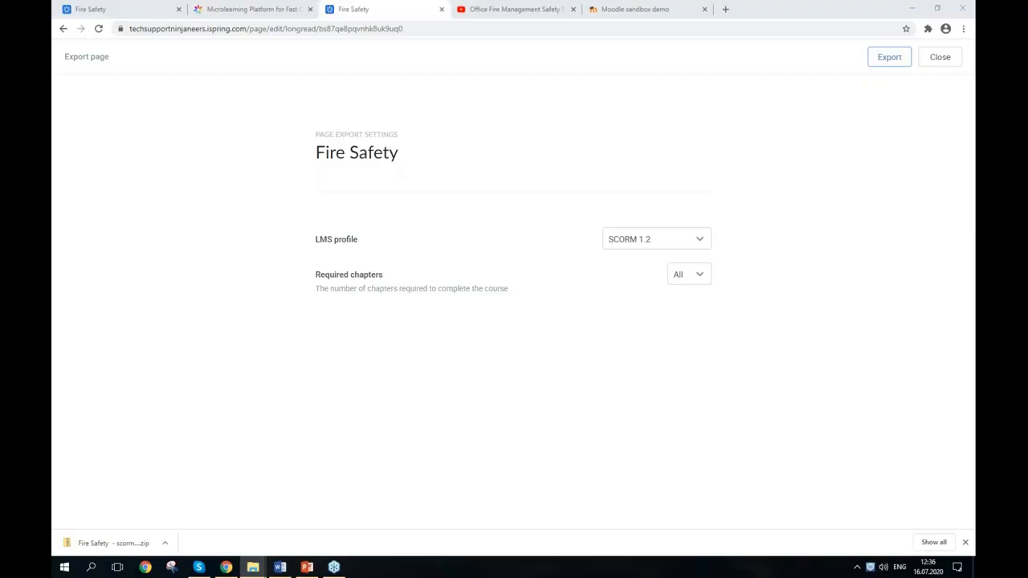
# Step: Switch to the Moodle sandbox site, turn editing on and add a SCORM package activity to the front page
pyautogui.click(625, 8)
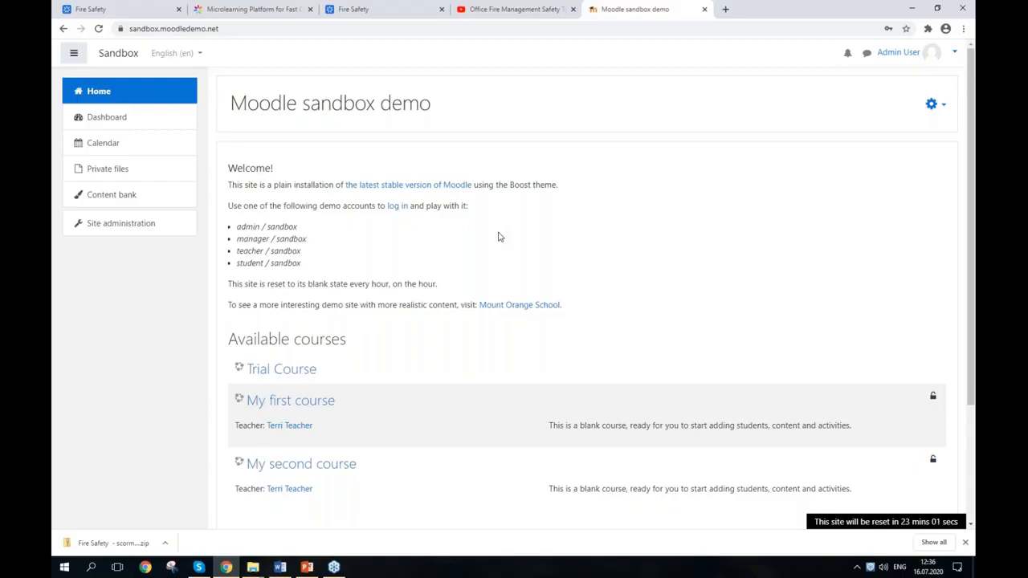
pyautogui.click(933, 107)
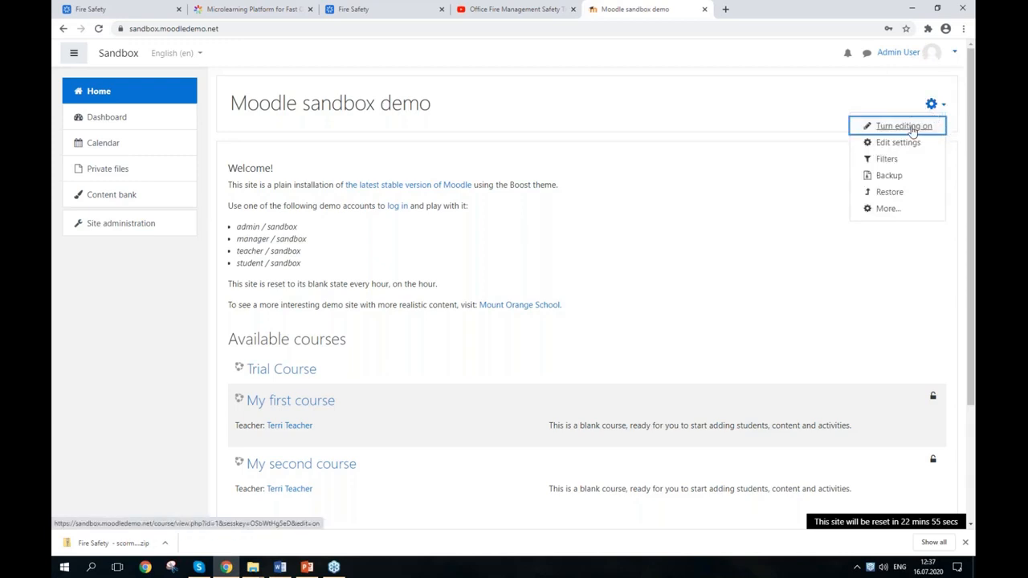
pyautogui.click(912, 129)
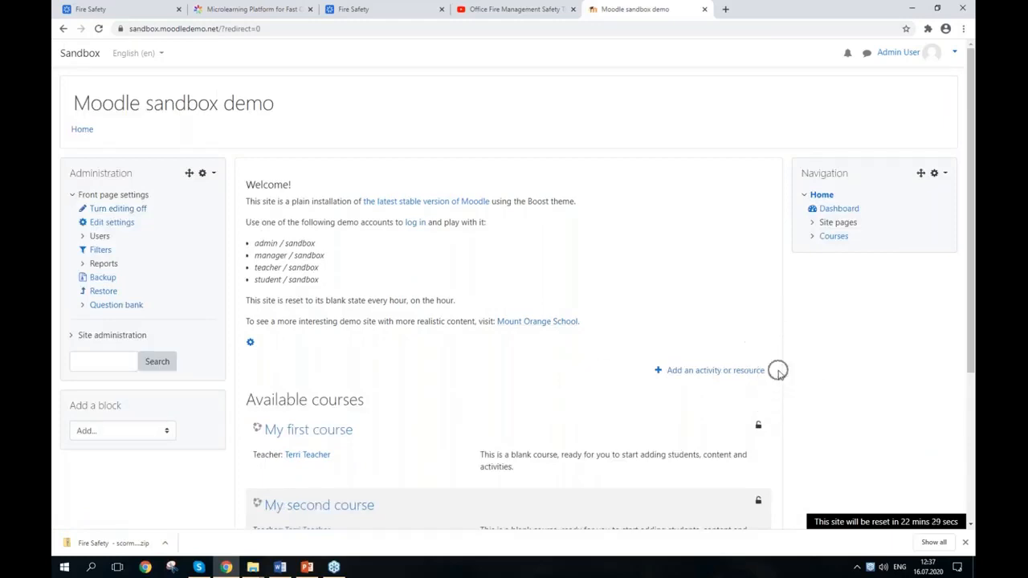
pyautogui.click(740, 373)
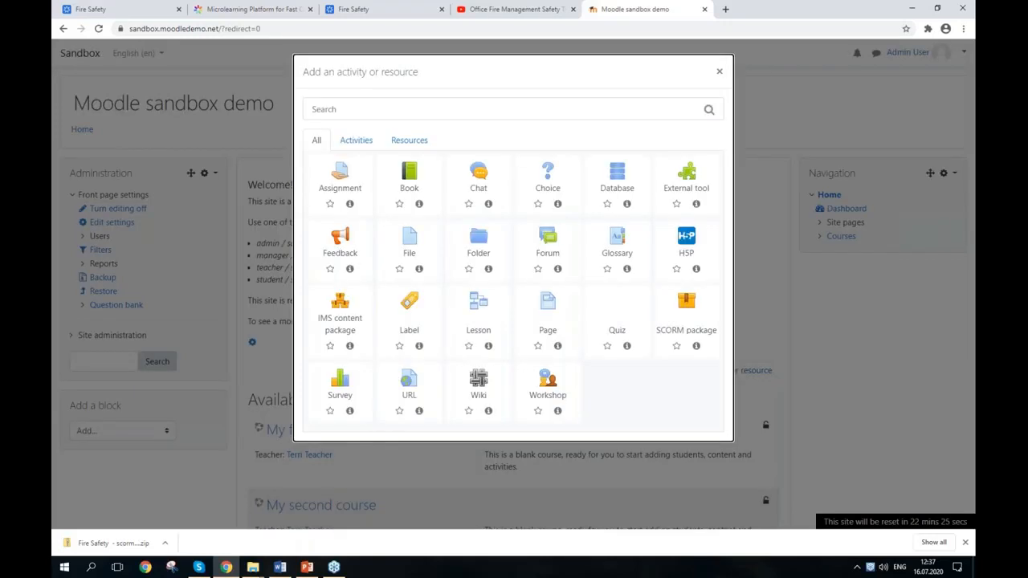
pyautogui.click(710, 312)
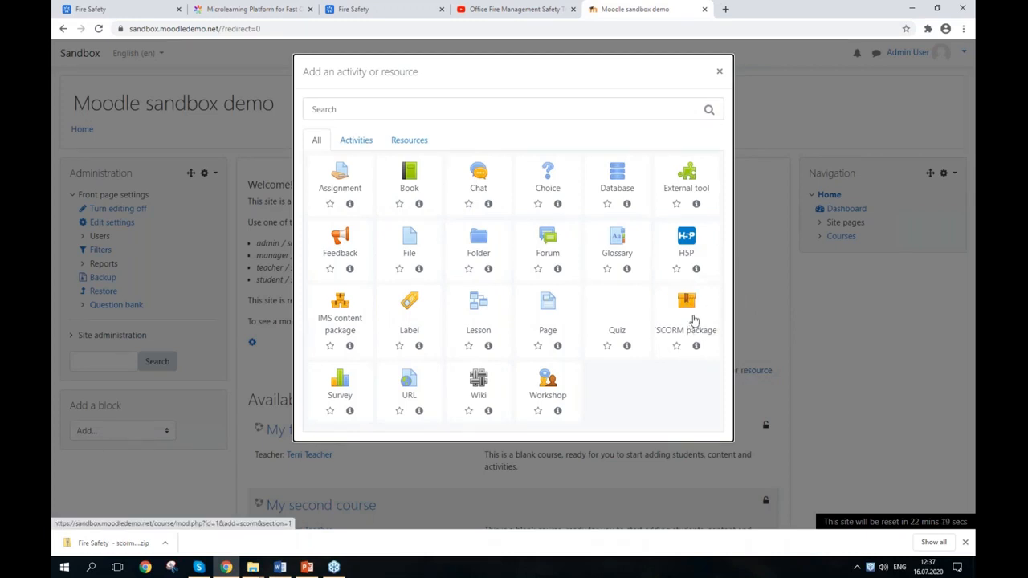
pyautogui.click(691, 323)
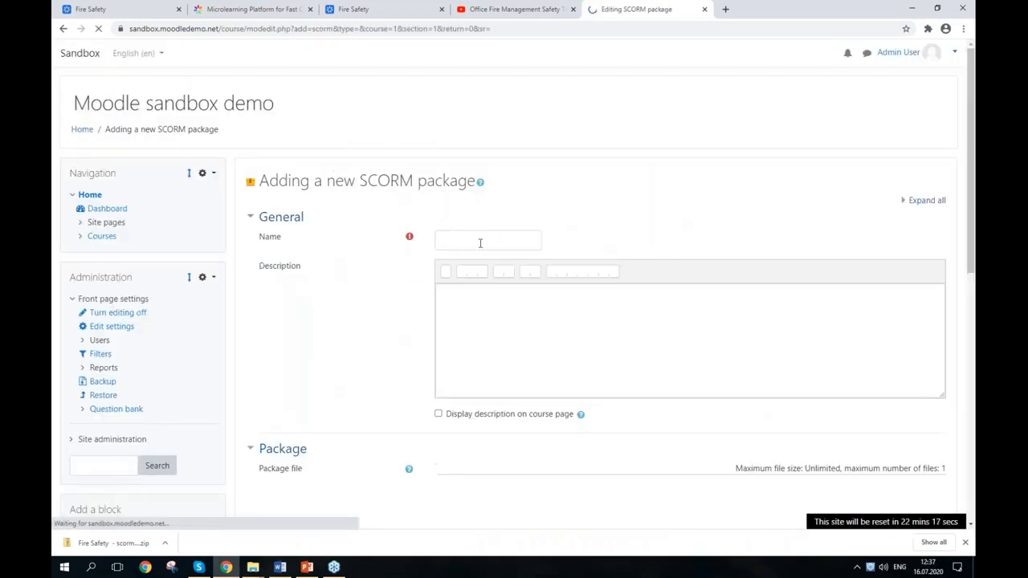
# Step: Name the SCORM package "Fire Safety" and enter the description "Rules of behavior during a fire emergency"
pyautogui.hotkey('alt', 'Tab')
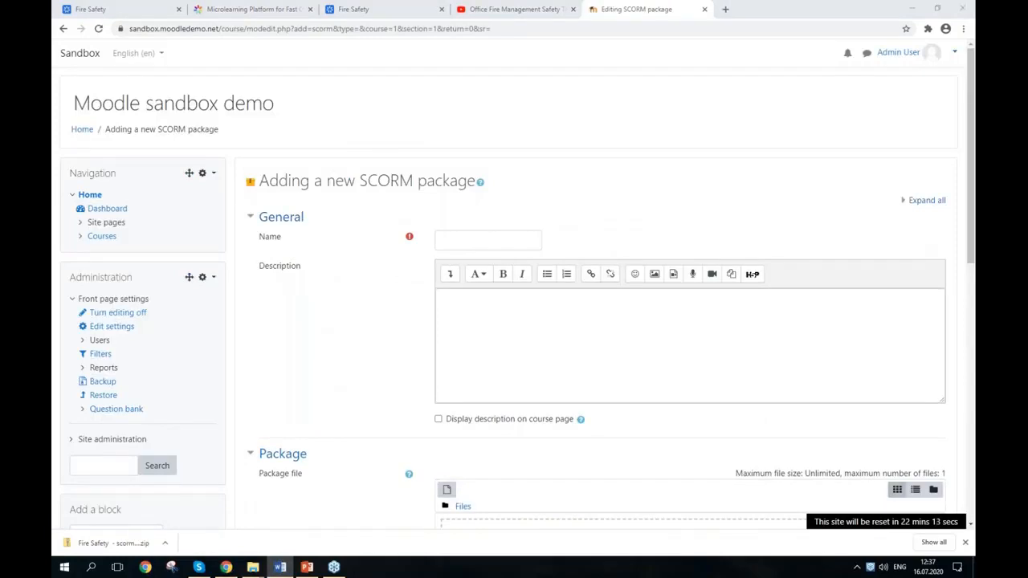
pyautogui.click(493, 240)
pyautogui.hotkey('ctrl', 'v')
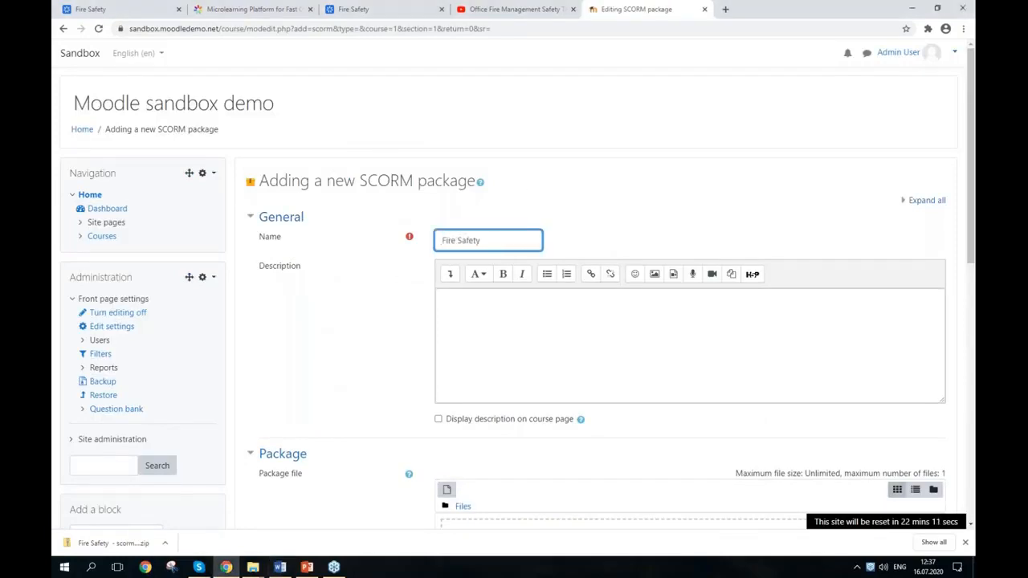
pyautogui.hotkey('alt', 'Tab')
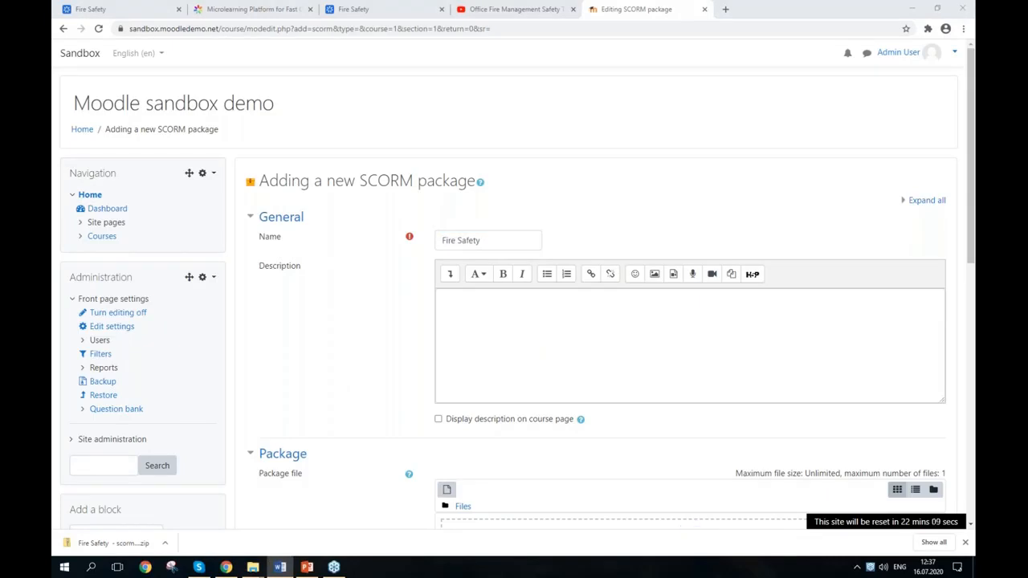
pyautogui.click(438, 343)
pyautogui.write('Rules of behavior during a fire emergency')
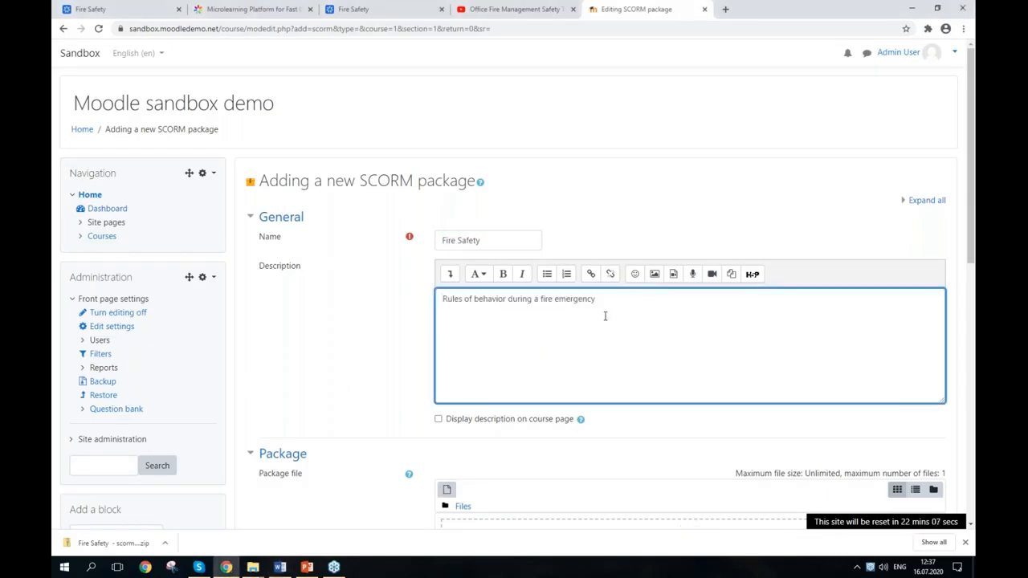
# Step: Upload "Fire Safety - scorm 1.2 (1).zip" from the "How to create course for Moodle with iSpring" folder as the package file
pyautogui.scroll(-3, 605, 317)
pyautogui.click(731, 279)
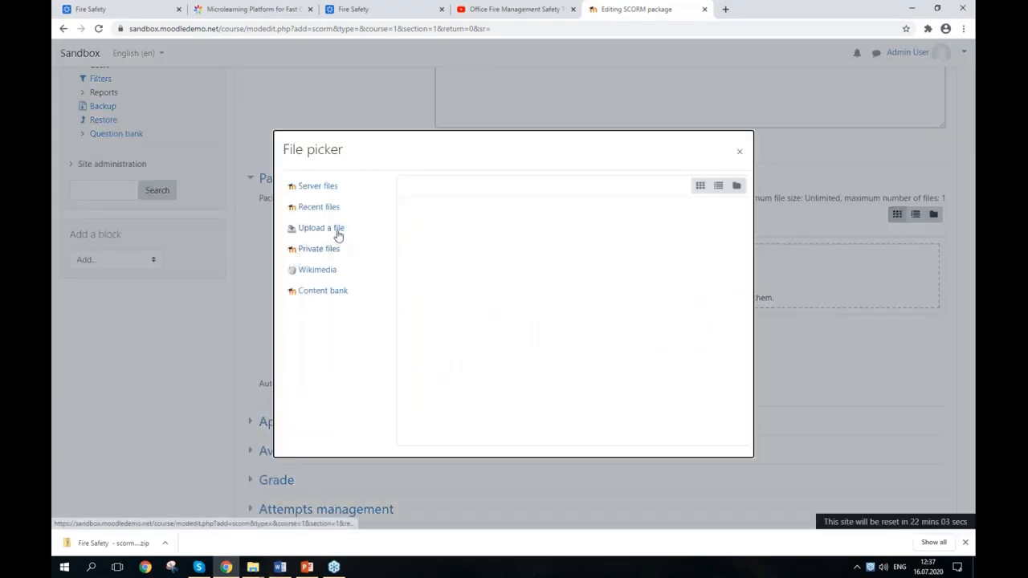
pyautogui.click(337, 231)
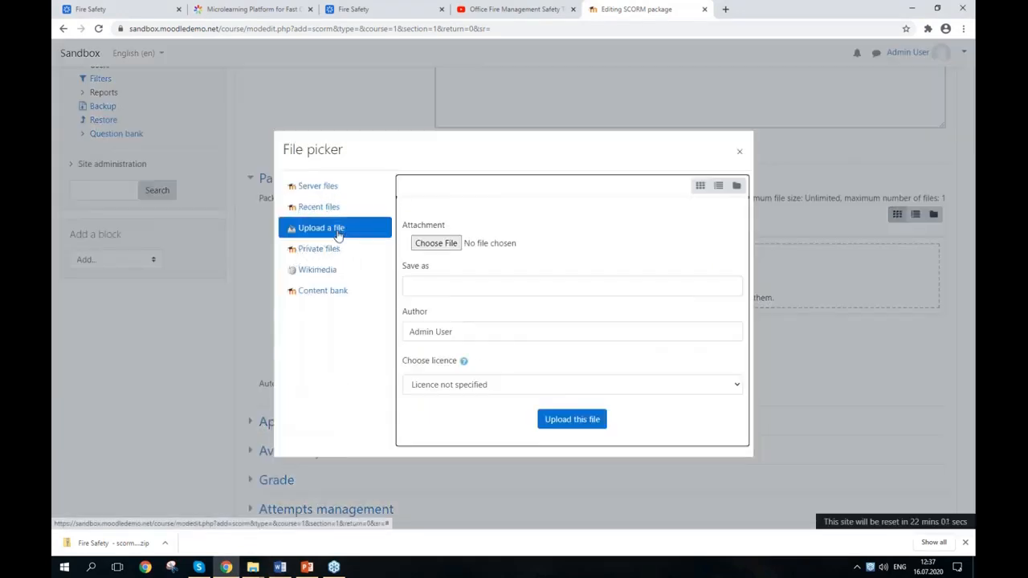
pyautogui.click(444, 246)
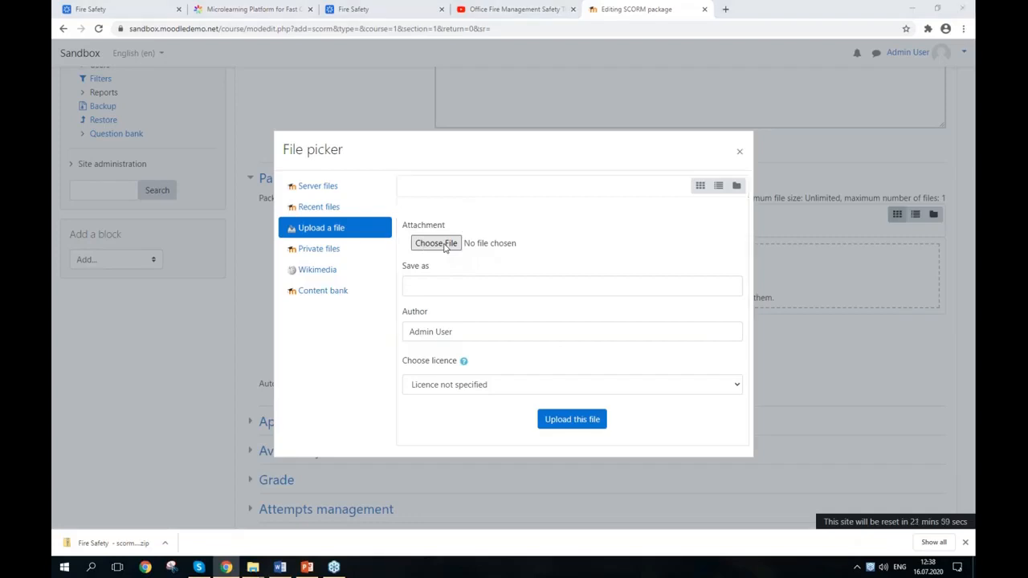
pyautogui.click(312, 26)
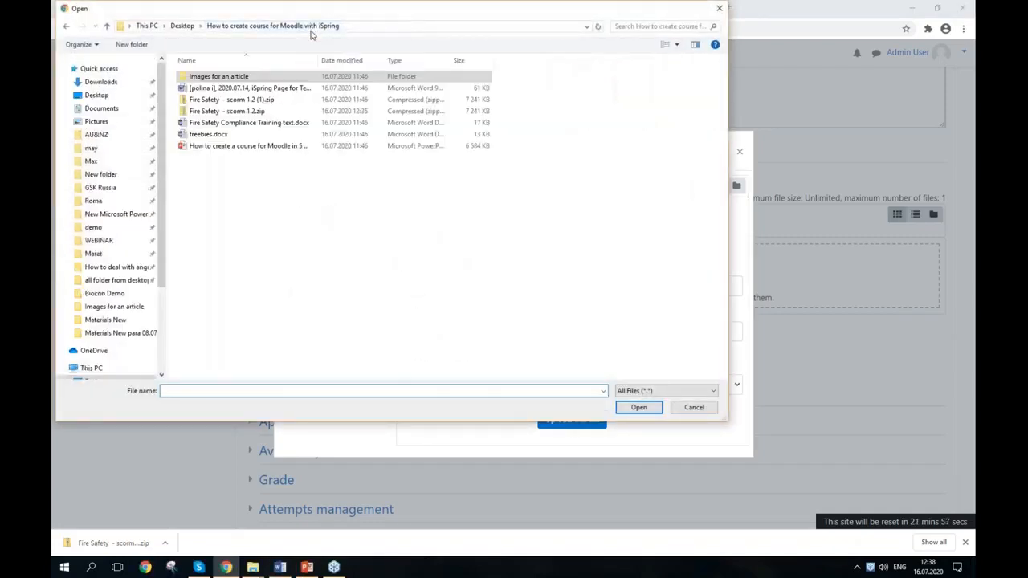
pyautogui.click(250, 113)
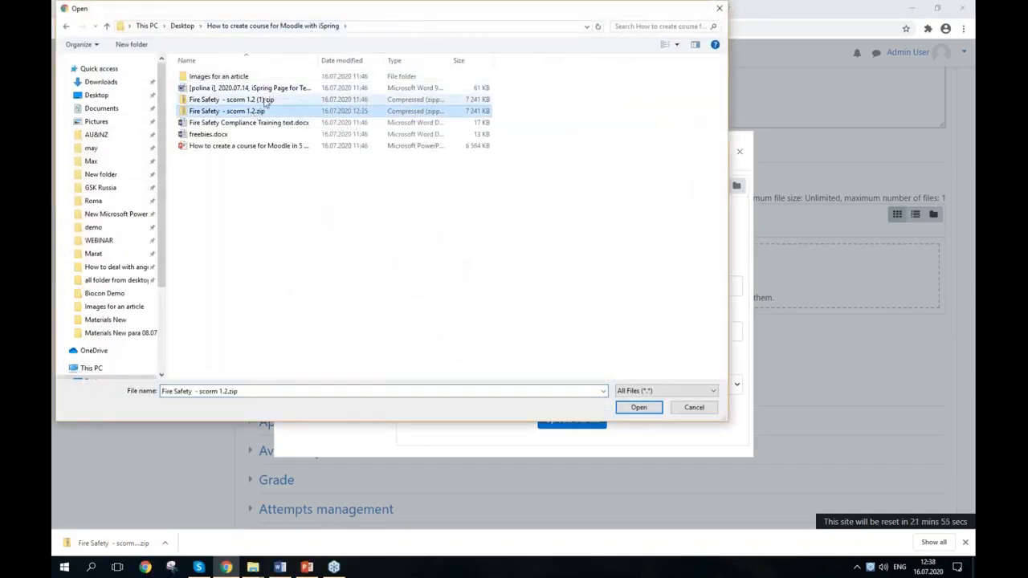
pyautogui.click(262, 100)
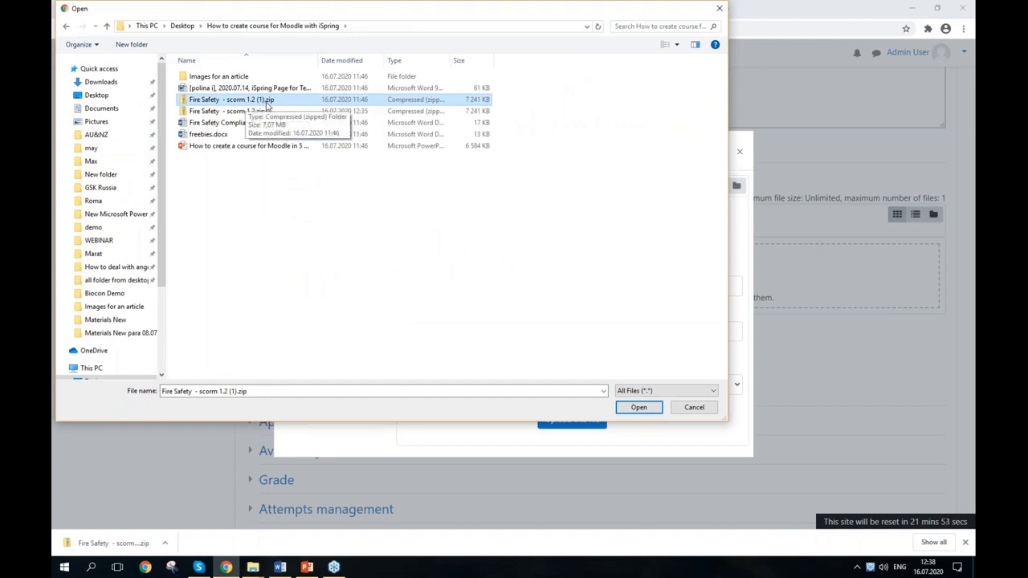
pyautogui.doubleClick(273, 102)
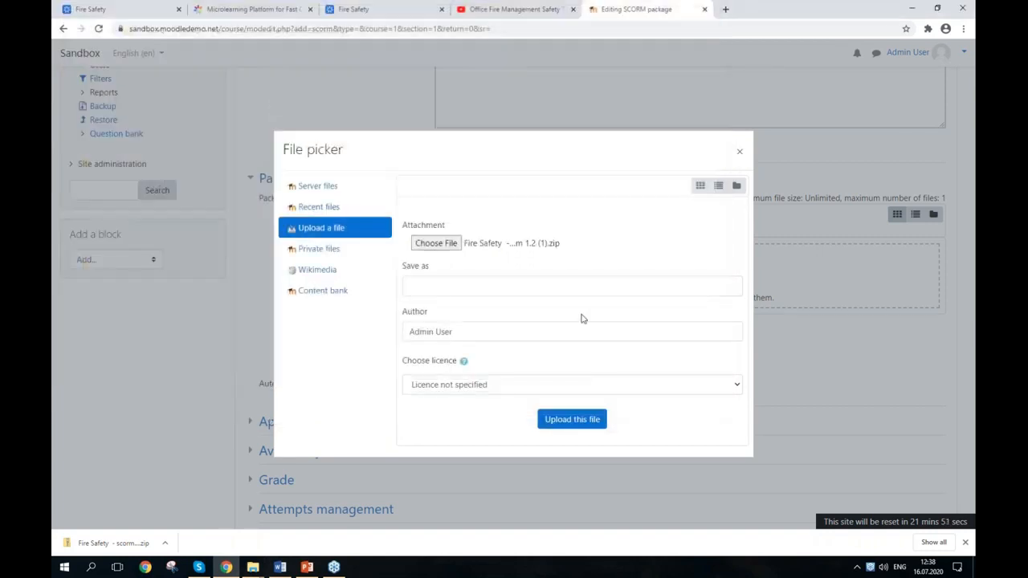
pyautogui.click(572, 420)
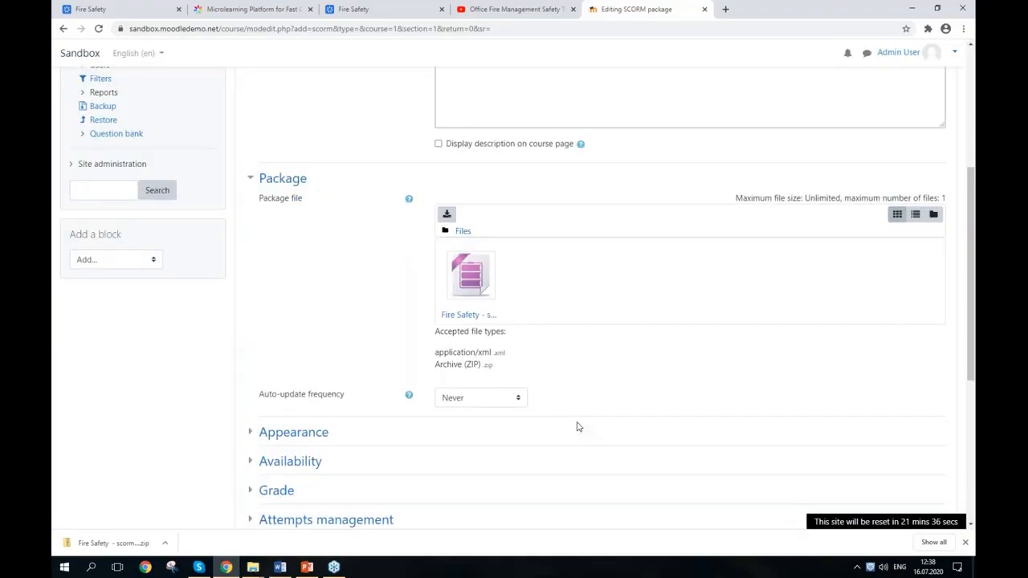
# Step: Save and display the SCORM activity, and enter the course in Normal mode with the package outline collapsed
pyautogui.scroll(-4, 651, 287)
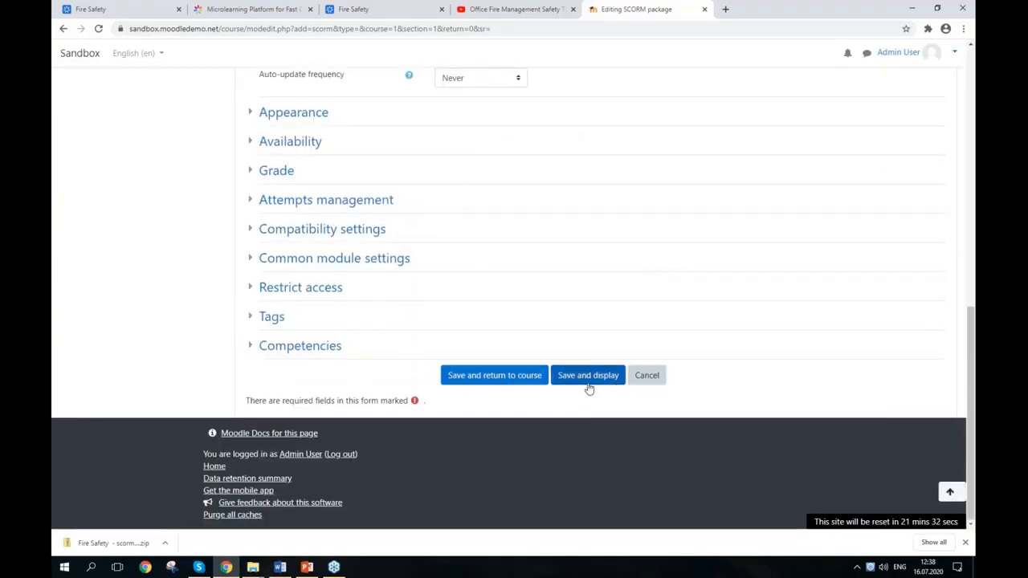
pyautogui.click(591, 375)
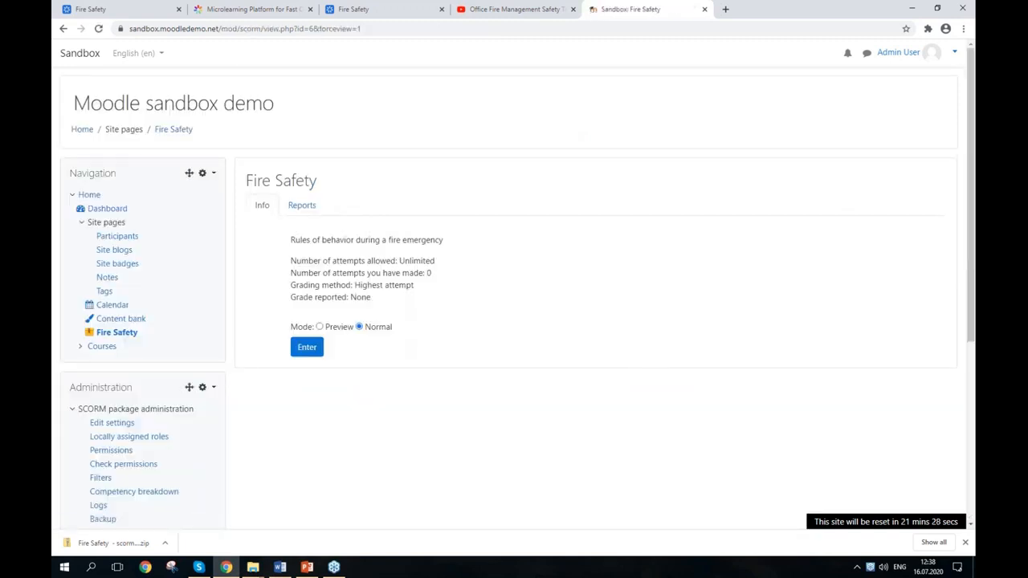
pyautogui.click(382, 327)
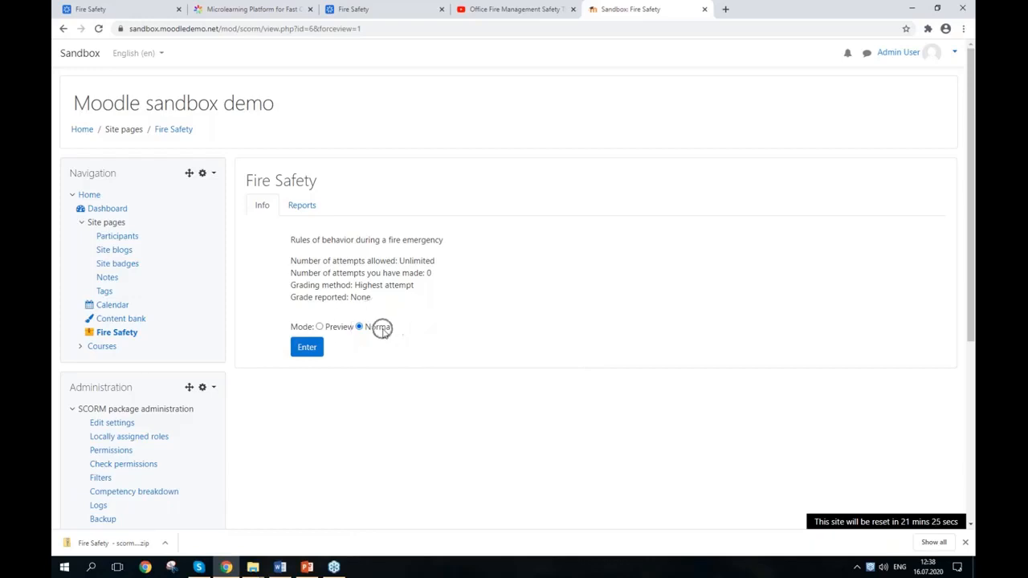
pyautogui.click(305, 350)
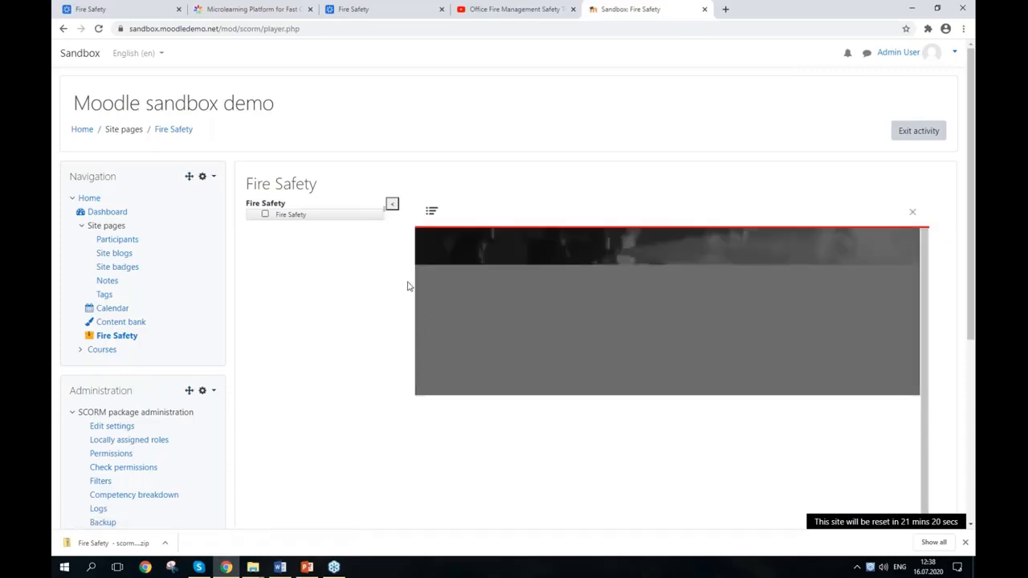
pyautogui.click(391, 203)
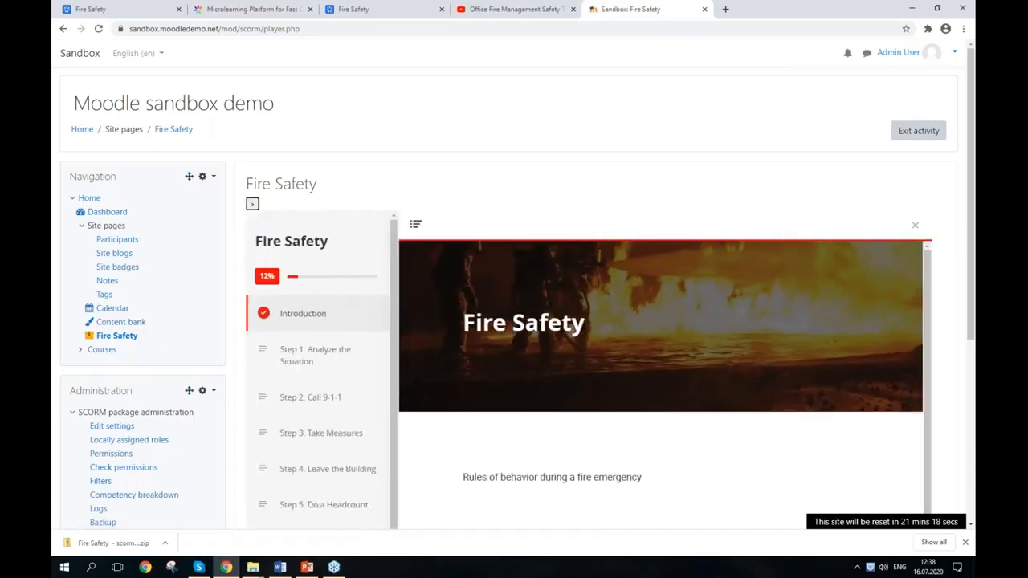
# Step: Look through the course's Introduction and "Step 1. Analyze the Situation" chapters, and continue to "Step 2. Call 9-1-1"
pyautogui.scroll(-1, 731, 202)
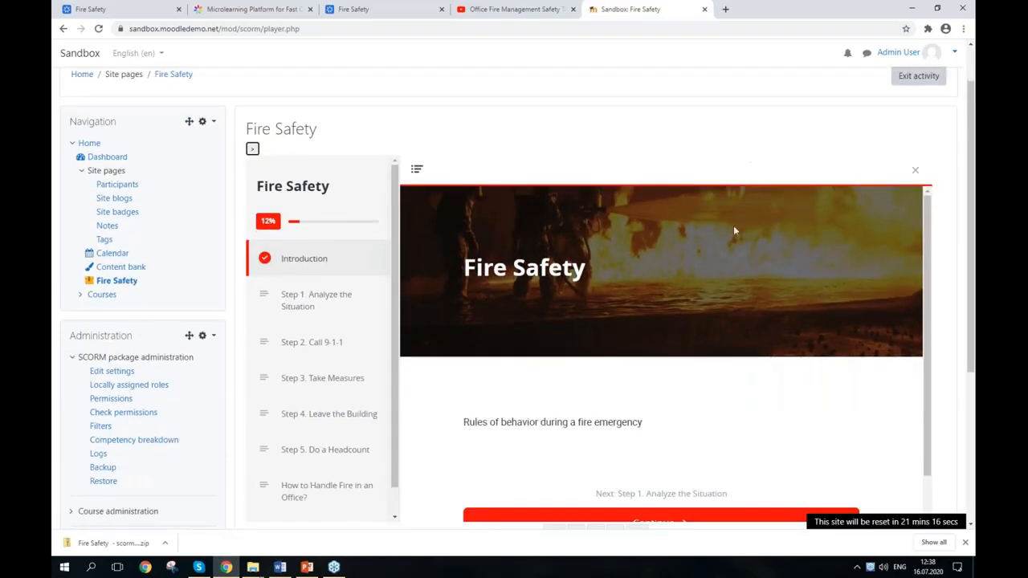
pyautogui.scroll(-1, 811, 295)
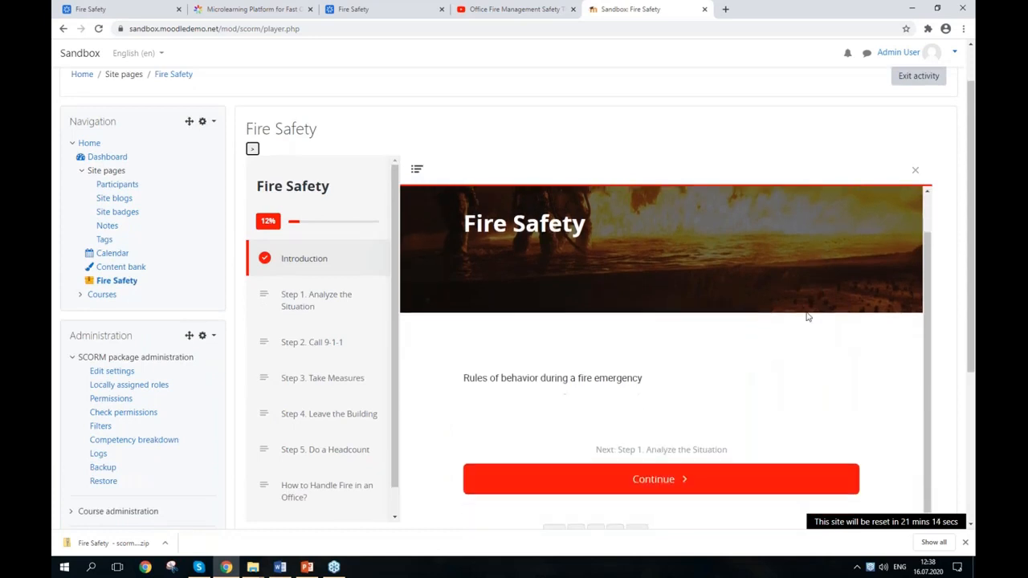
pyautogui.click(660, 480)
pyautogui.scroll(-5, 645, 310)
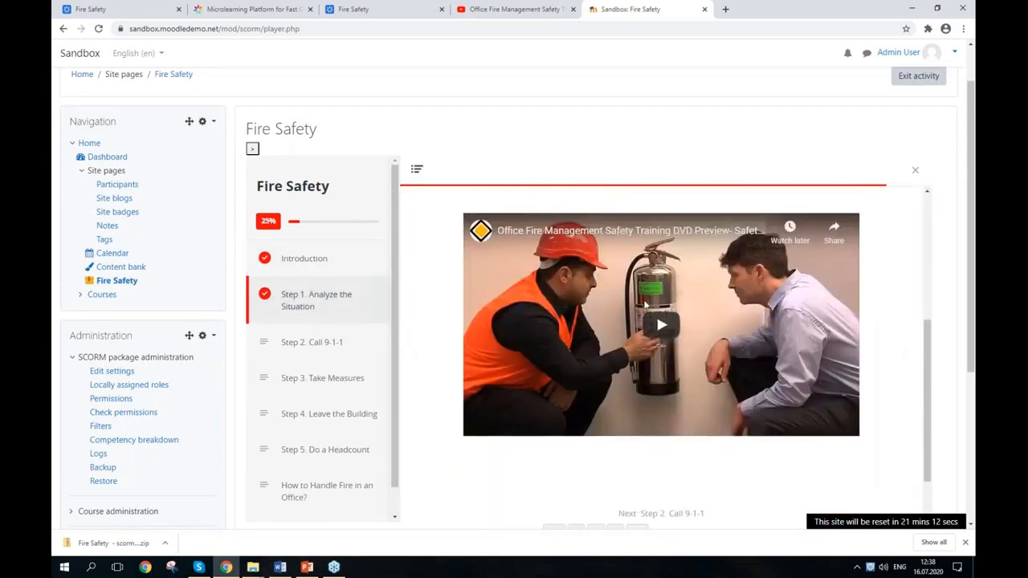
pyautogui.scroll(-2, 645, 304)
pyautogui.click(660, 479)
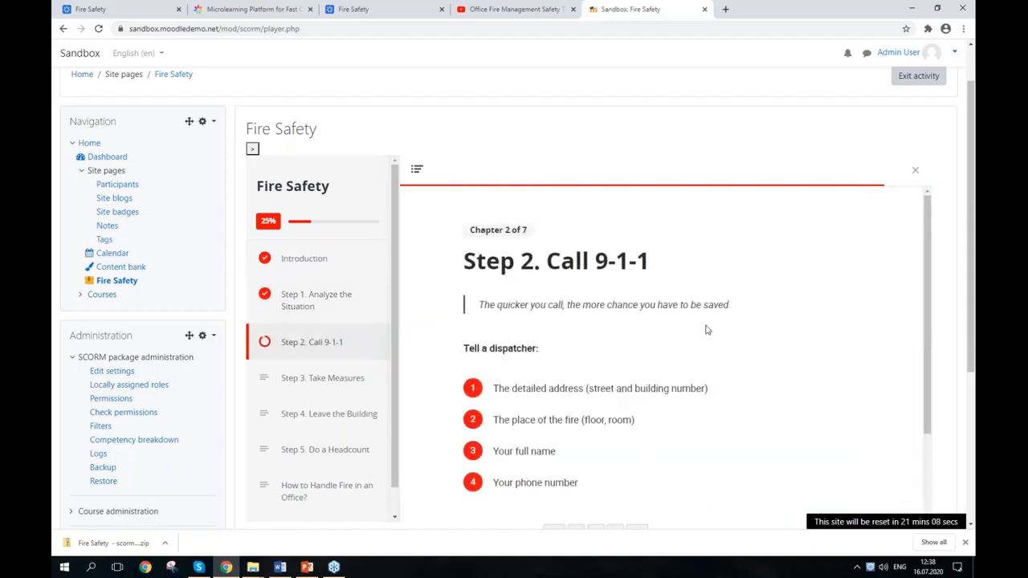
# Step: Look through the Step 2, Step 3 and Step 4 chapters, and continue to "Step 5. Do a Headcount"
pyautogui.scroll(-3, 704, 329)
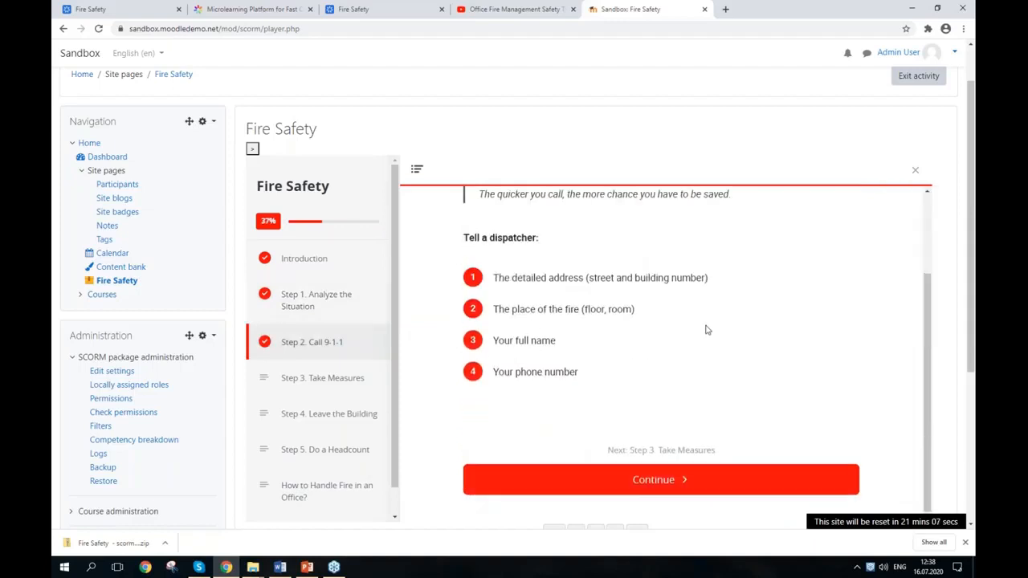
pyautogui.click(604, 488)
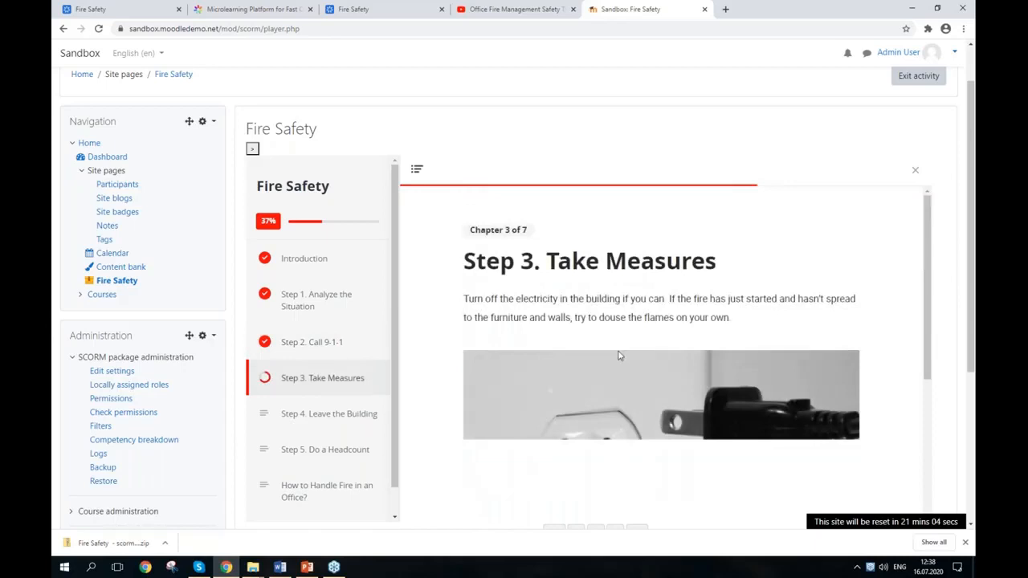
pyautogui.scroll(-2, 618, 356)
pyautogui.scroll(-3, 618, 356)
pyautogui.scroll(-2, 637, 378)
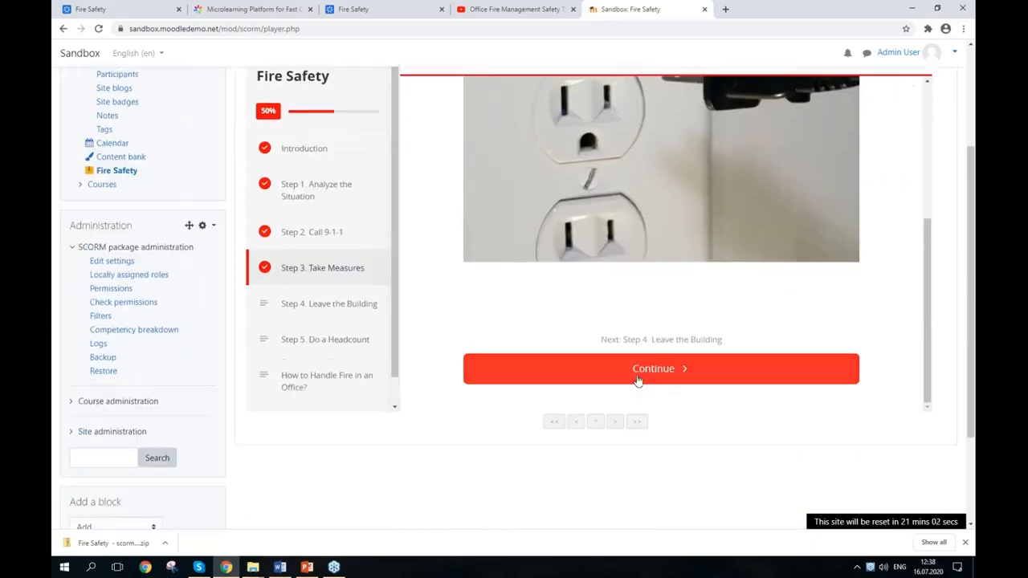
pyautogui.click(638, 378)
pyautogui.scroll(-5, 659, 256)
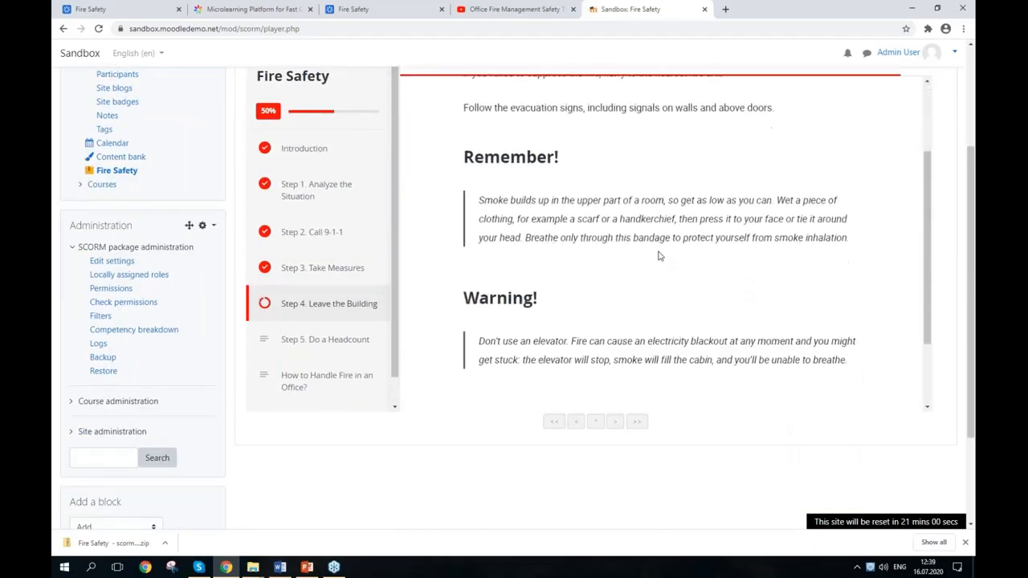
pyautogui.click(687, 369)
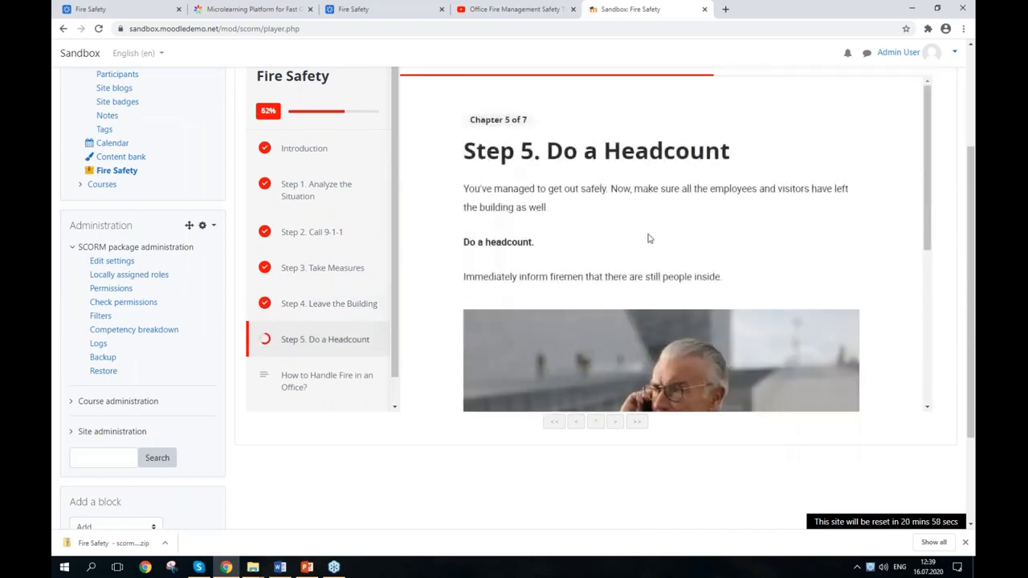
# Step: Look through the "Step 5. Do a Headcount" and "How to Handle Fire in an Office?" chapters, and continue to the "Check yourself!" quiz
pyautogui.scroll(-1, 649, 239)
pyautogui.scroll(-3, 648, 237)
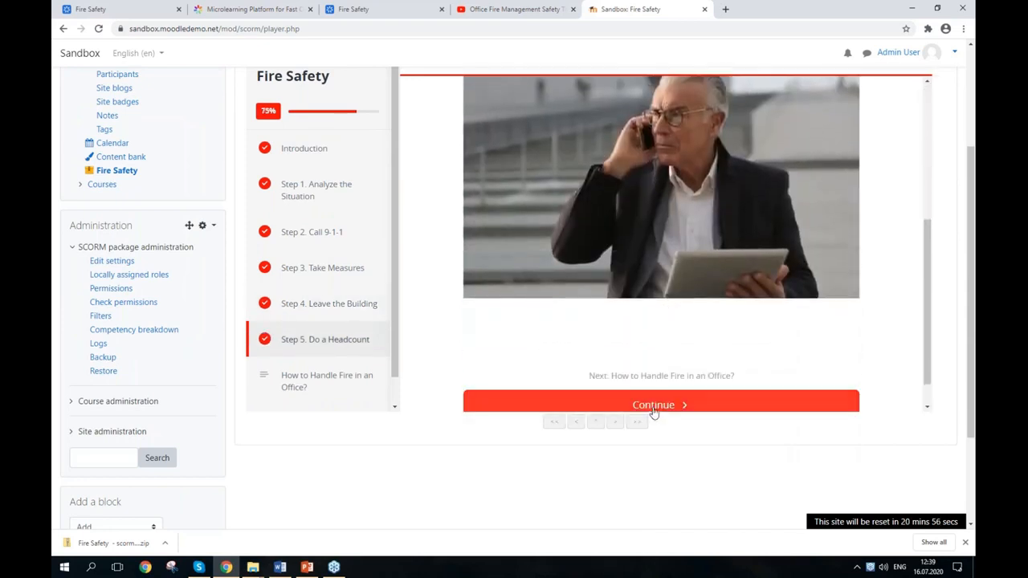
pyautogui.click(653, 403)
pyautogui.scroll(-8, 652, 400)
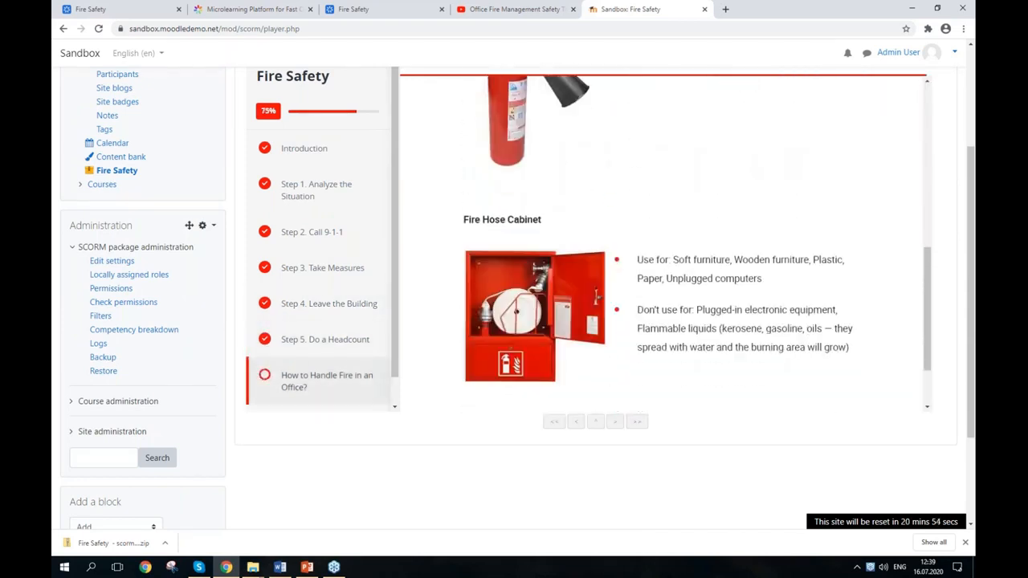
pyautogui.scroll(-2, 663, 321)
pyautogui.click(663, 367)
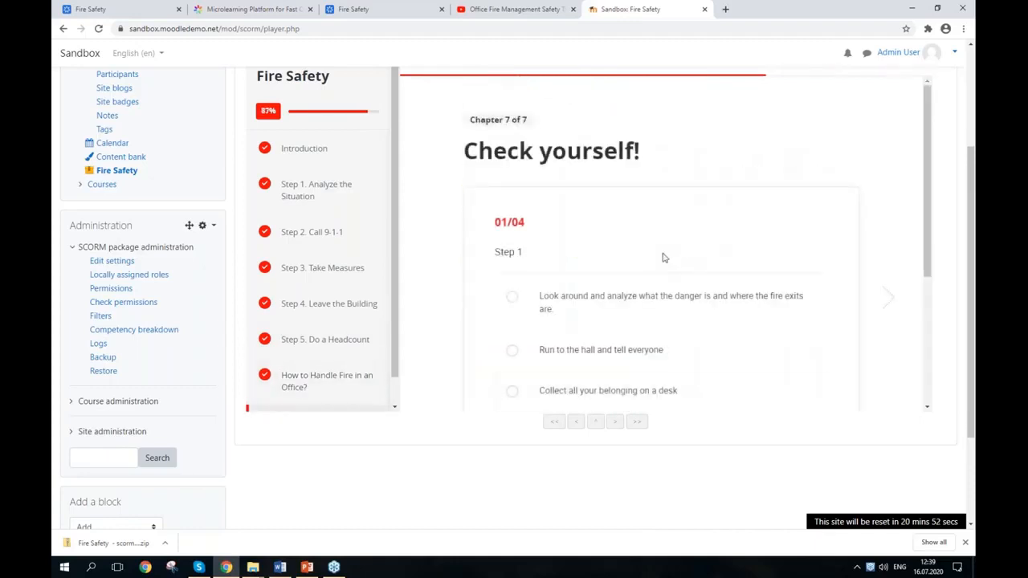
pyautogui.scroll(-2, 663, 257)
pyautogui.scroll(2, 663, 256)
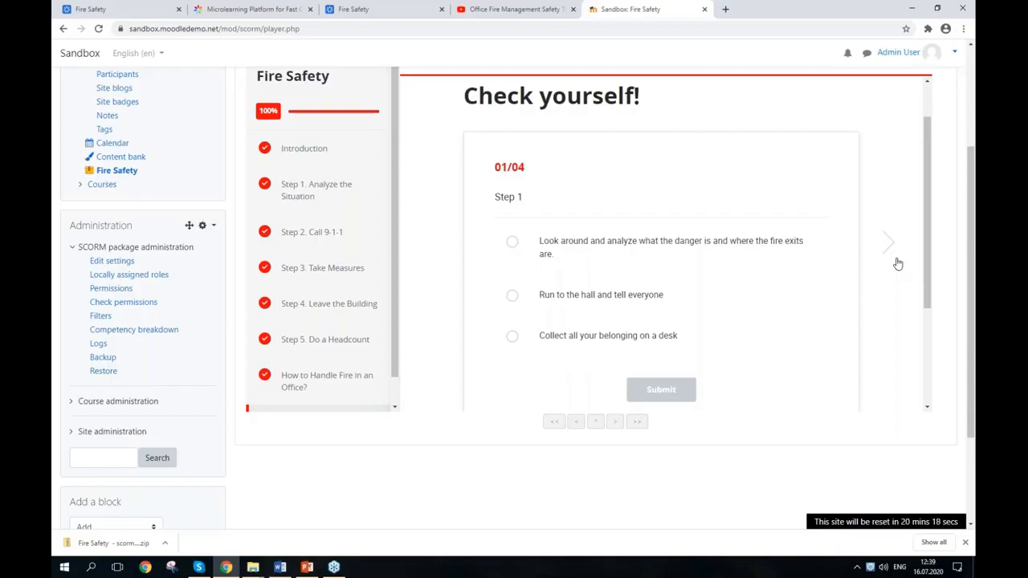
# Step: Switch to the iSpring Page product website
pyautogui.hotkey('alt', 'Tab')
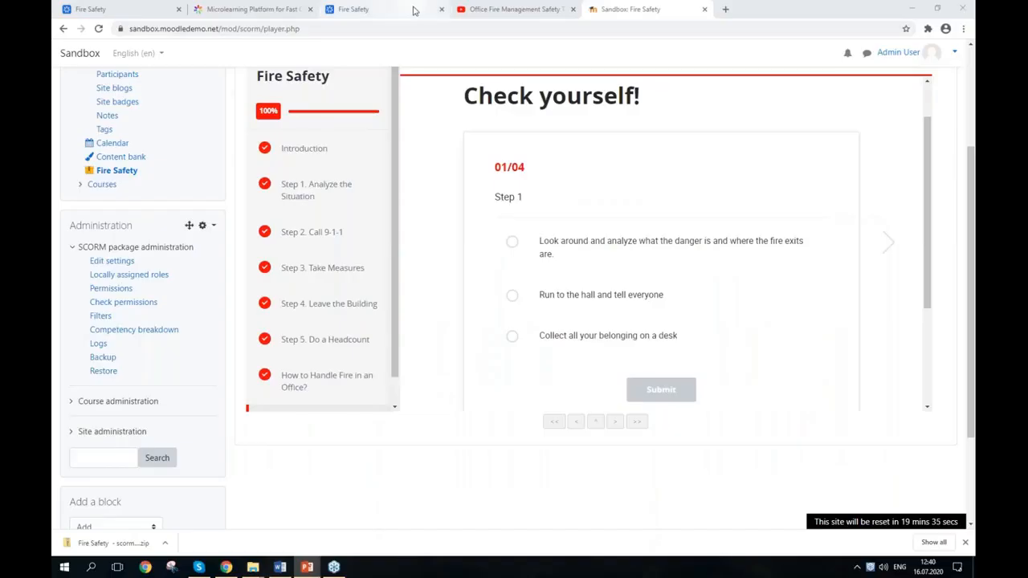
pyautogui.click(249, 8)
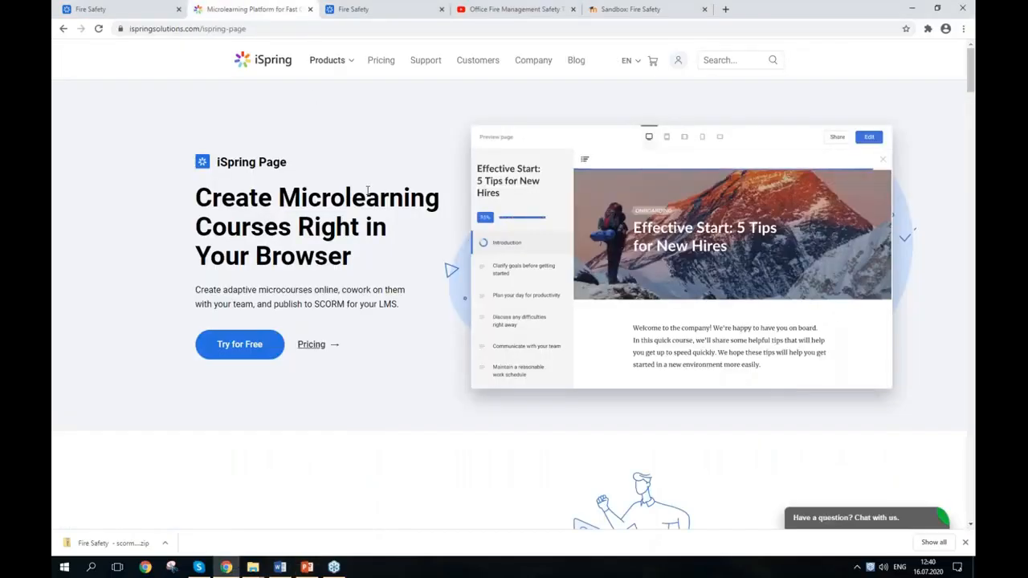
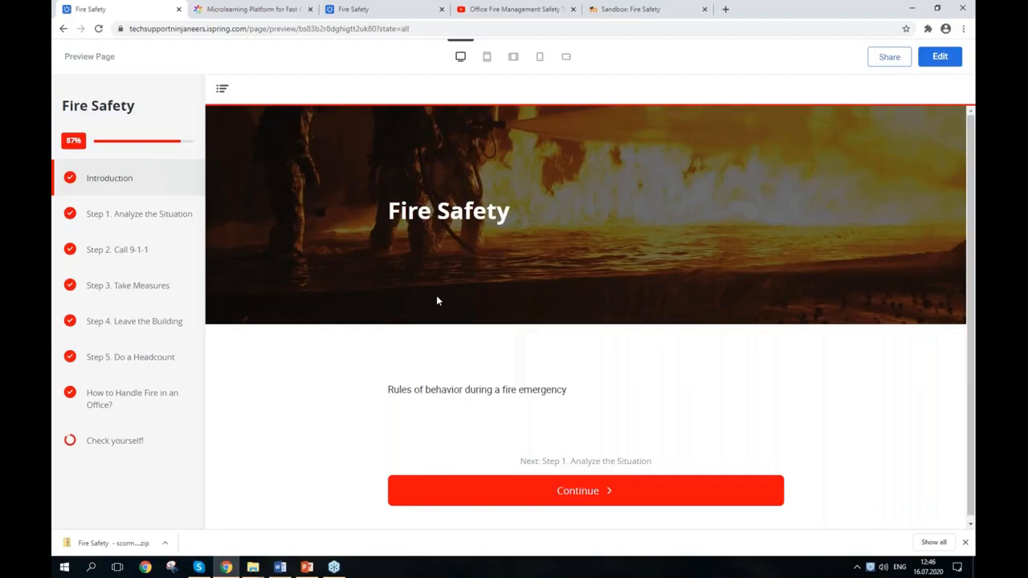
# Step: Look through the Step 1 to Step 4 chapters in the iSpring Page preview of the Fire Safety course
pyautogui.click(132, 227)
pyautogui.scroll(-3, 426, 305)
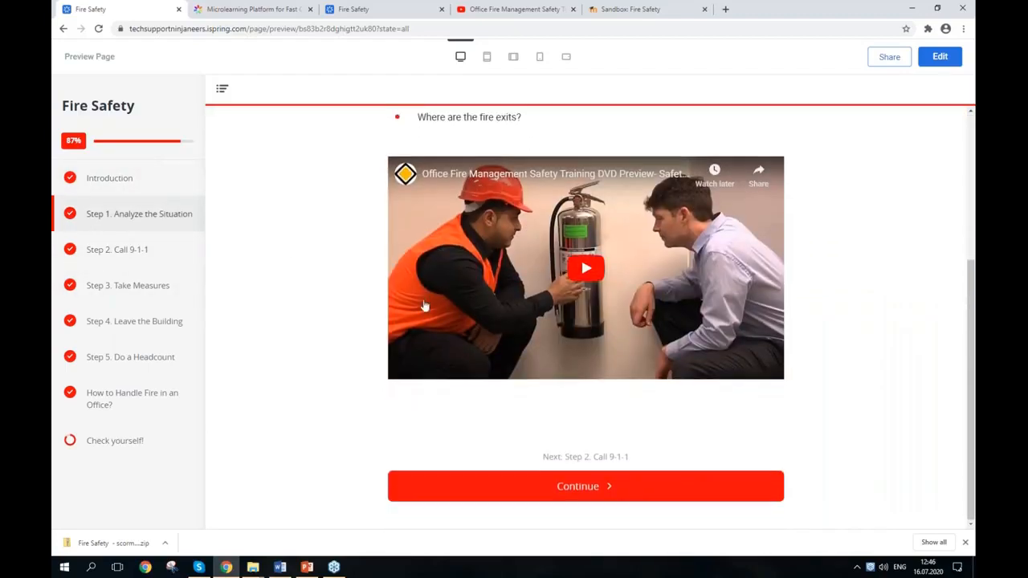
pyautogui.scroll(2, 362, 308)
pyautogui.click(156, 255)
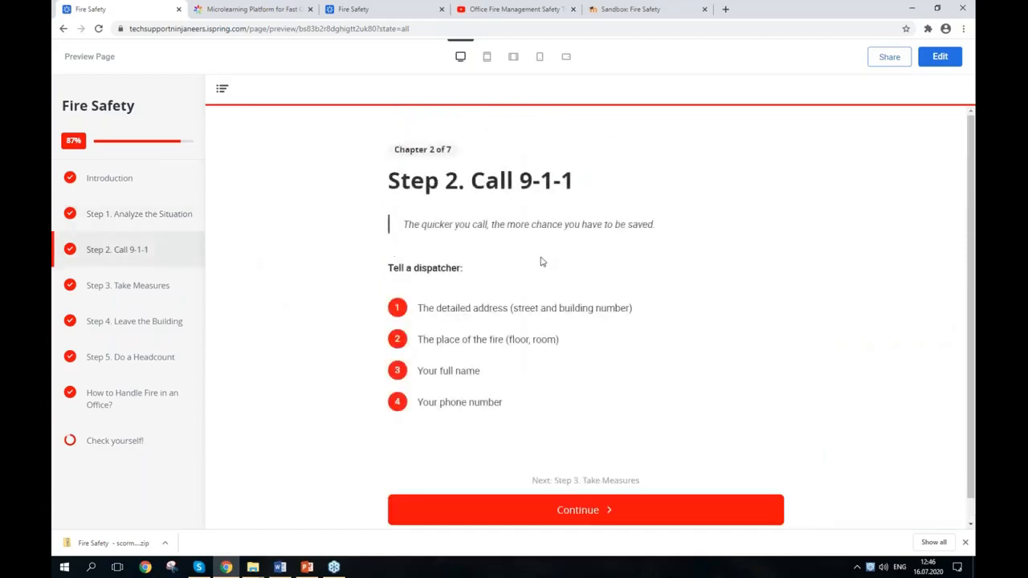
pyautogui.scroll(-1, 647, 246)
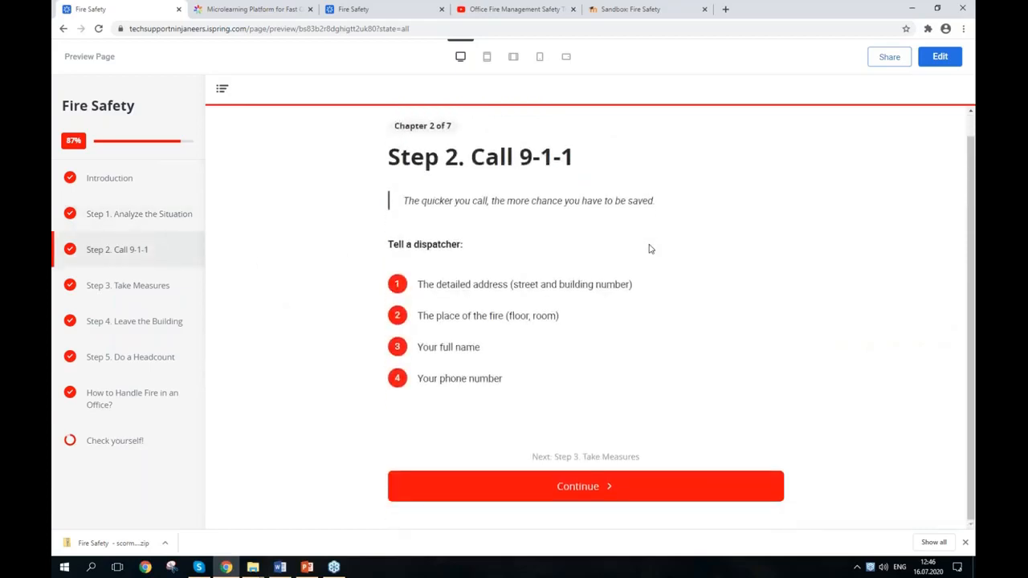
pyautogui.click(142, 295)
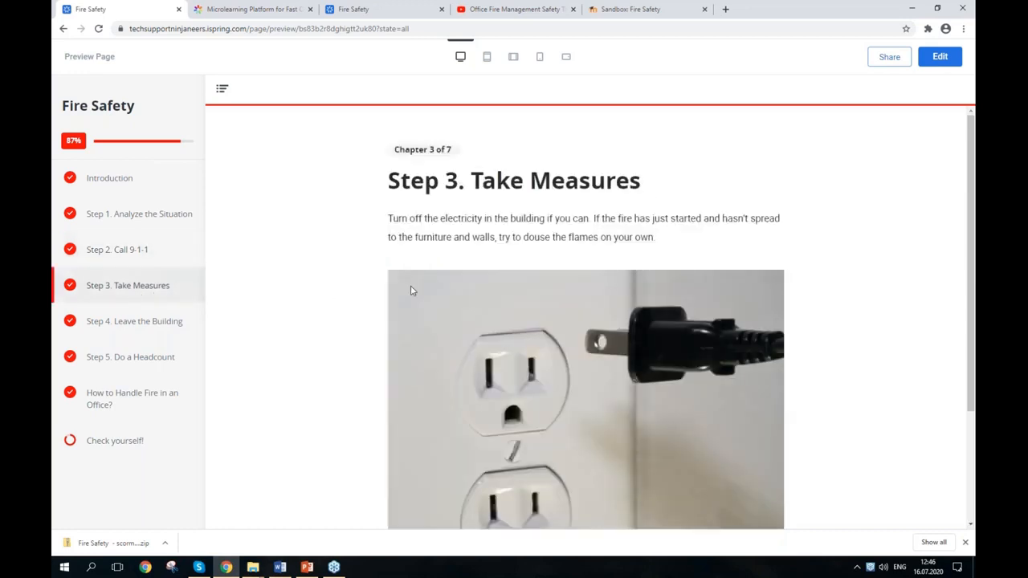
pyautogui.scroll(-3, 464, 306)
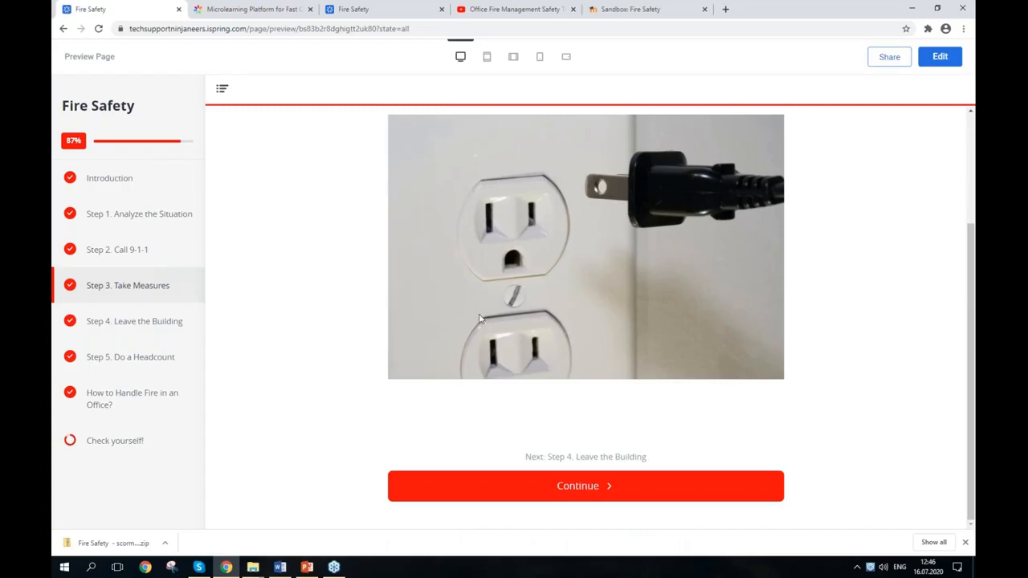
pyautogui.scroll(3, 478, 319)
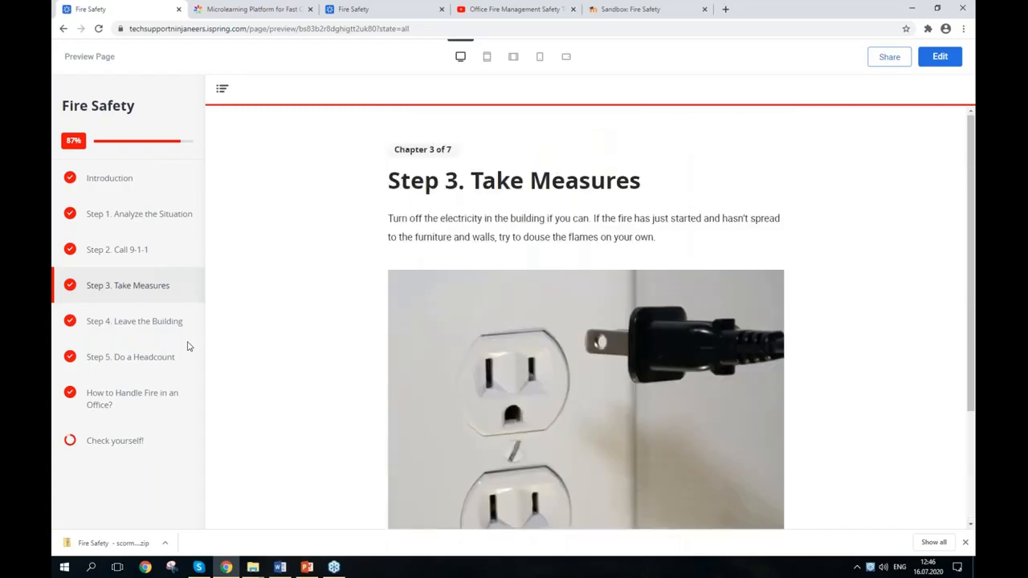
pyautogui.click(113, 330)
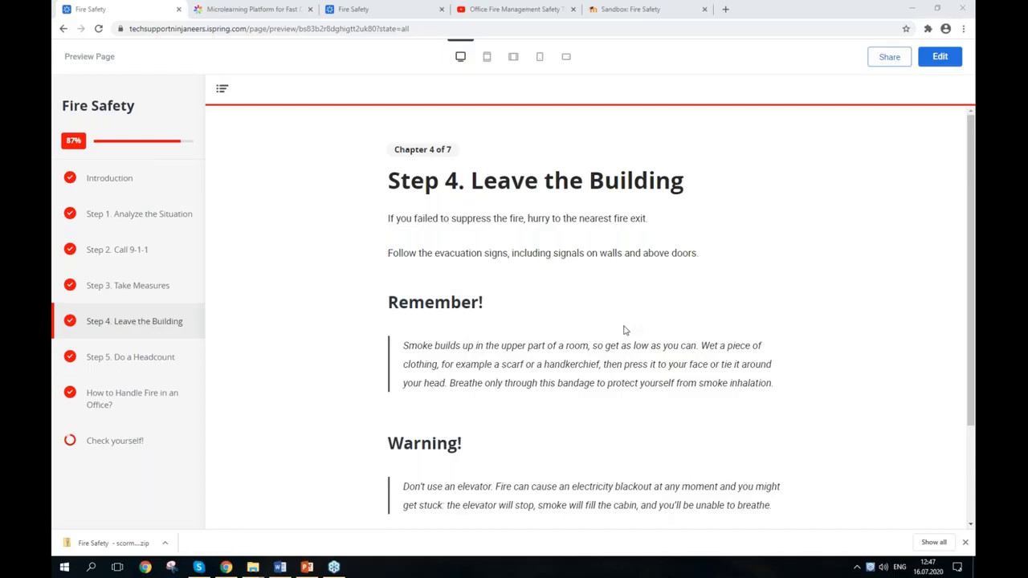
pyautogui.scroll(-2, 621, 307)
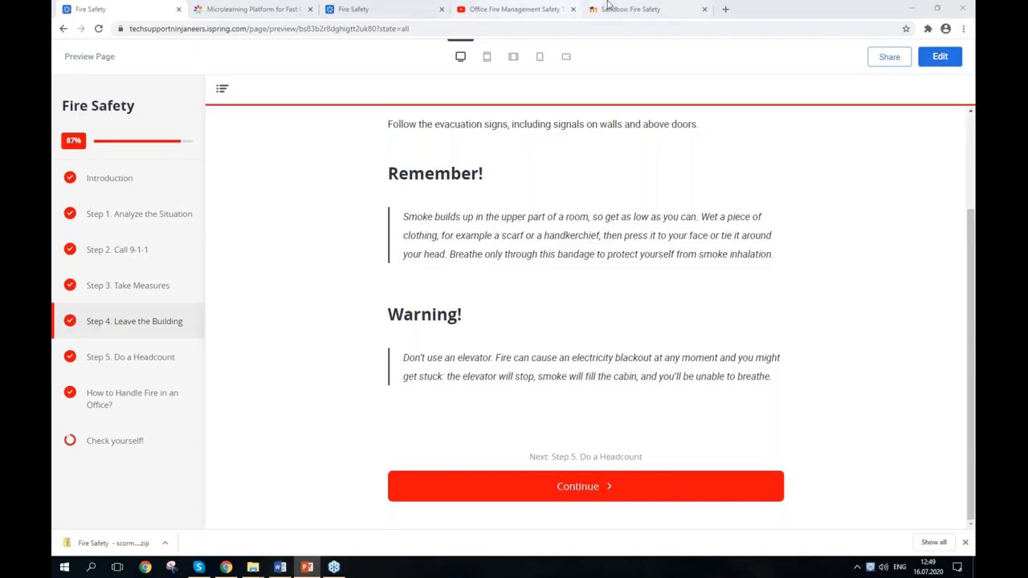
# Step: Return to the Fire Safety activity in Moodle and view the beginning of its page
pyautogui.click(630, 9)
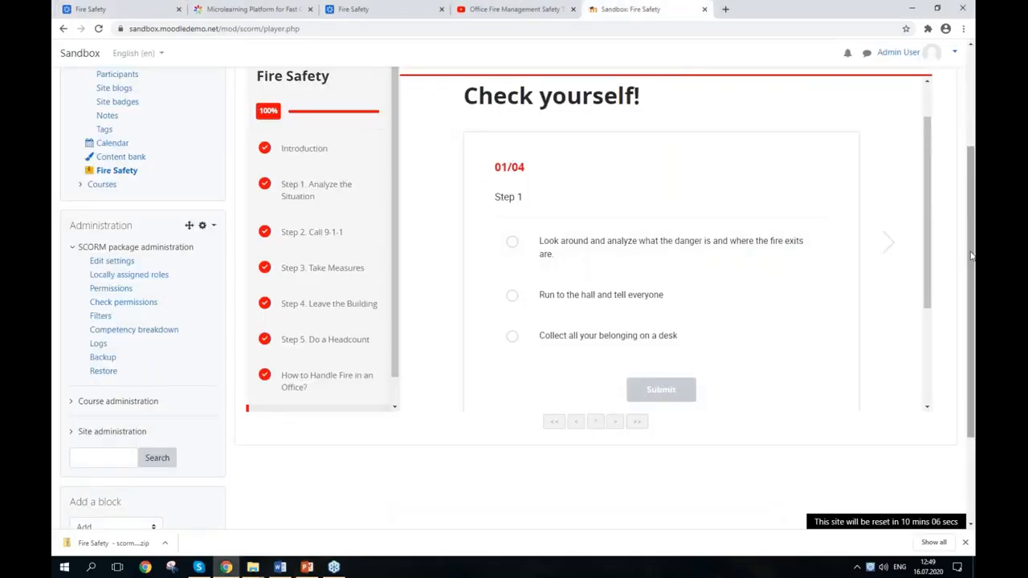
pyautogui.scroll(1, 957, 255)
pyautogui.scroll(2, 957, 255)
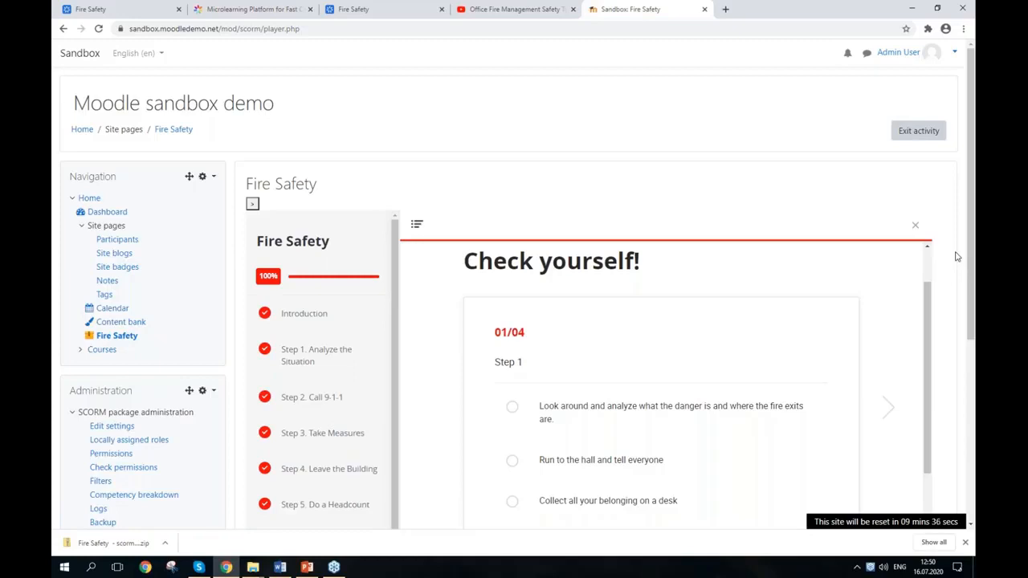
pyautogui.click(306, 566)
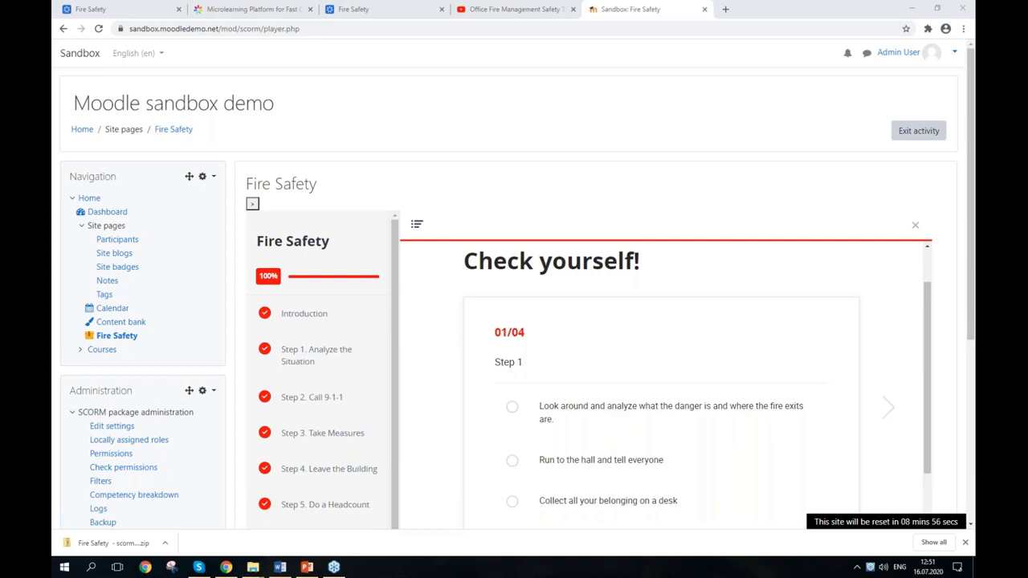
pyautogui.click(258, 8)
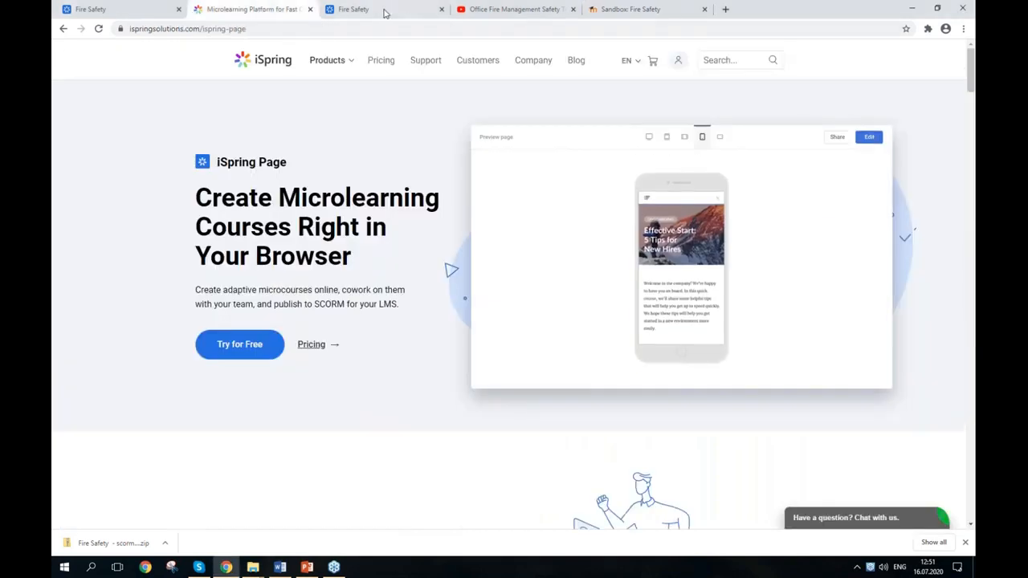
pyautogui.click(630, 9)
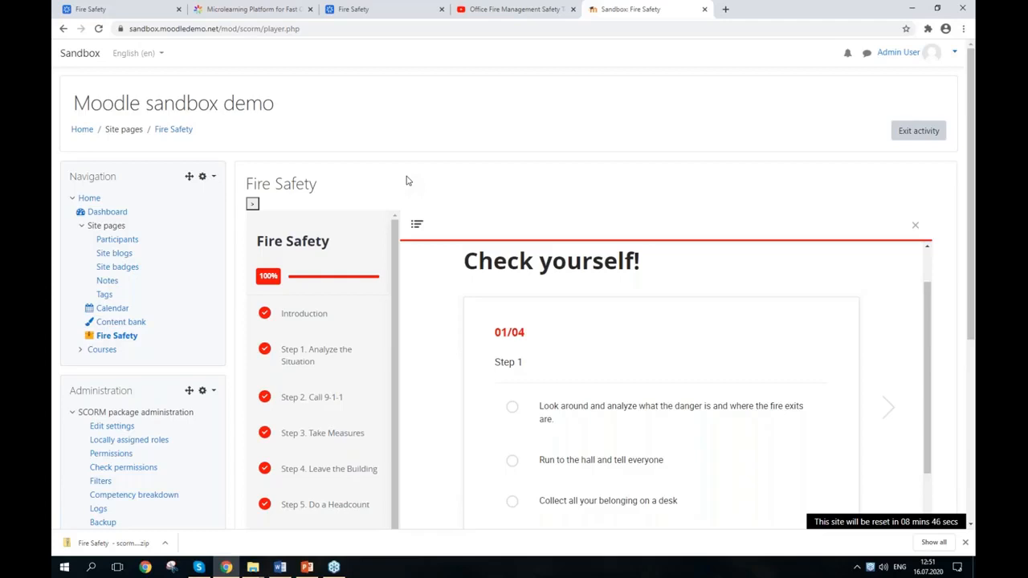
# Step: Switch to the PowerPoint presentation "How to create a course for Moodle in 5 minutes.pptx" and show its "Bonus!" freebies slide
pyautogui.click(307, 567)
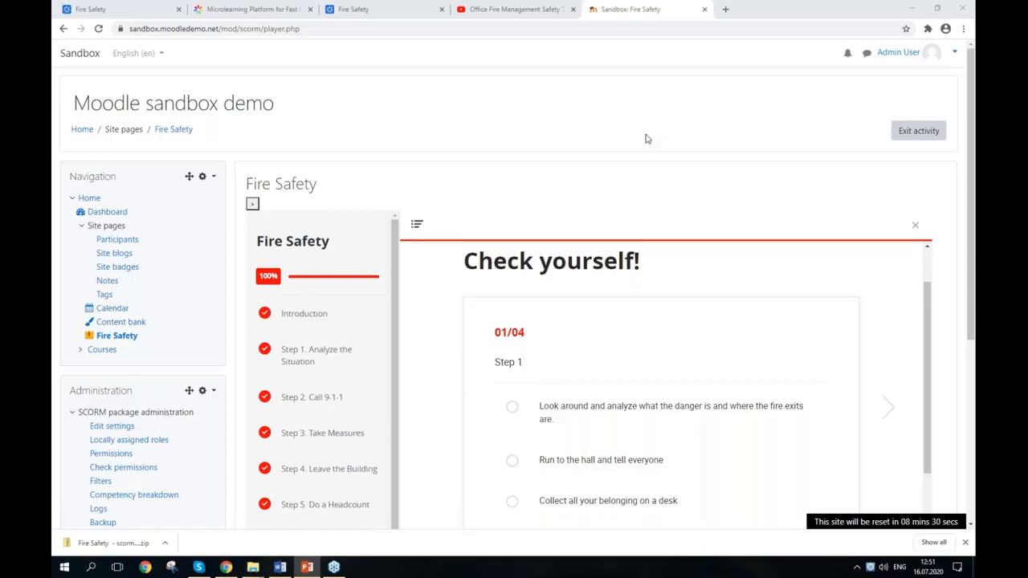
pyautogui.scroll(-1, 670, 154)
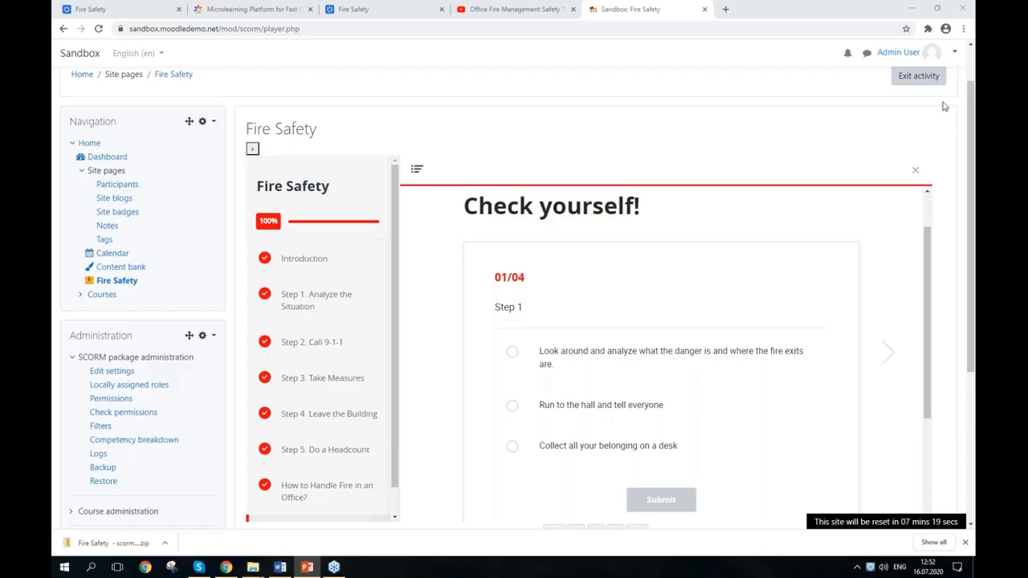
pyautogui.moveTo(974, 16); pyautogui.dragTo(653, 4)
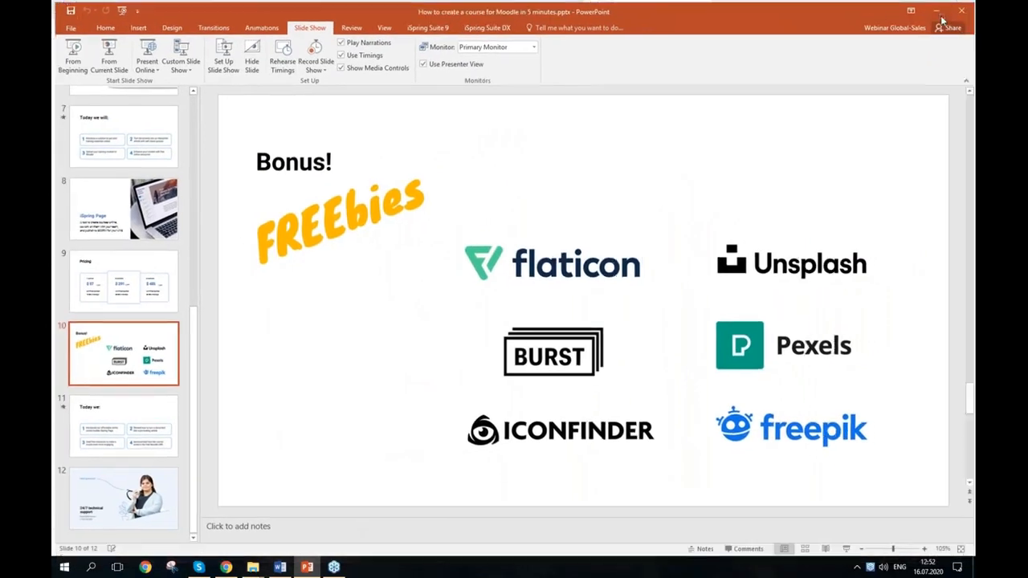